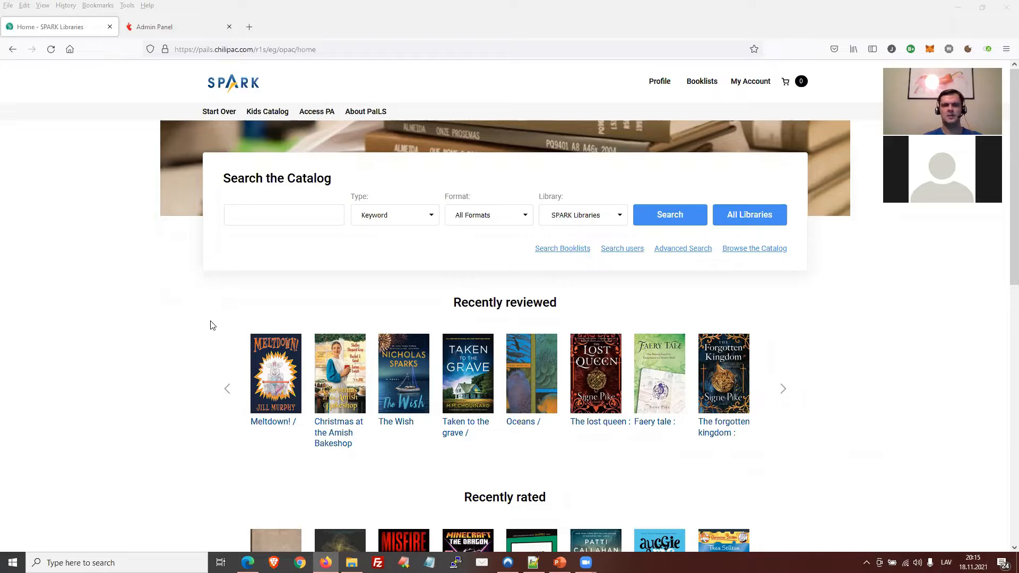
Step: Examine the catalog home page's recently reviewed, recently rated and Most Popular Books 2020 carousels
scroll(188, 319, down, 1)
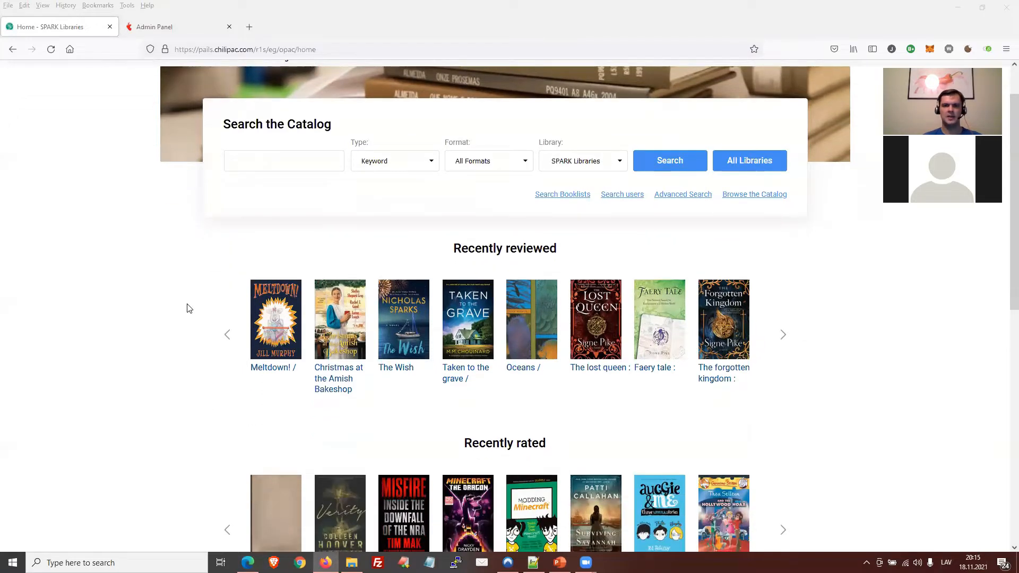
scroll(146, 313, up, 1)
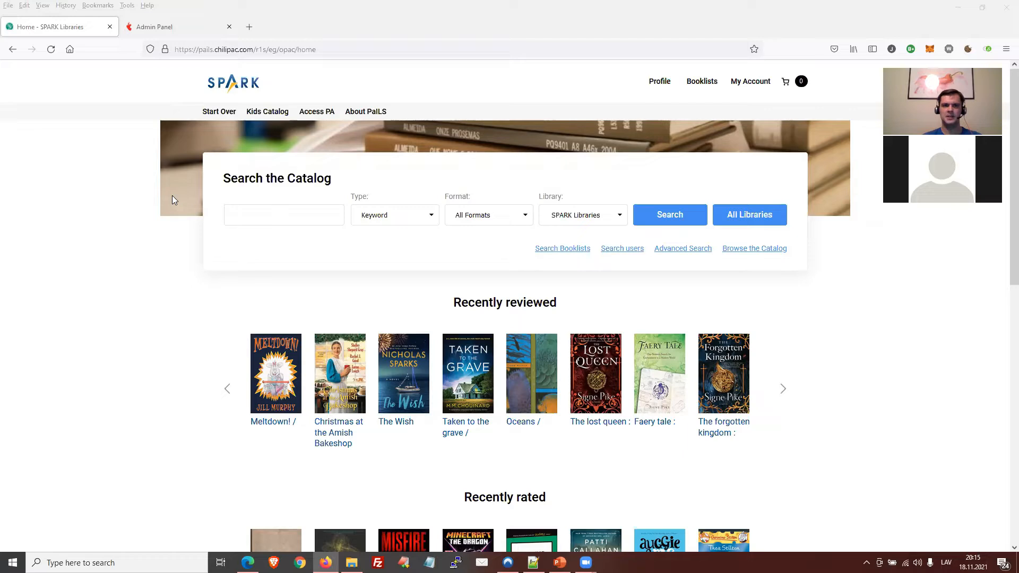
scroll(216, 246, down, 2)
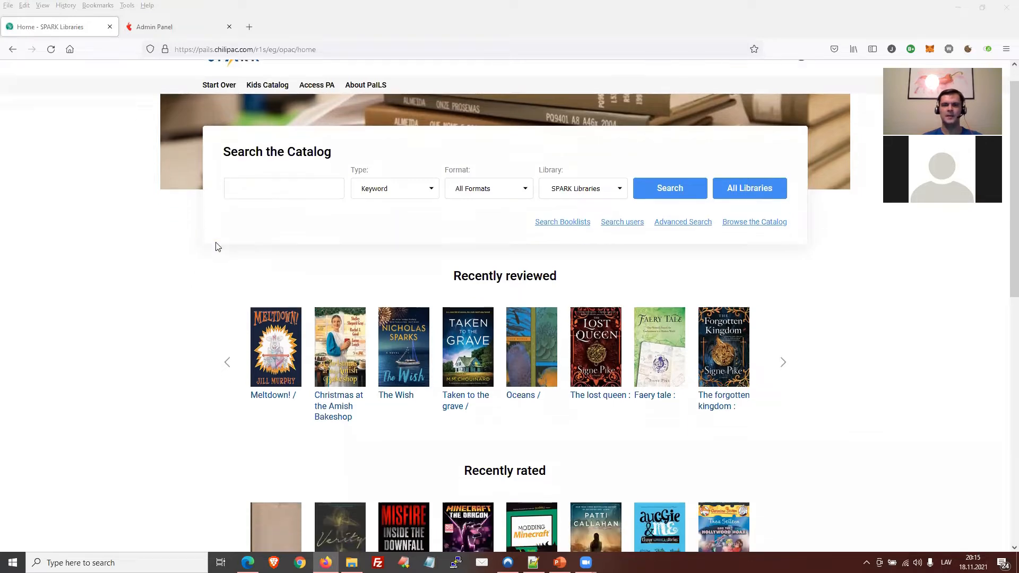
scroll(215, 247, down, 2)
scroll(217, 244, up, 2)
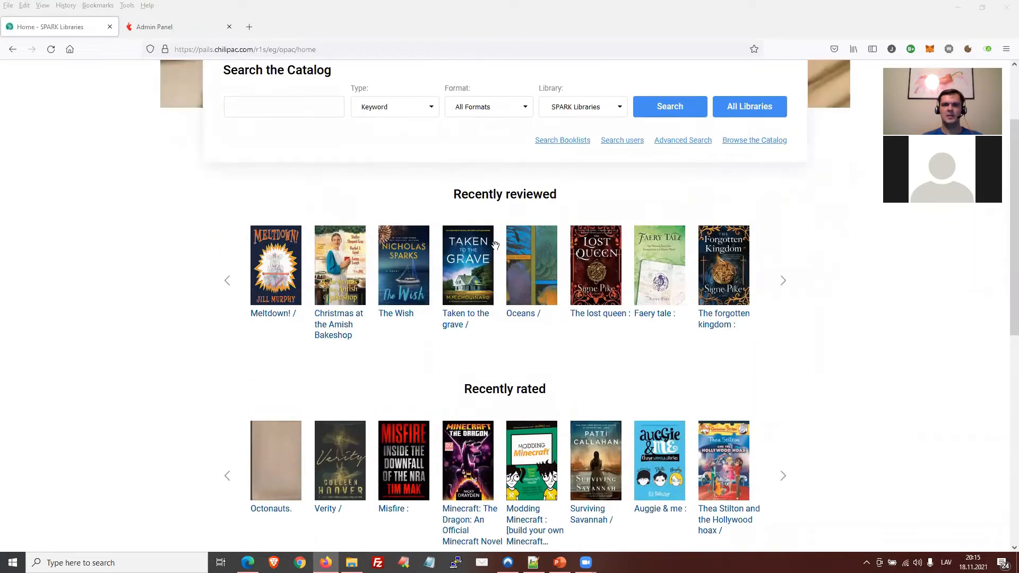
scroll(200, 380, down, 6)
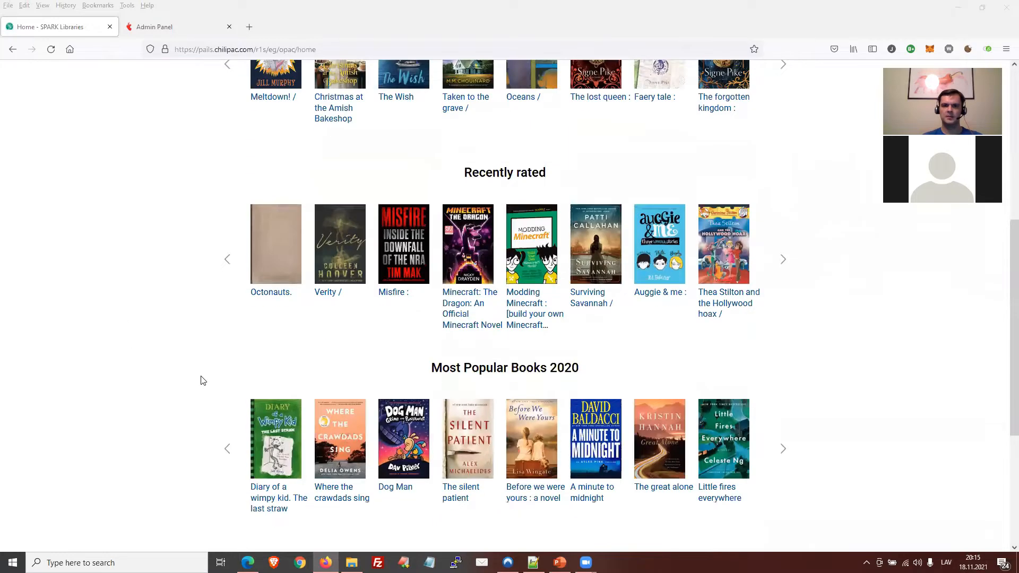
scroll(206, 377, up, 1)
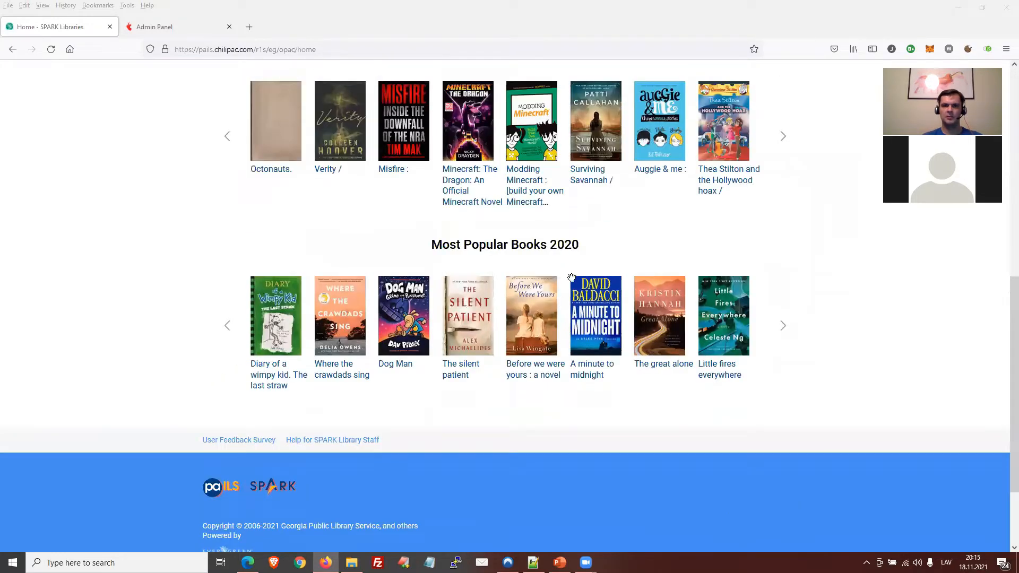
scroll(738, 358, up, 4)
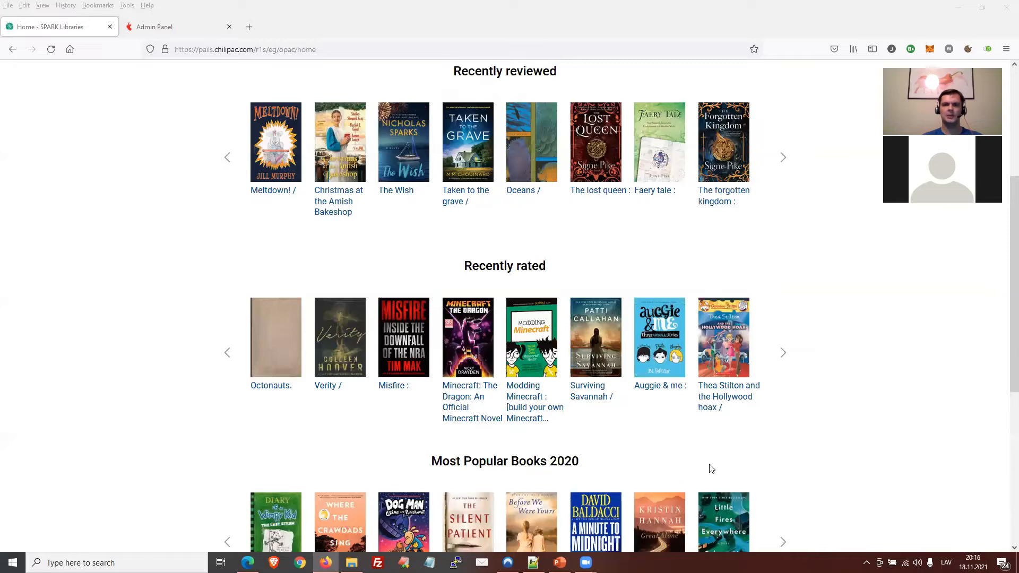
scroll(739, 461, up, 2)
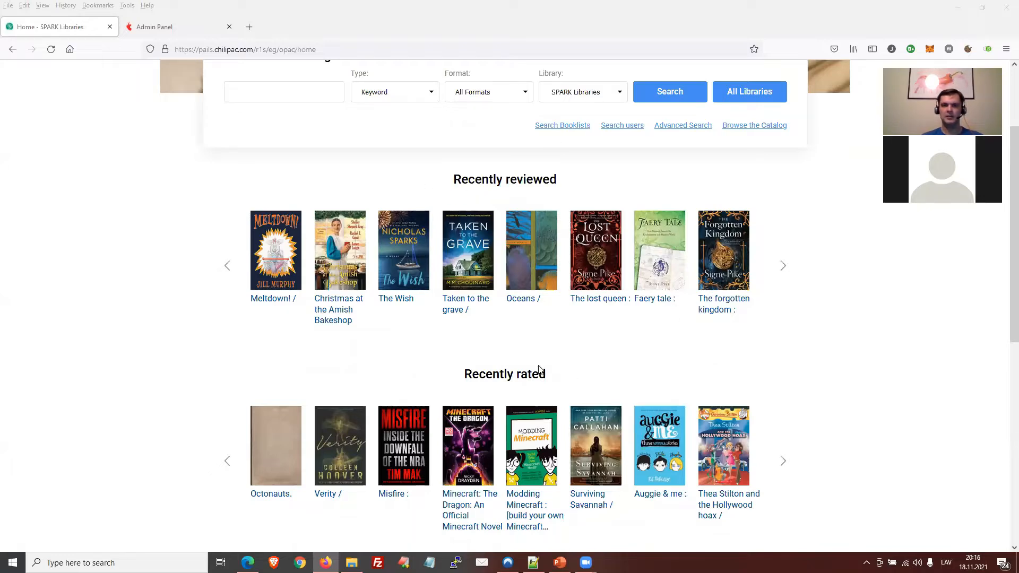
scroll(419, 321, up, 3)
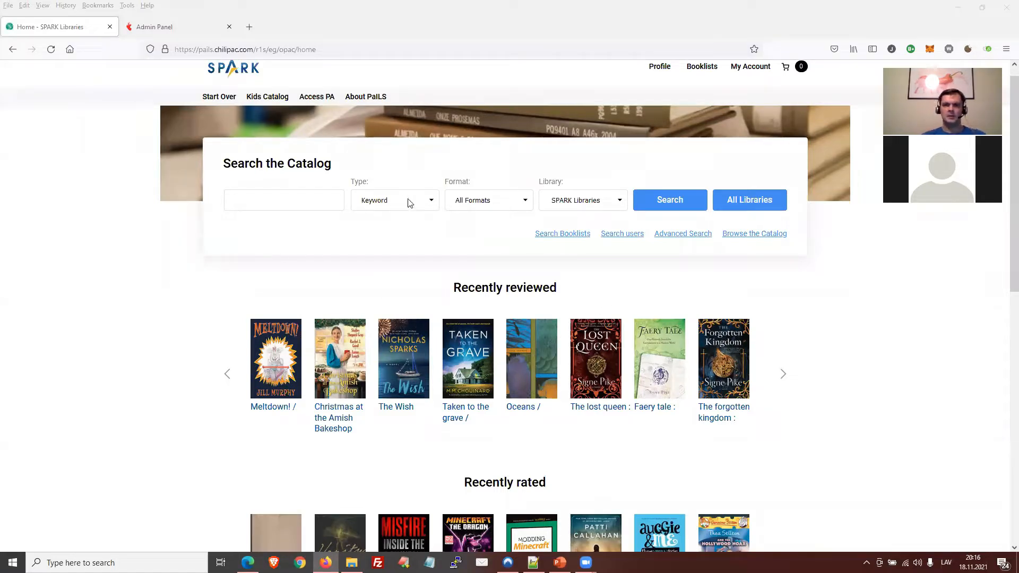
scroll(391, 210, up, 1)
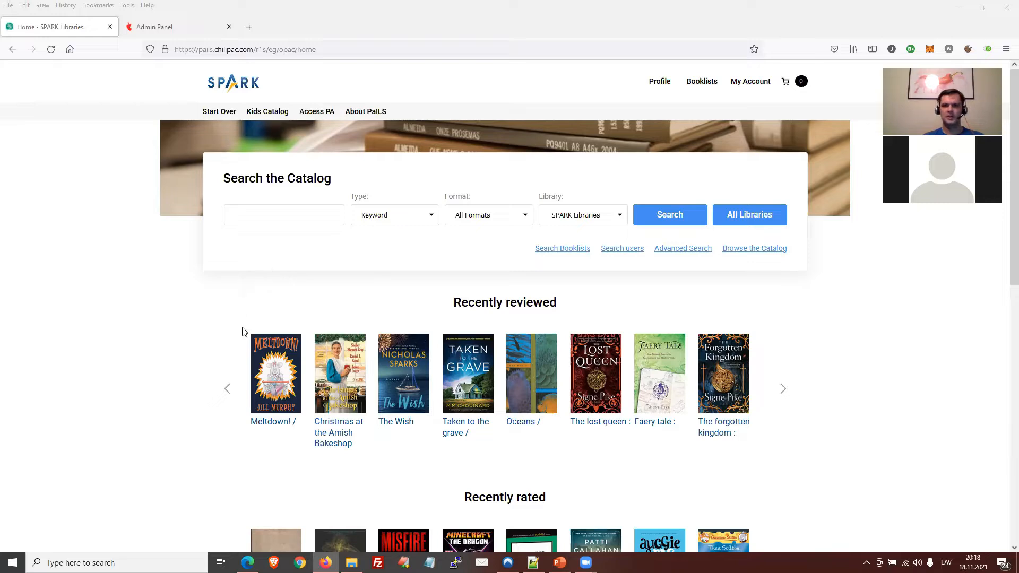
Step: Search the catalog by keyword for "harry potter" in all formats across SPARK Libraries
click(259, 222)
text(harry p)
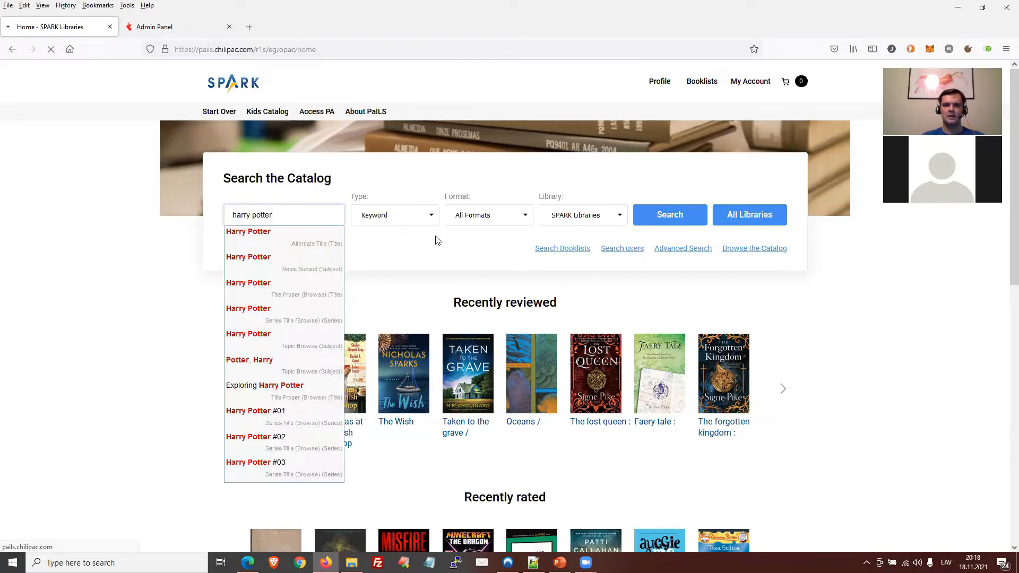
text(otter)
key(Return)
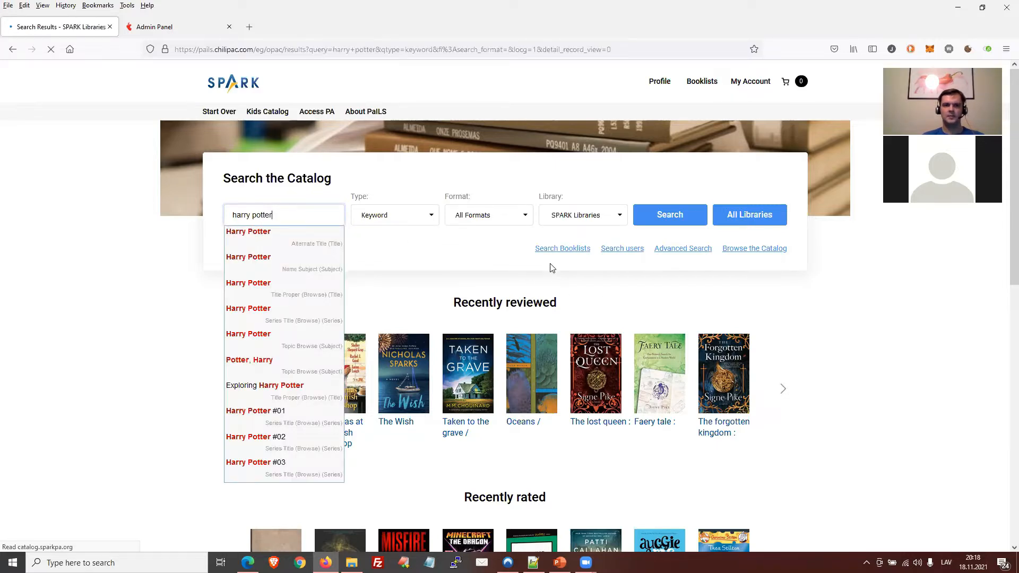
Step: Open the record of the second search result, the Harry Potter kids' nonfiction book
scroll(657, 315, down, 1)
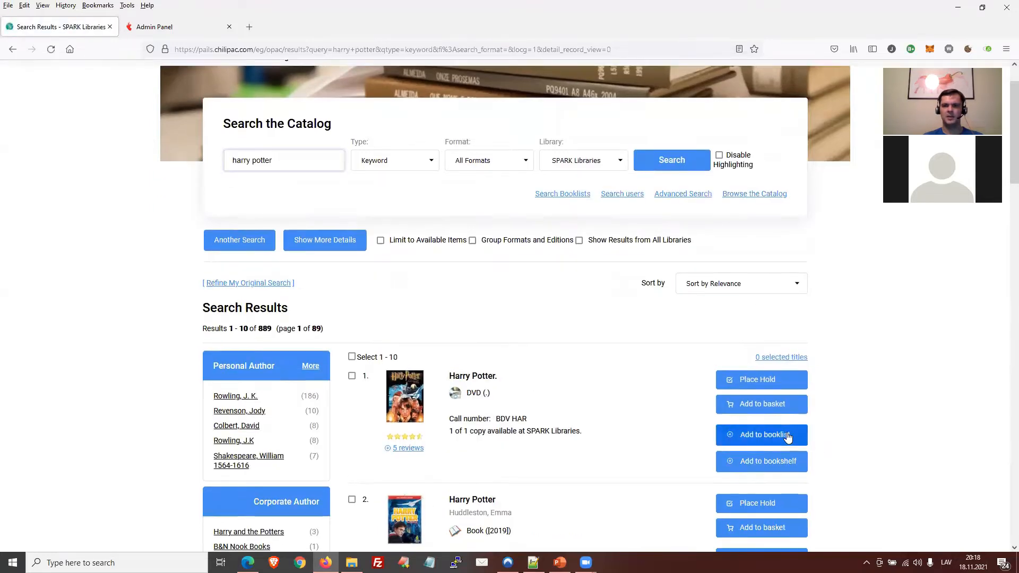
scroll(785, 439, down, 1)
scroll(804, 403, down, 1)
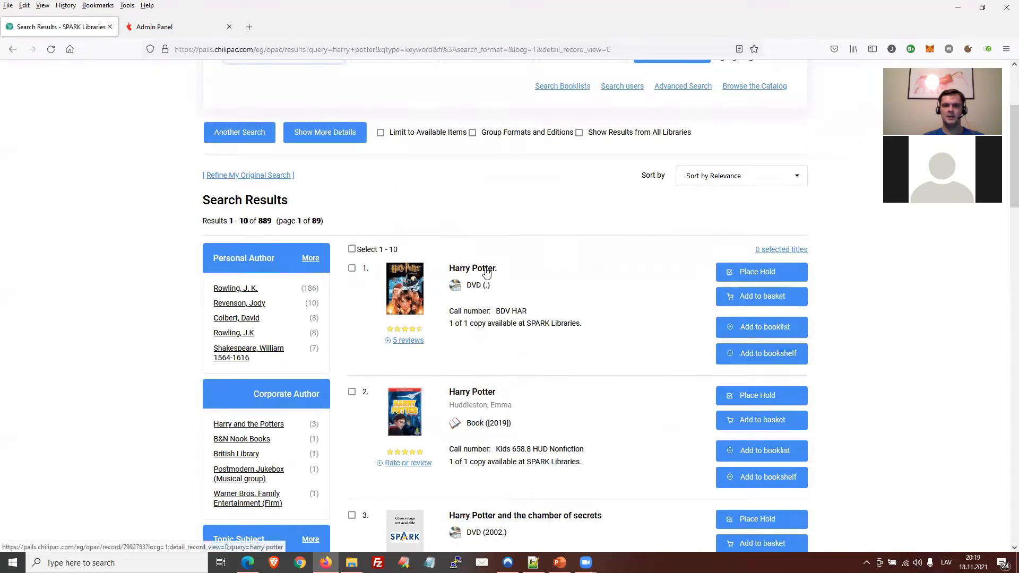
scroll(477, 324, down, 1)
click(493, 339)
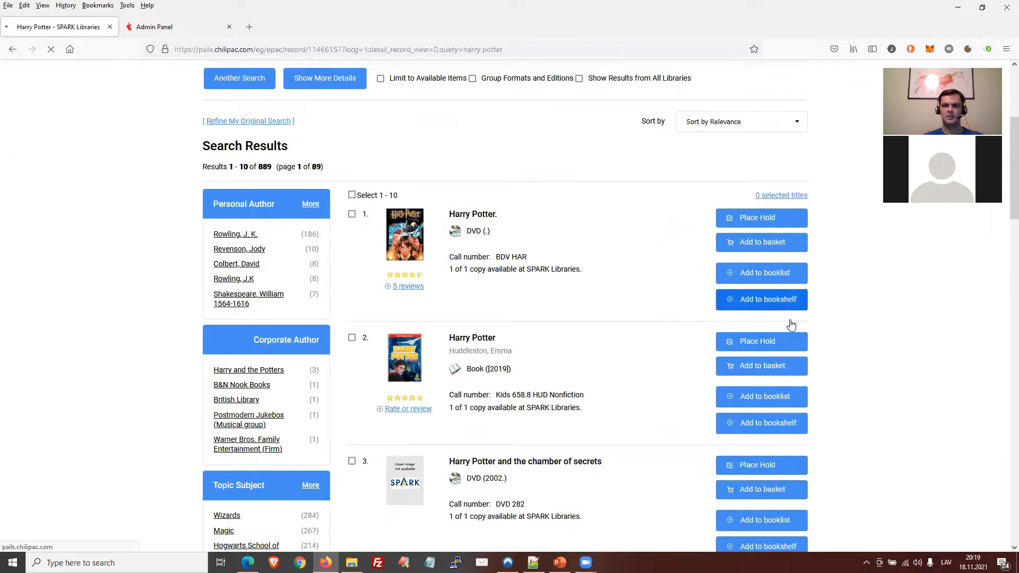
Step: Request adding the book to a booklist and log in with the saved username and password
scroll(854, 355, down, 2)
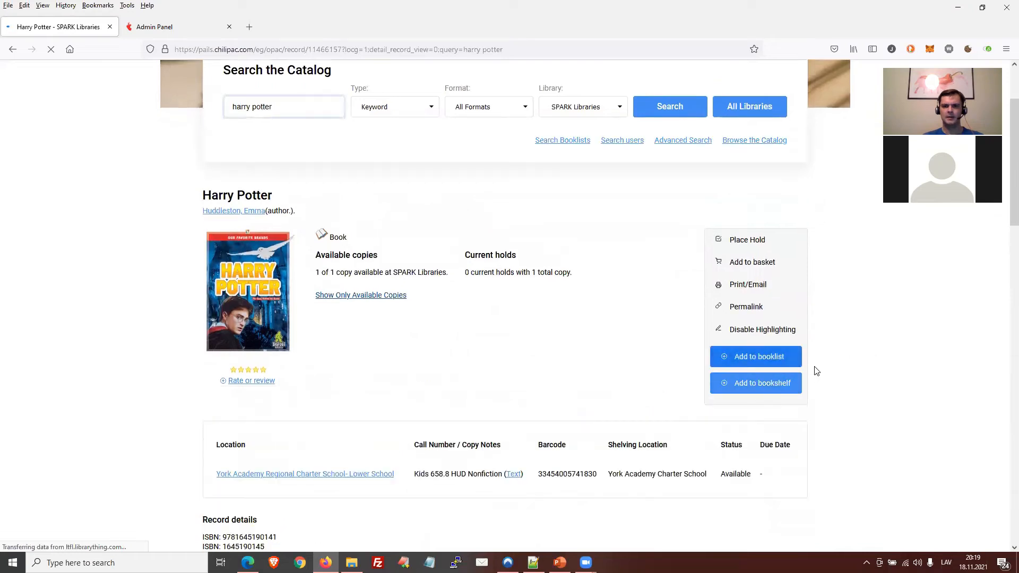
scroll(838, 367, down, 1)
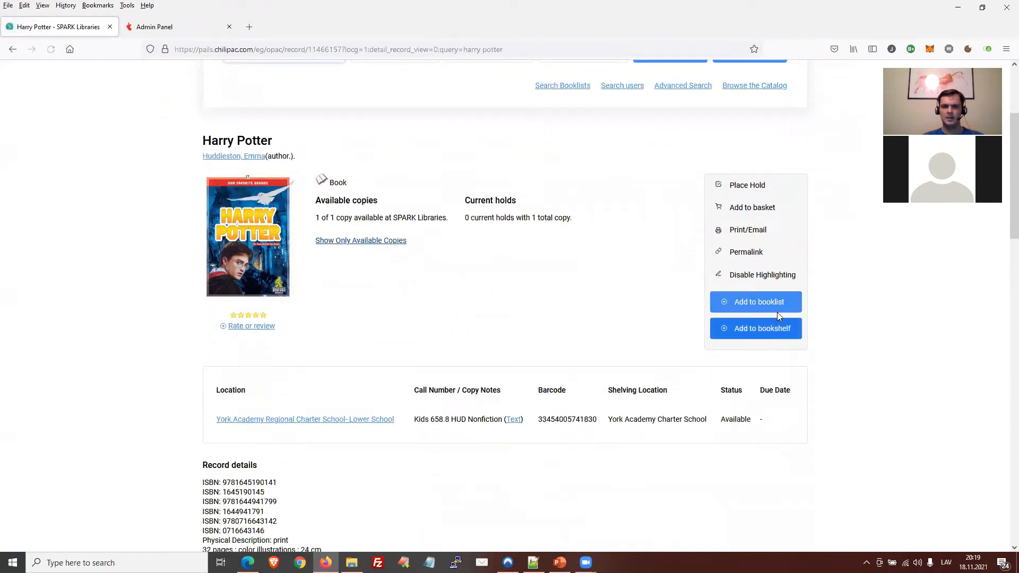
scroll(767, 307, down, 1)
click(768, 256)
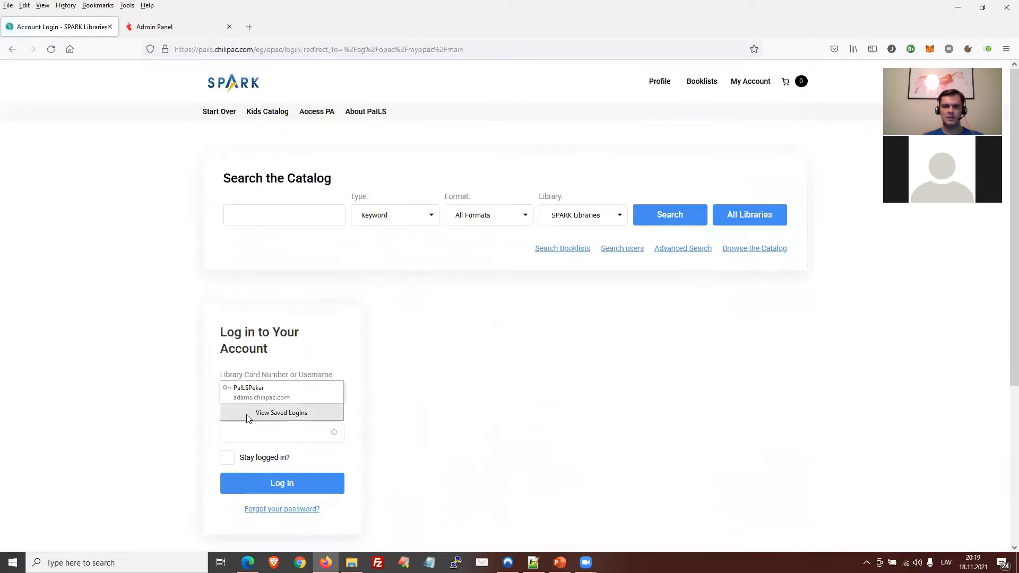
click(273, 388)
click(295, 493)
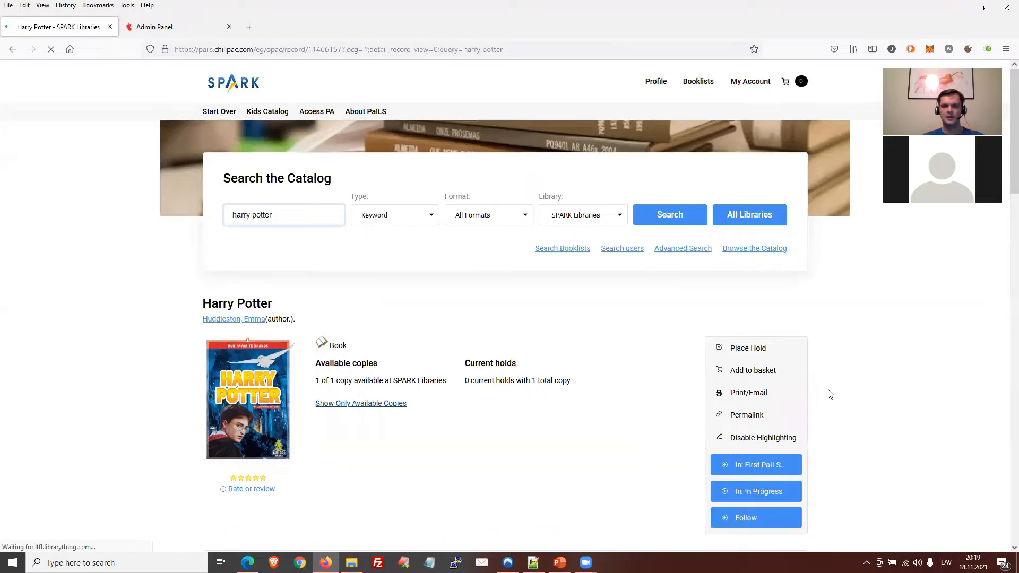
Step: Open the form for creating a new booklist from the book's record, review its fields, and close it without creating a list
scroll(834, 393, down, 1)
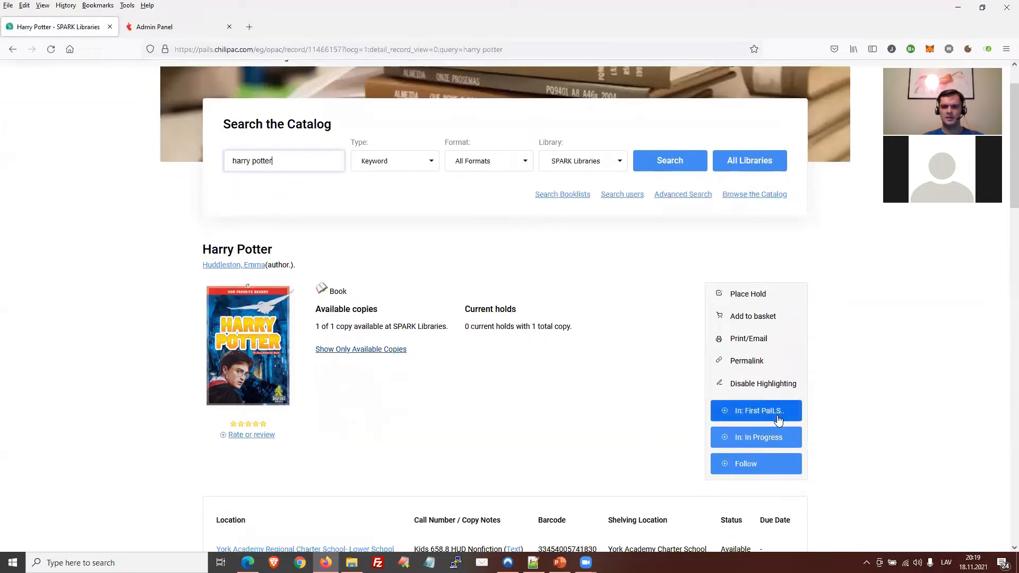
click(776, 415)
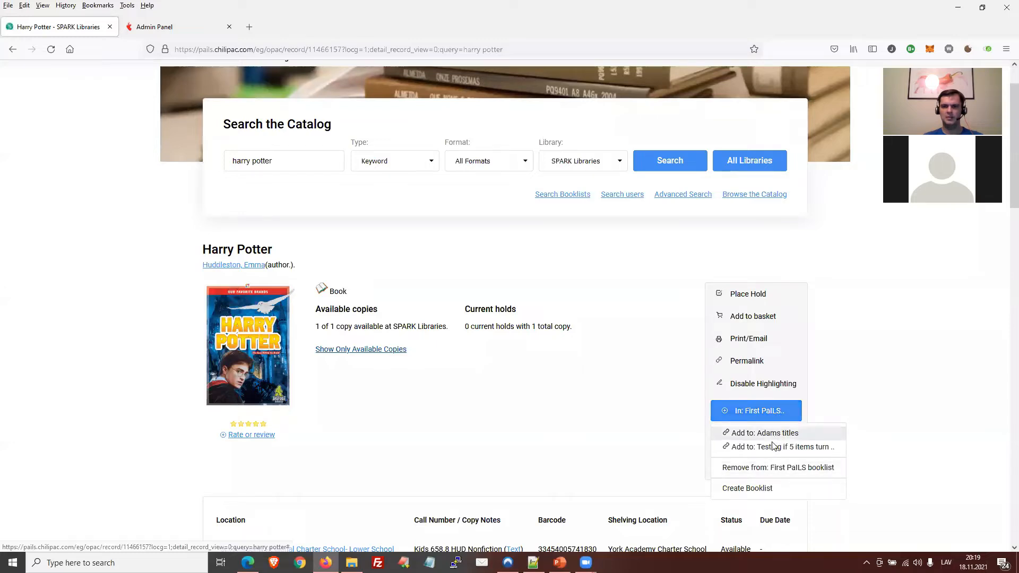
click(786, 491)
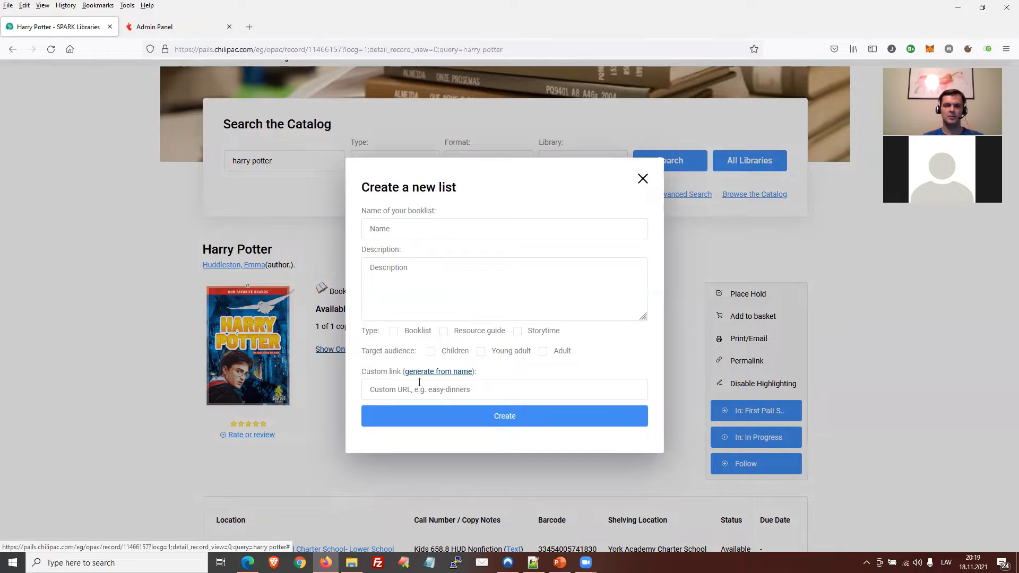
click(485, 389)
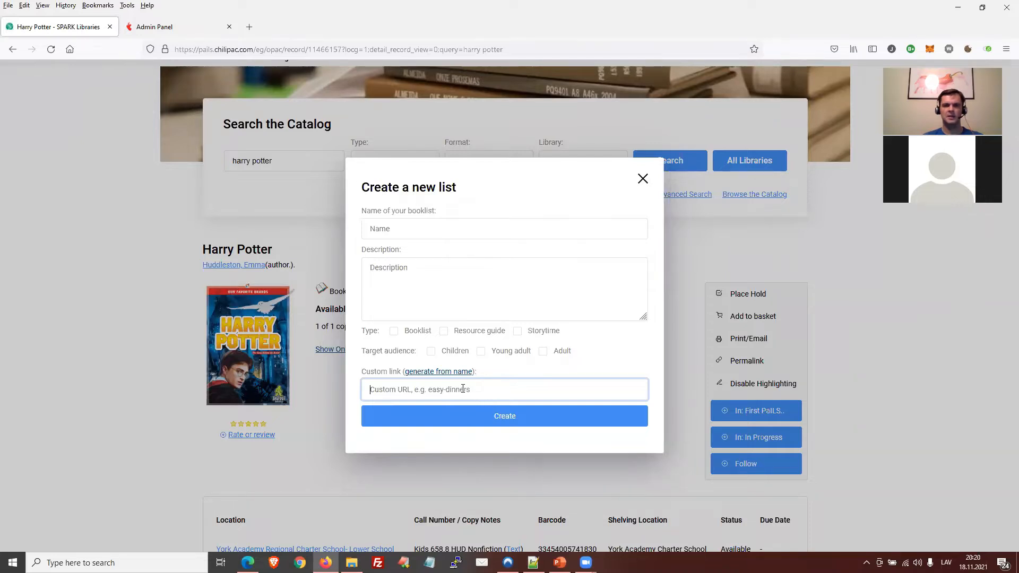
click(641, 179)
Step: View the bookshelf options for moving the Harry Potter book to another shelf or removing it, and leave its shelf as is
scroll(646, 272, down, 1)
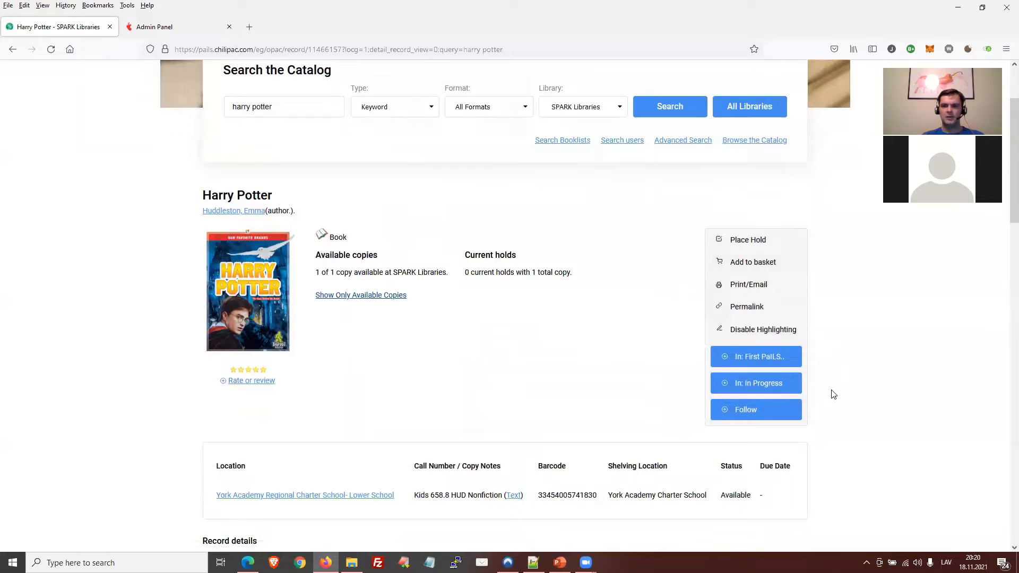
click(770, 394)
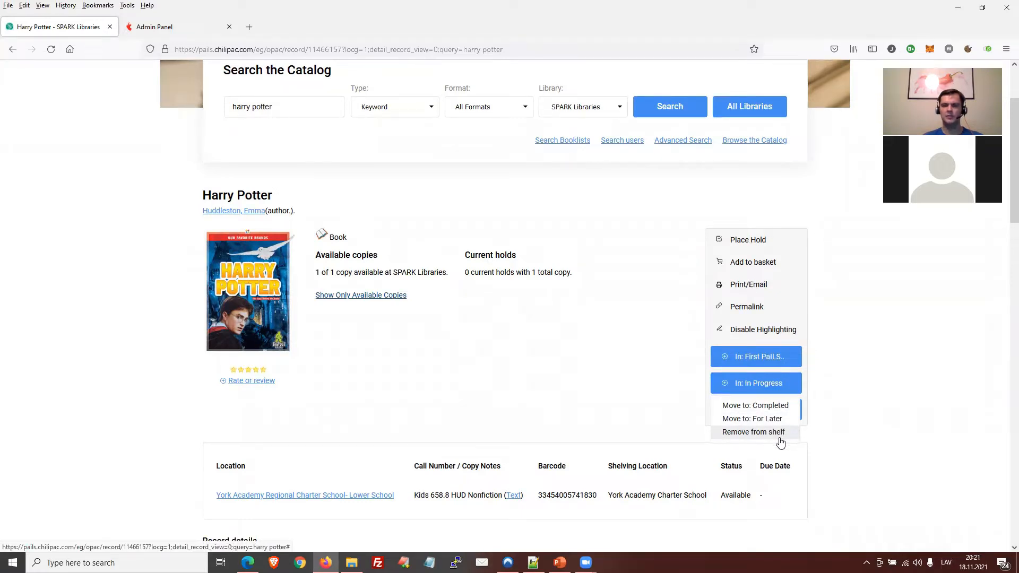
click(851, 403)
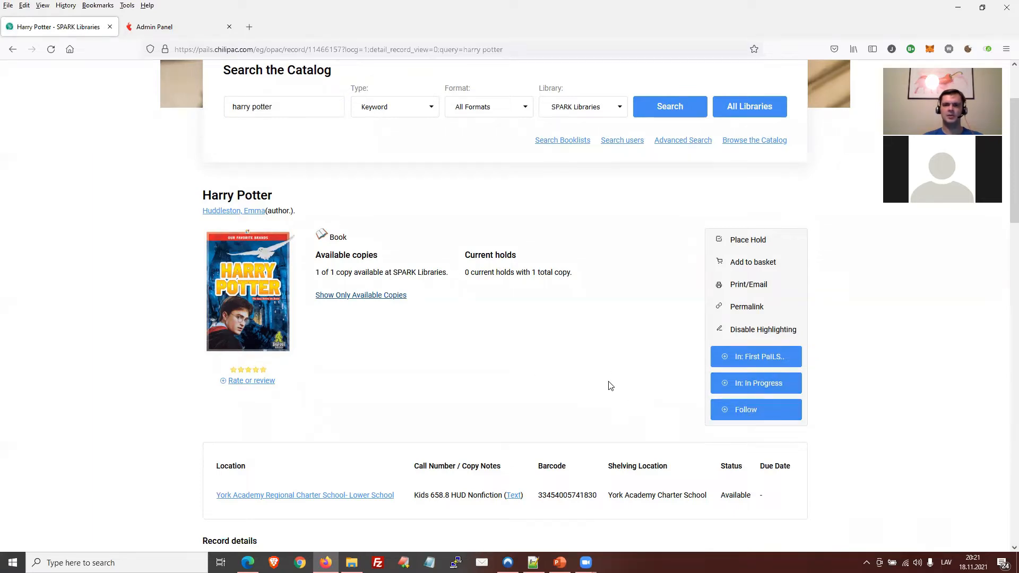
Step: Follow the Harry Potter book from its record page
scroll(464, 215, up, 2)
scroll(464, 215, down, 2)
scroll(552, 353, down, 2)
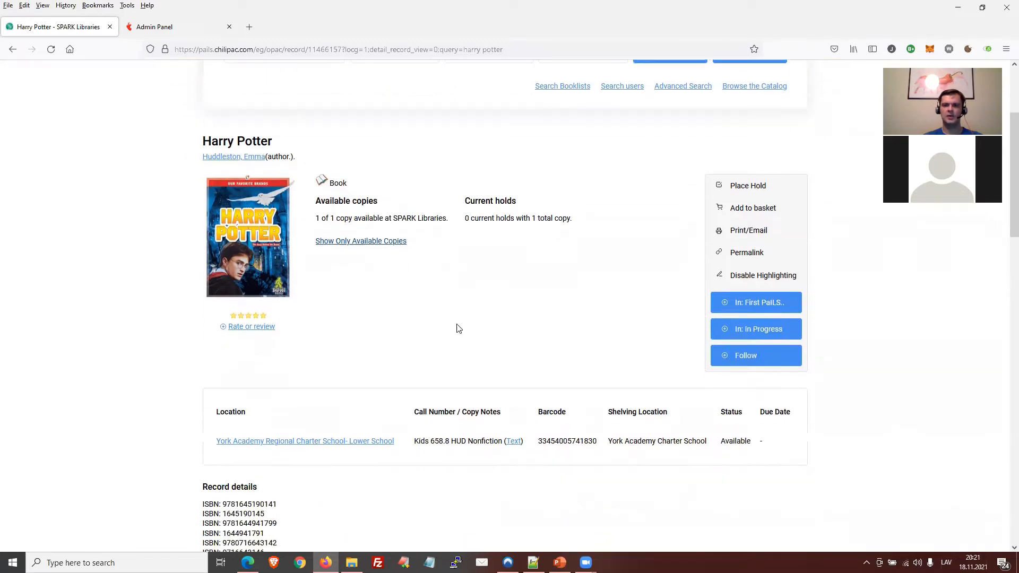
click(719, 359)
scroll(434, 310, down, 1)
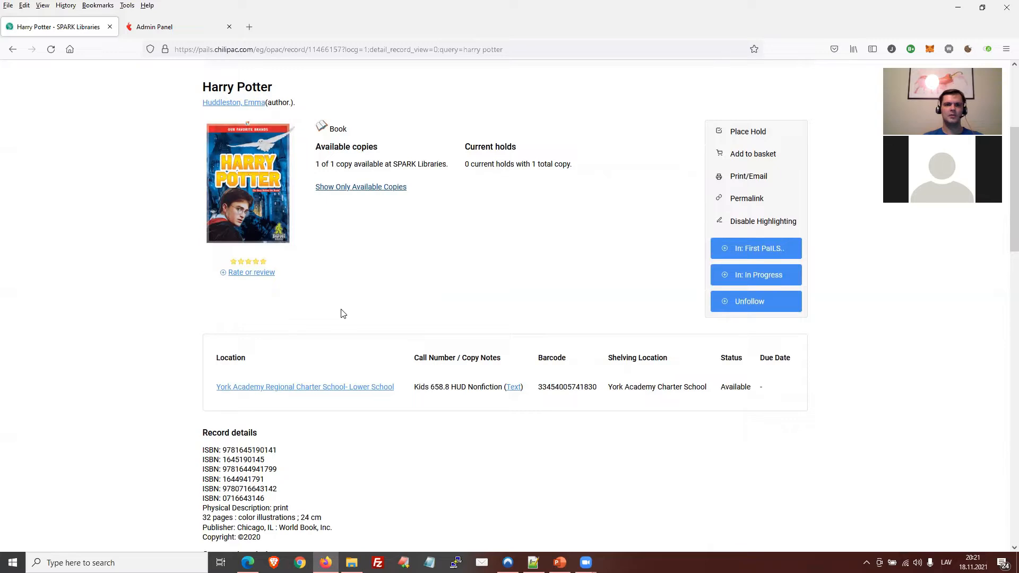
Step: Open the book's review form, look over the rating, title, review and recommendation fields, and close it without submitting
scroll(270, 291, down, 8)
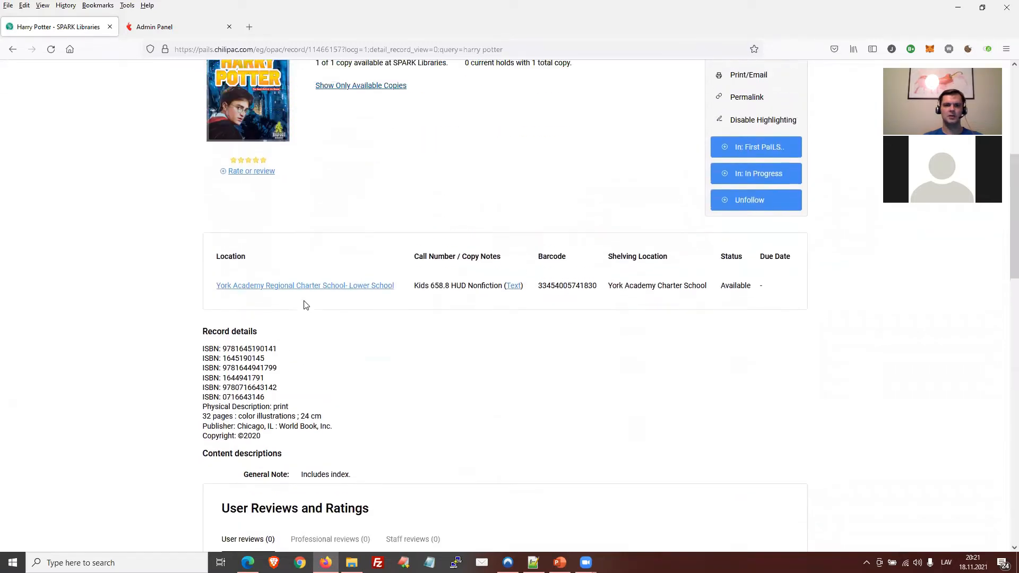
scroll(339, 313, up, 8)
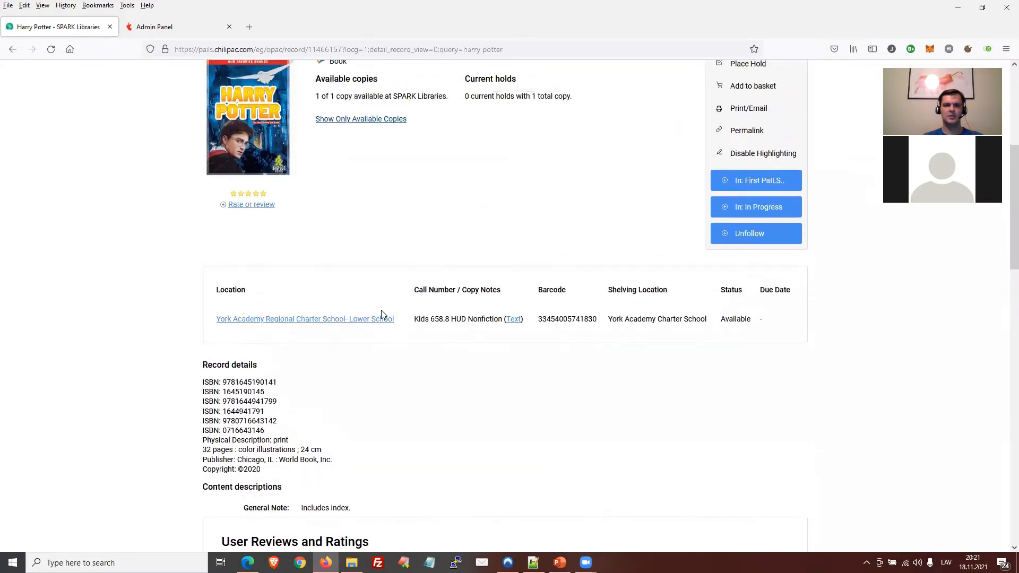
click(261, 275)
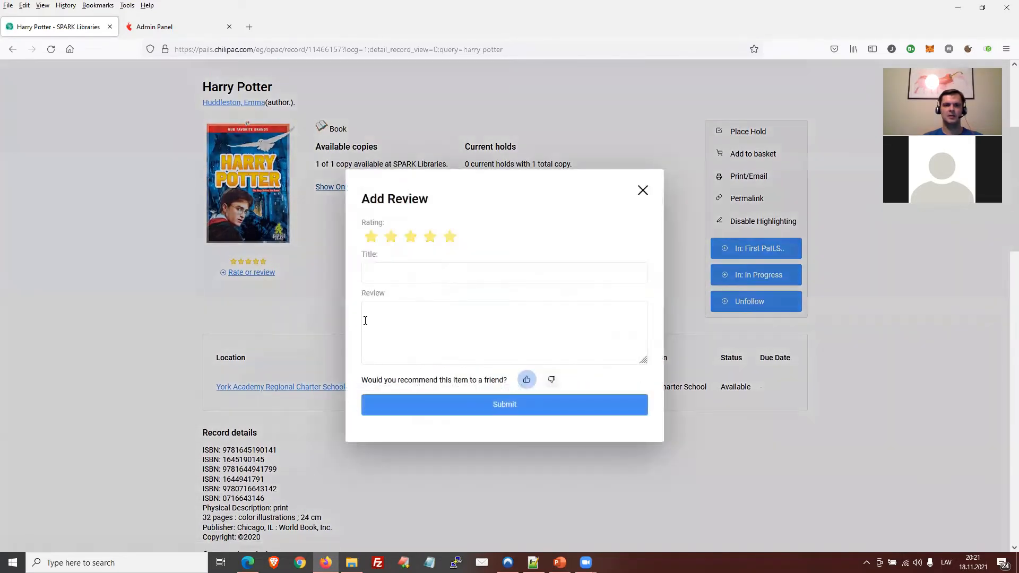
click(409, 273)
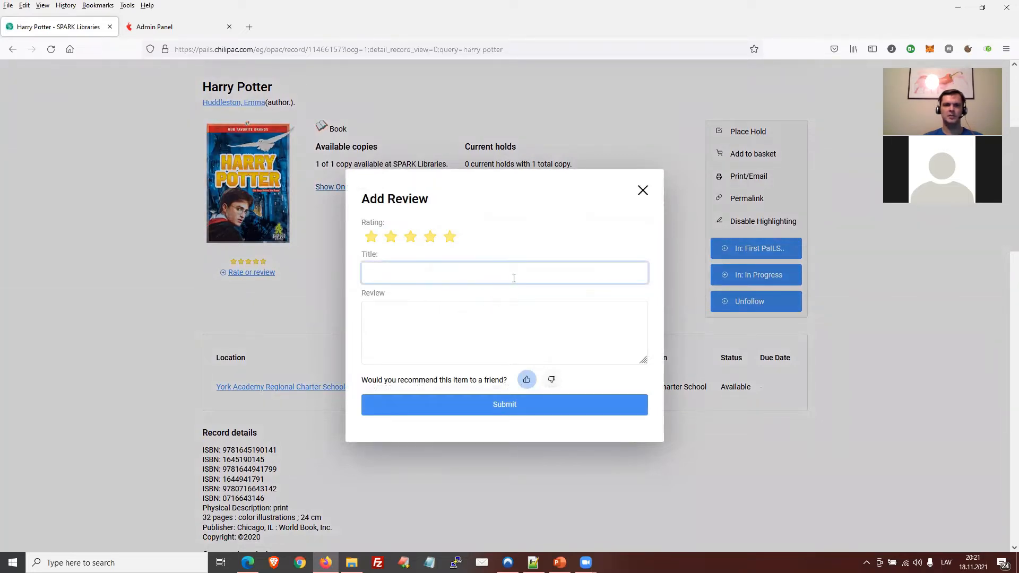
click(400, 318)
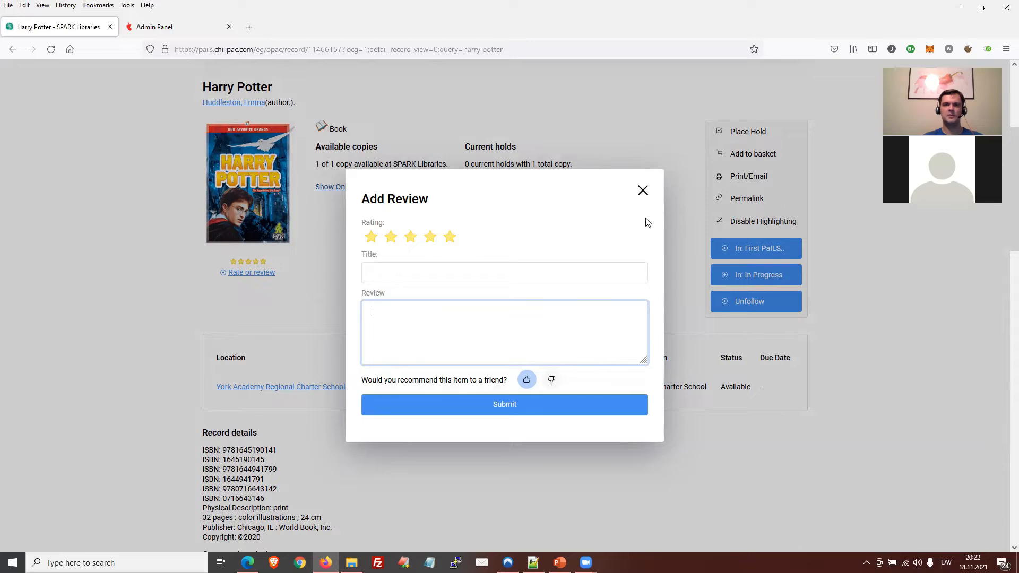
click(647, 191)
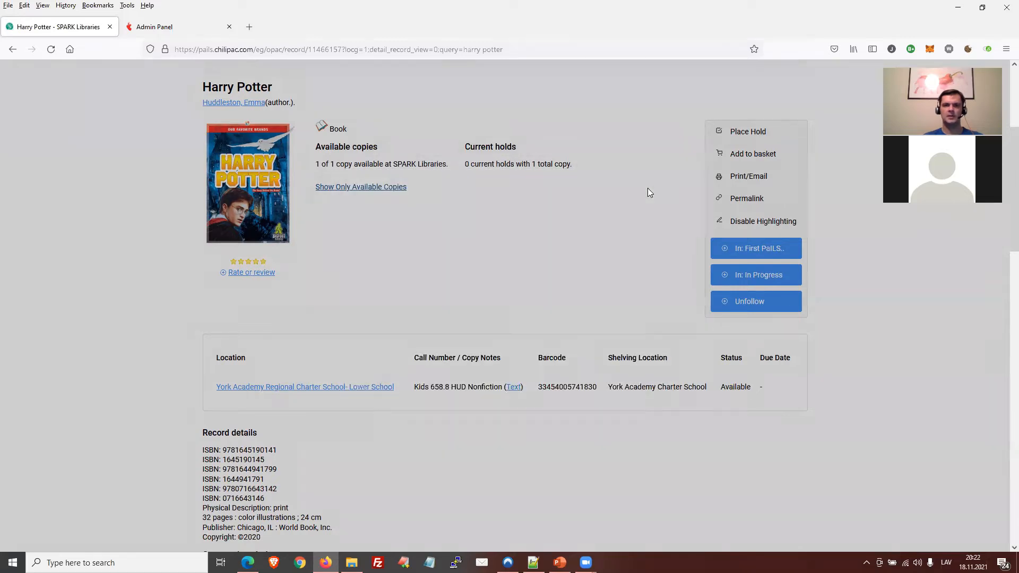
scroll(619, 225, up, 2)
scroll(622, 227, up, 1)
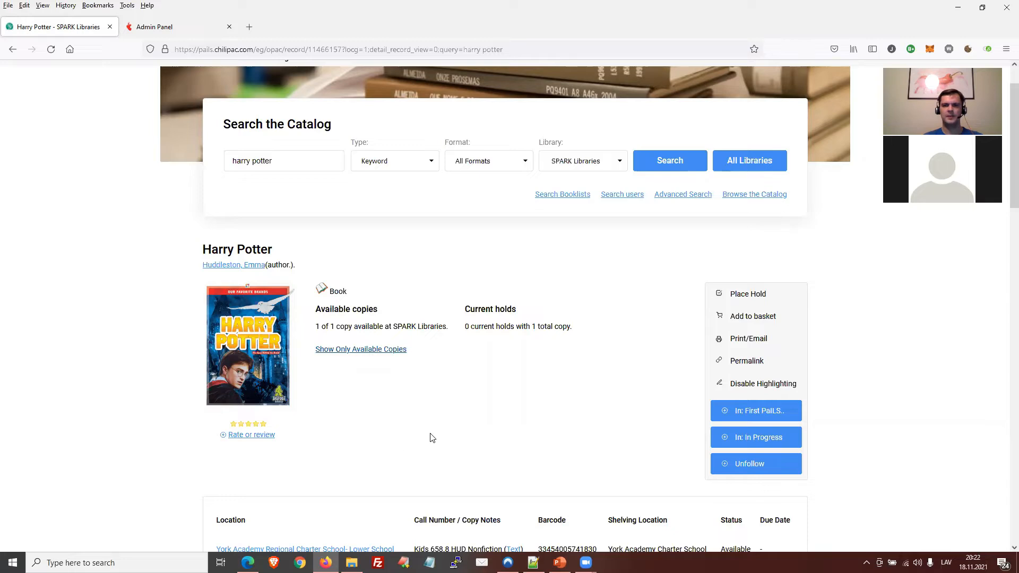
Step: Open the public profile page and look over its booklists, followed items and recommended items and users
scroll(431, 437, up, 1)
scroll(432, 437, down, 1)
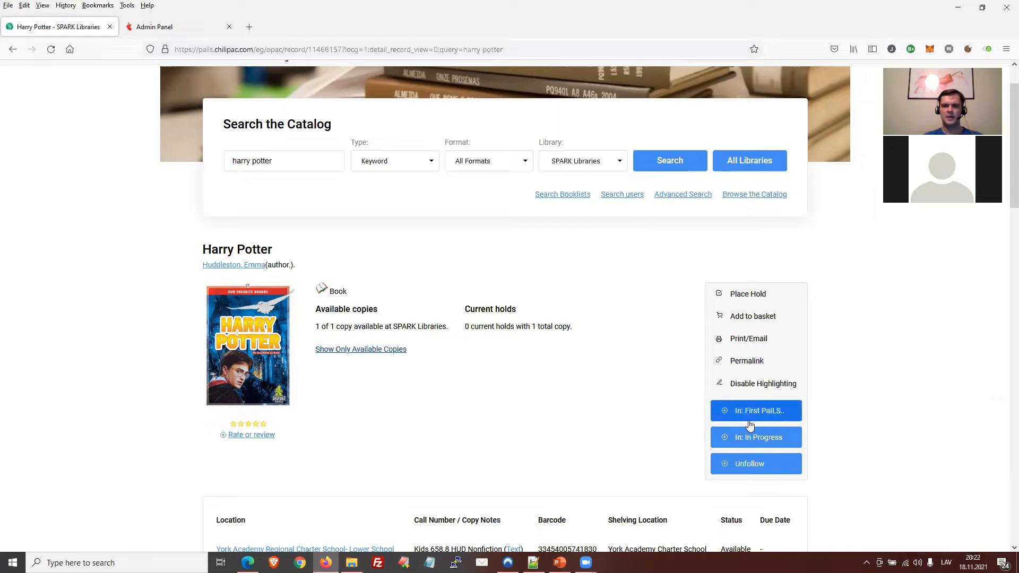
scroll(764, 452, up, 1)
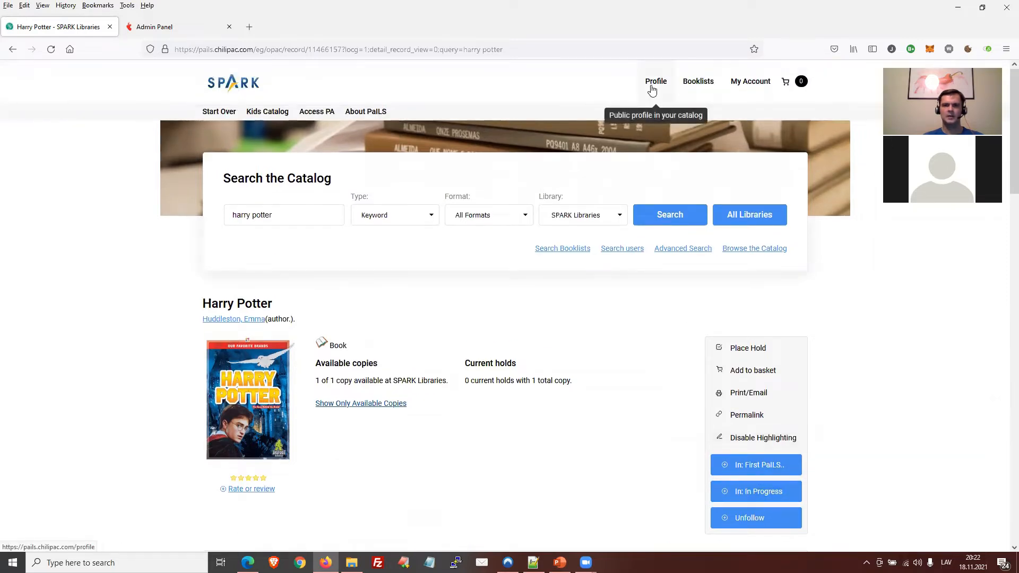
click(652, 89)
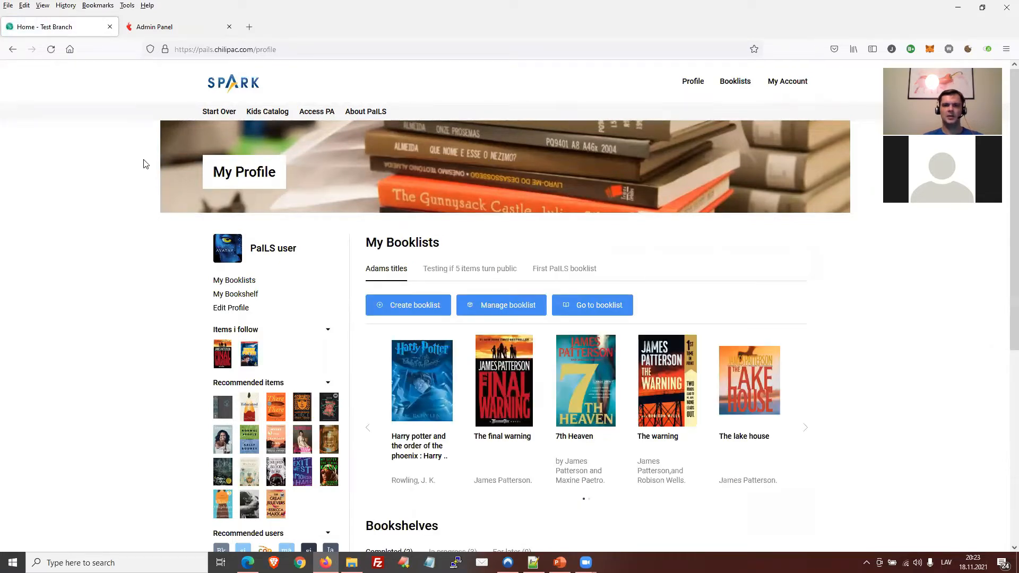
scroll(143, 163, down, 1)
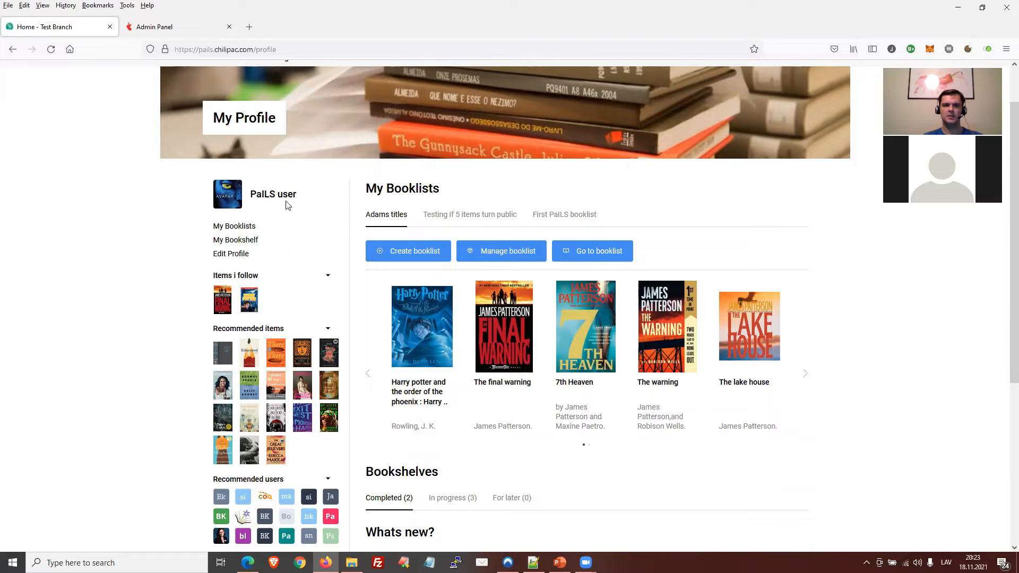
scroll(244, 212, down, 2)
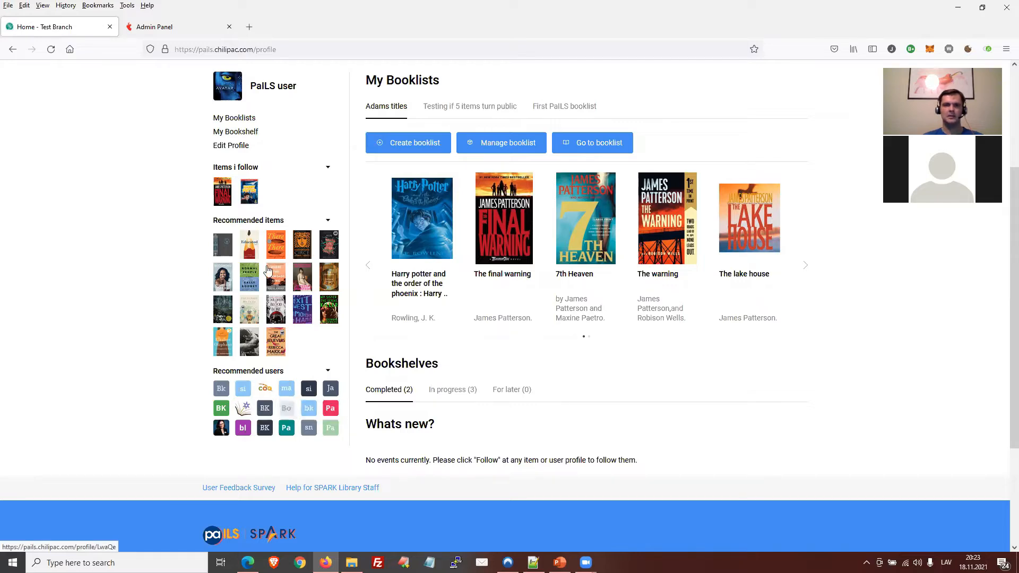
Step: View a recommended user's public profile, return to the own profile, and examine its bookshelves and What's new section
click(268, 392)
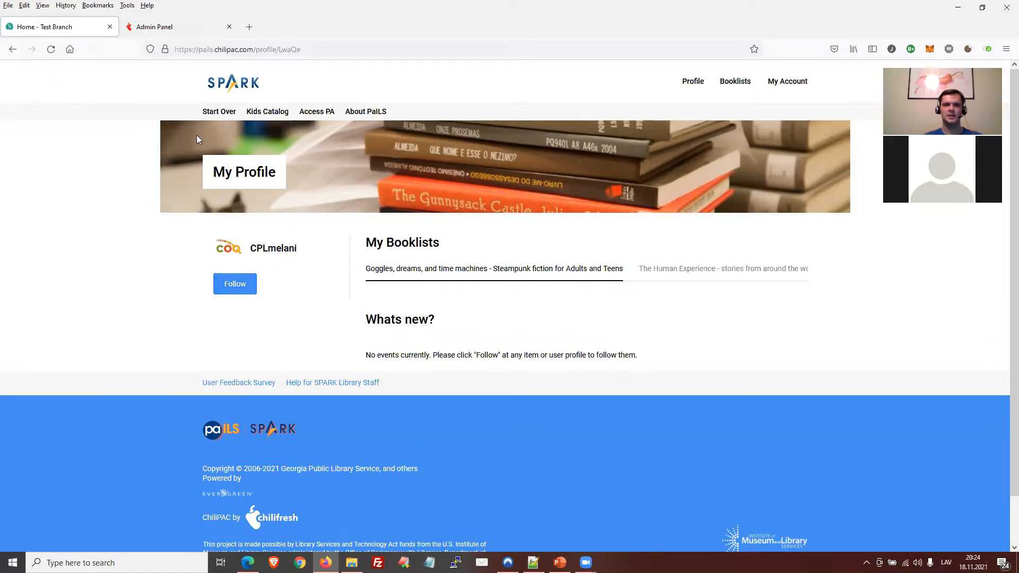
click(12, 50)
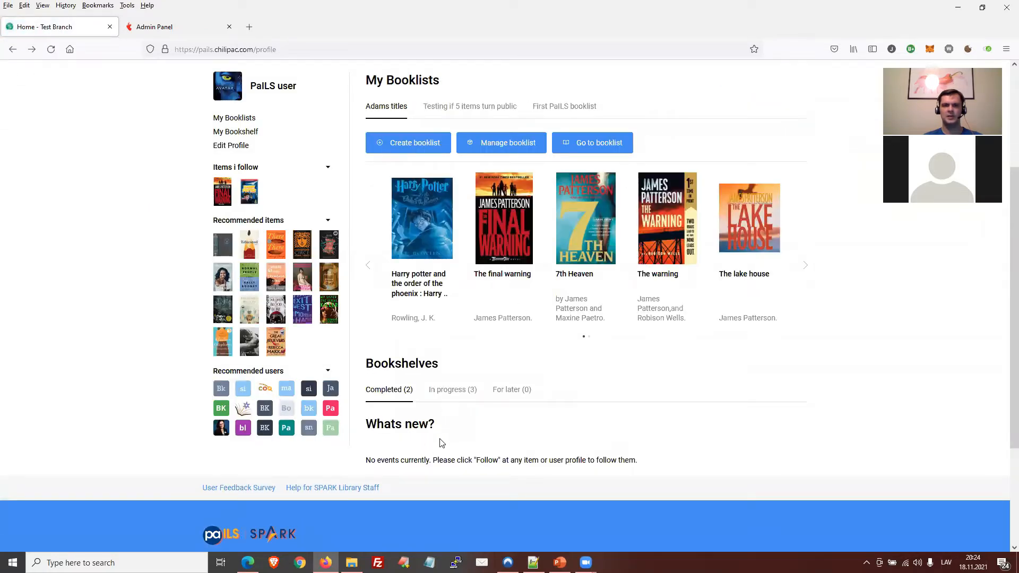
scroll(442, 443, down, 2)
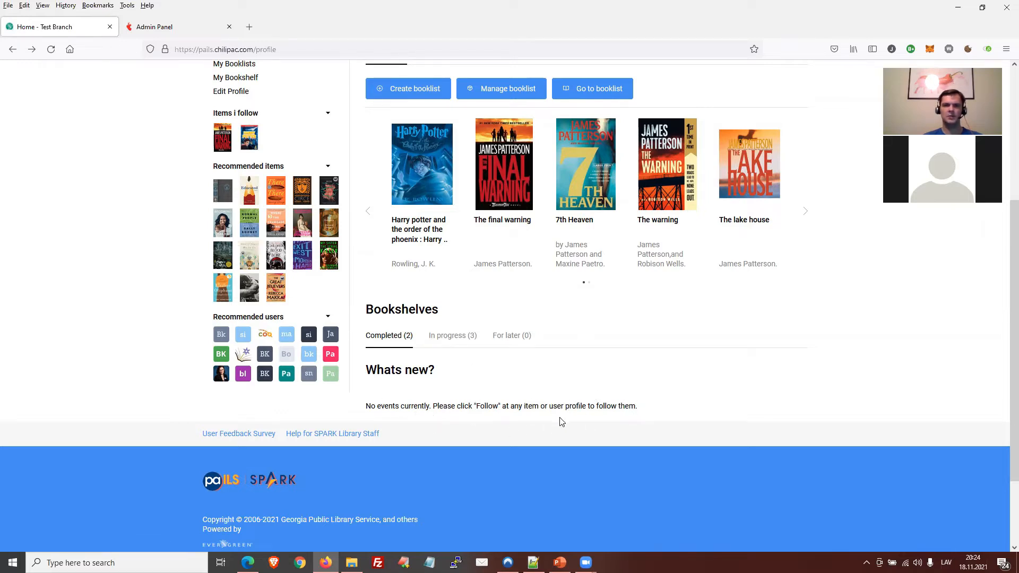
scroll(561, 423, up, 1)
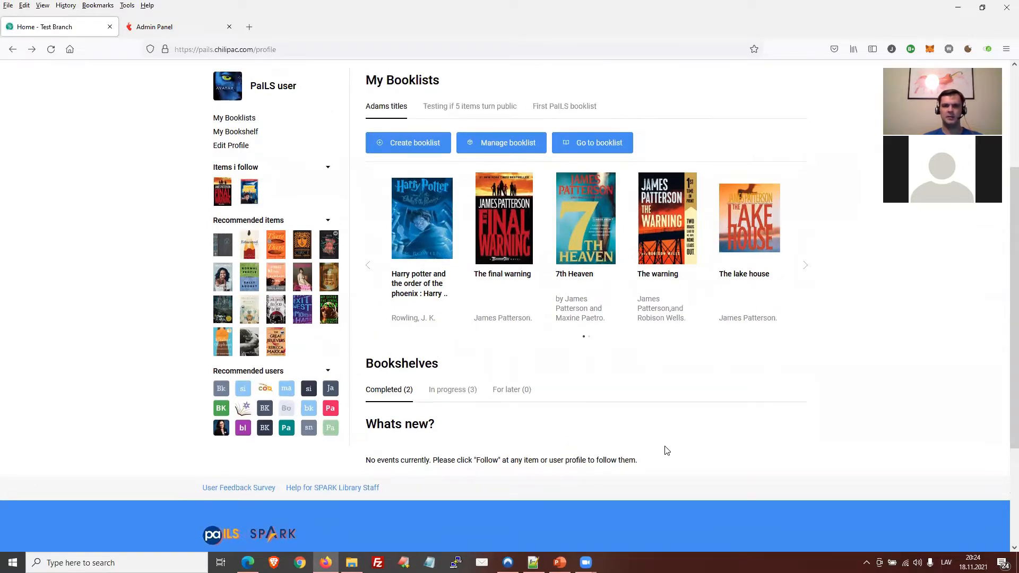
scroll(660, 448, down, 2)
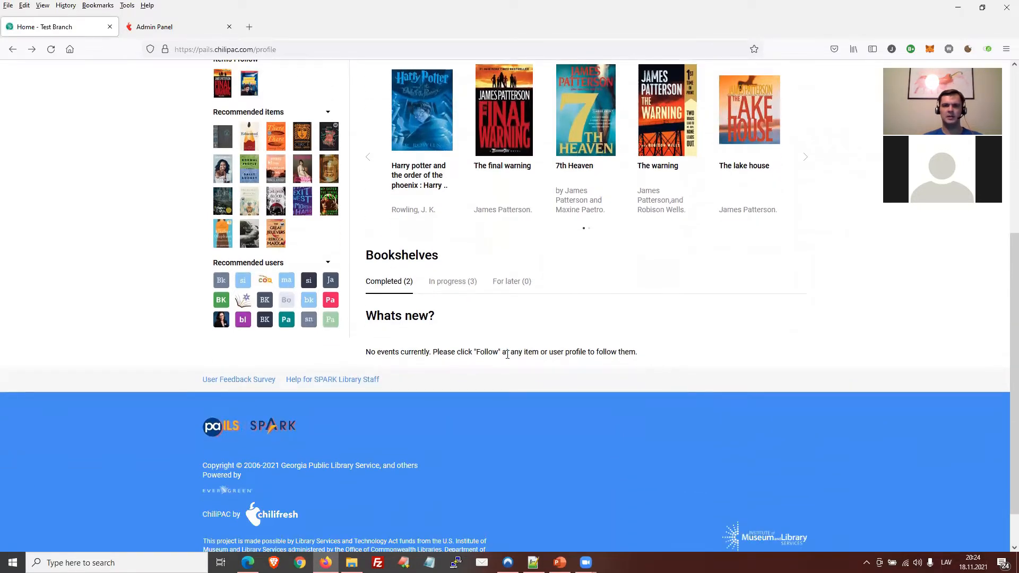
scroll(517, 386, up, 1)
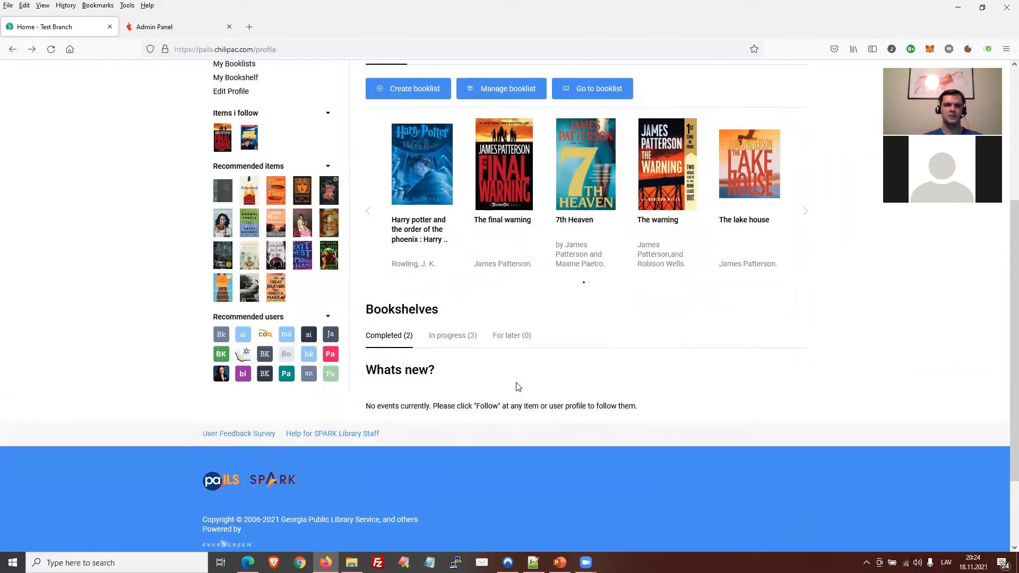
scroll(517, 387, up, 4)
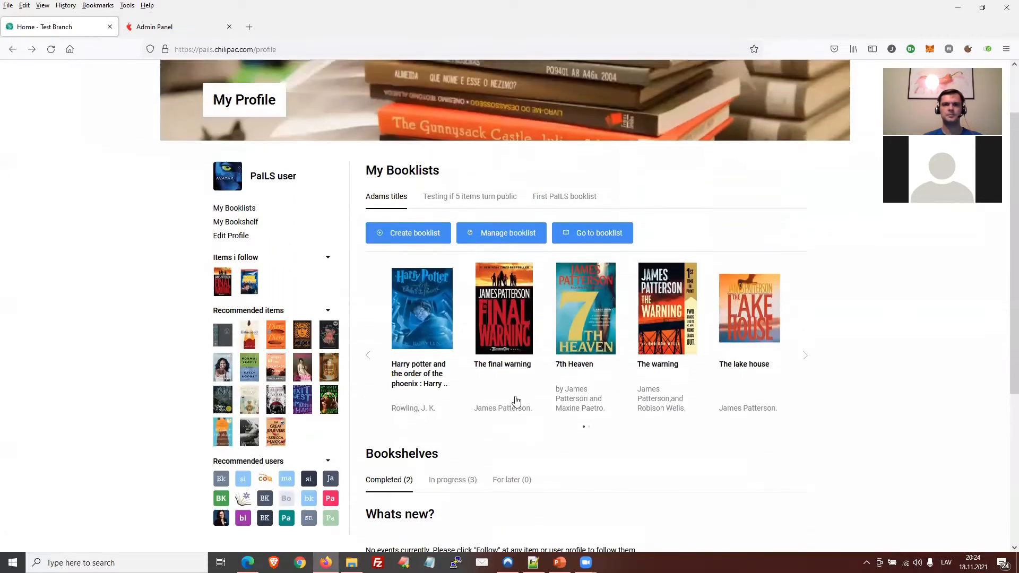
scroll(489, 399, down, 1)
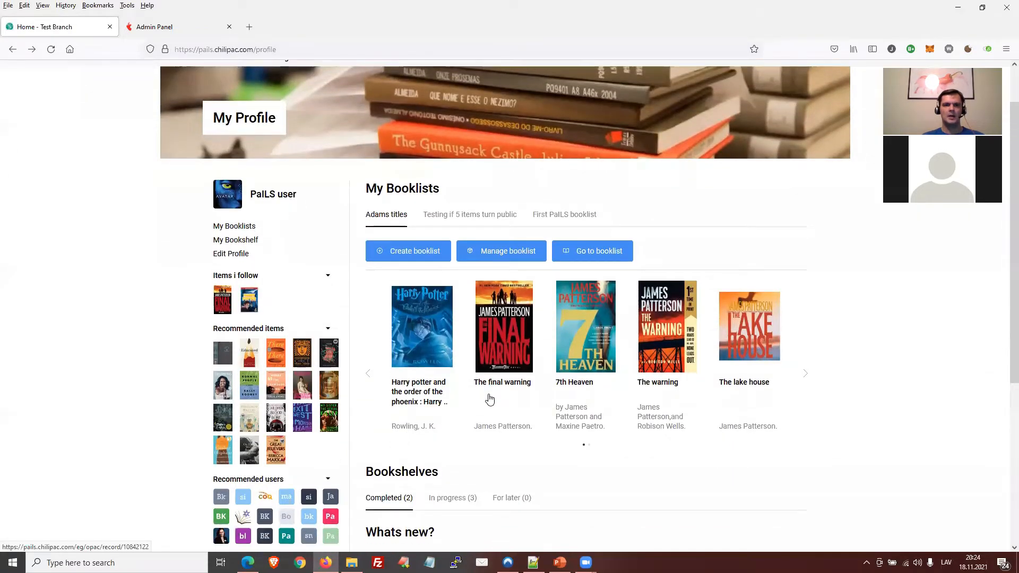
Step: Open the profile editing page, review the username, picture and privacy settings, and return to the profile without changing anything
click(231, 254)
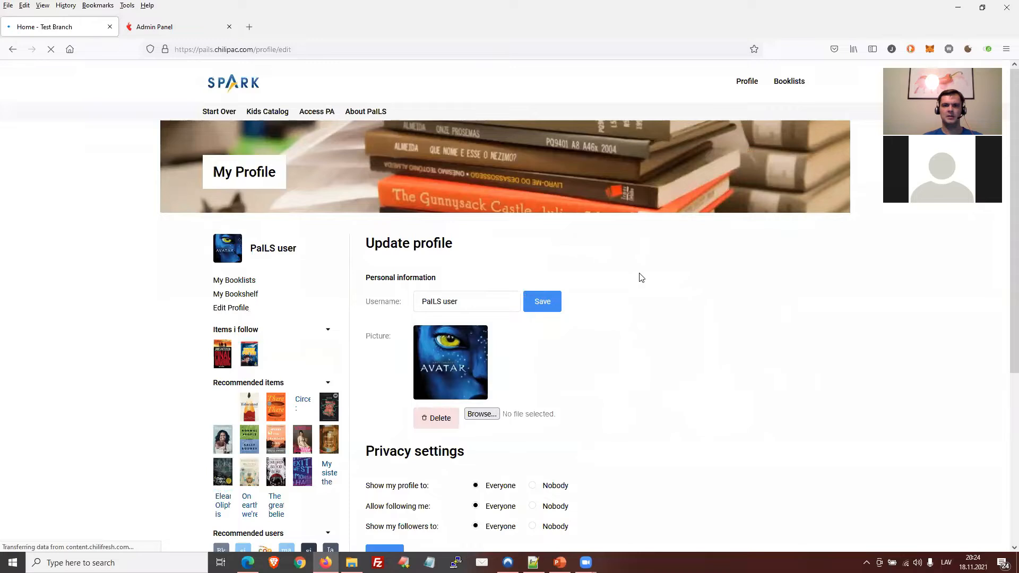
scroll(699, 301, down, 3)
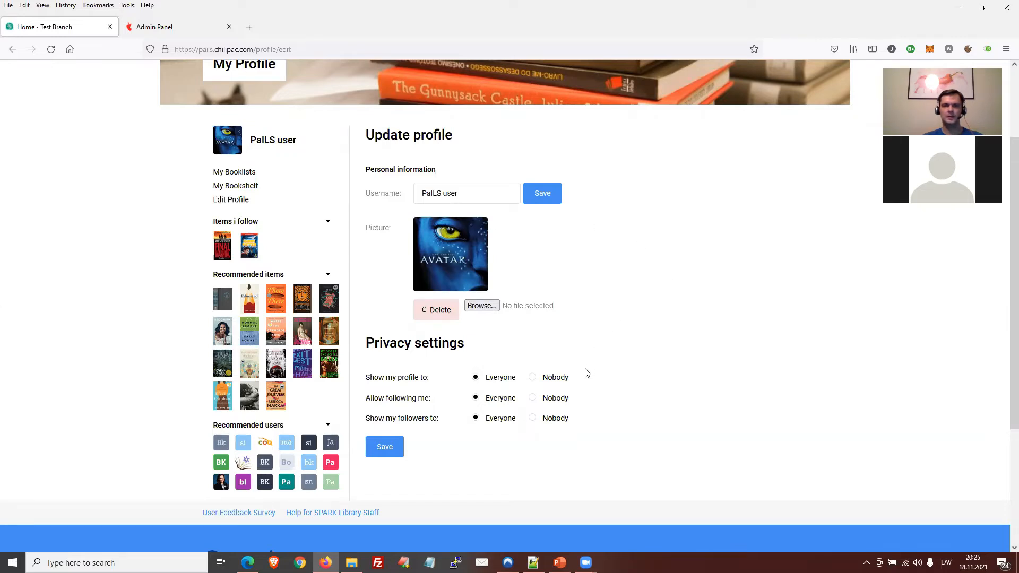
scroll(371, 313, up, 3)
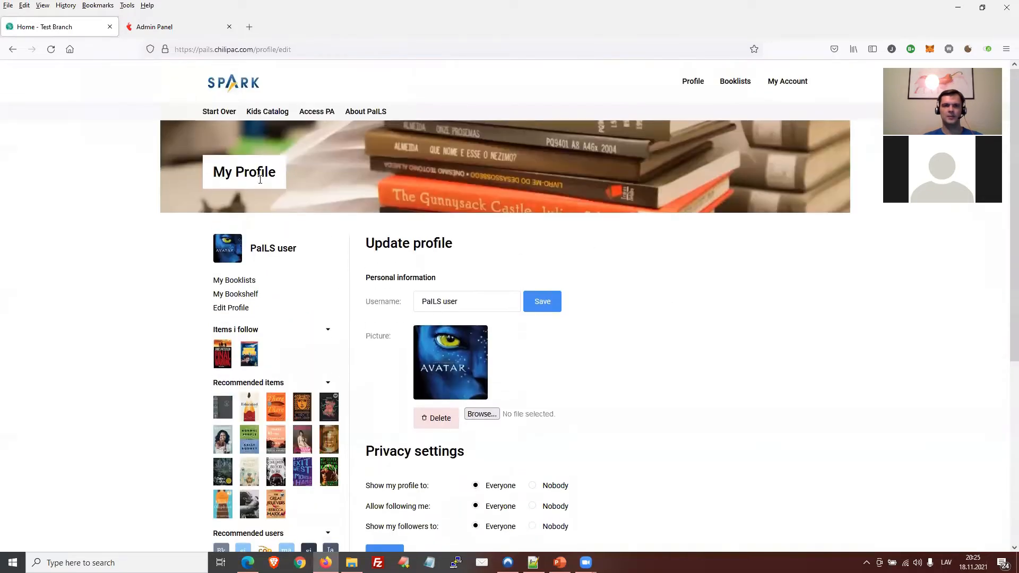
scroll(293, 289, down, 3)
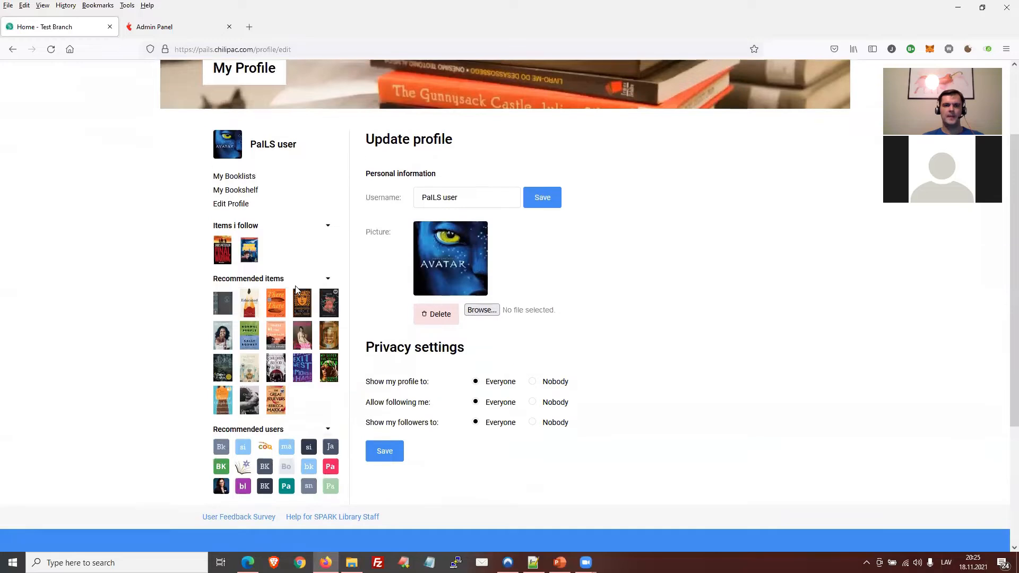
click(12, 48)
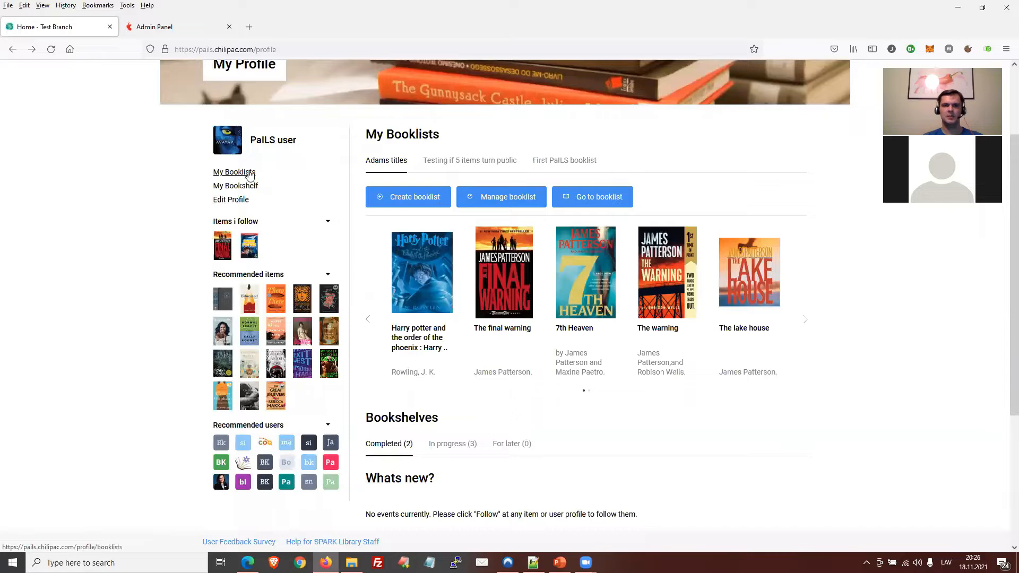
Step: Open the Completed bookshelf from the profile and examine its visibility choices, sharing link and sort options
scroll(534, 241, down, 2)
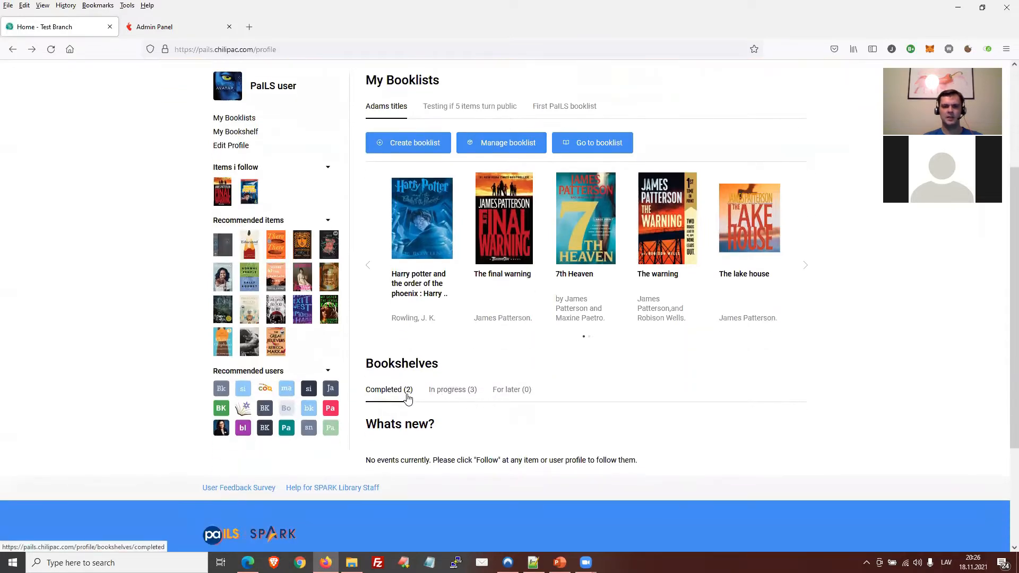
click(400, 397)
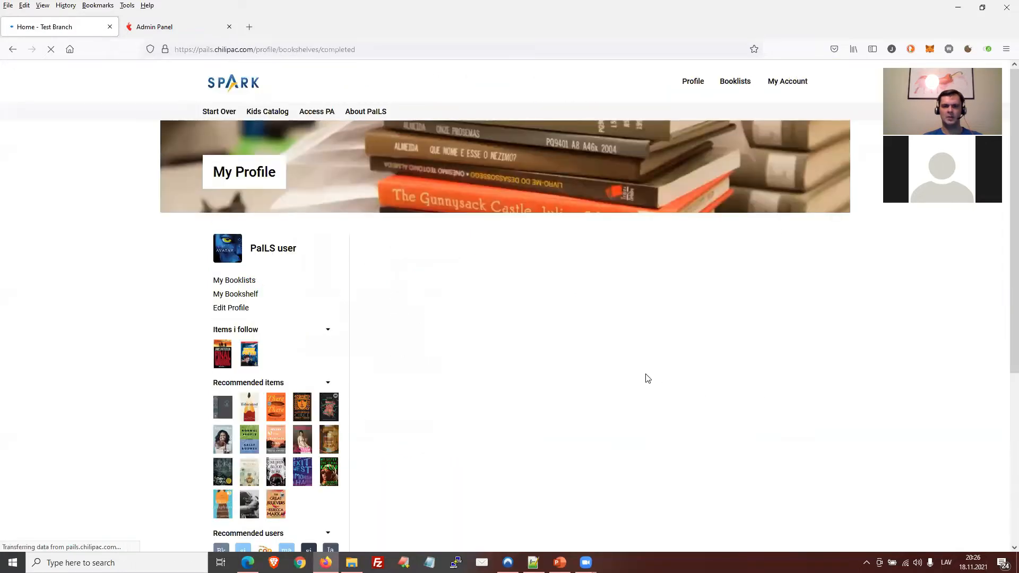
scroll(643, 391, down, 2)
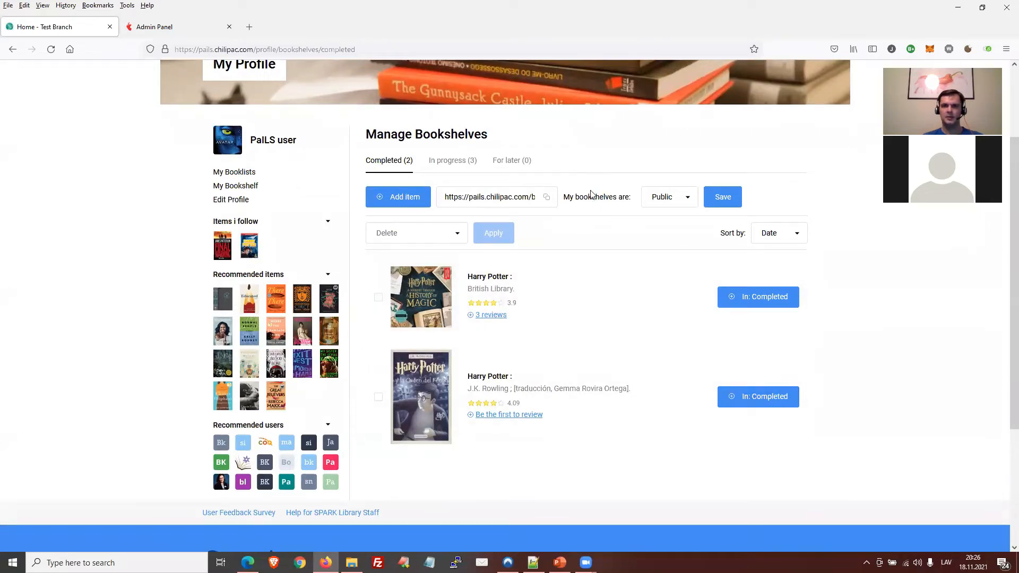
click(668, 197)
click(669, 197)
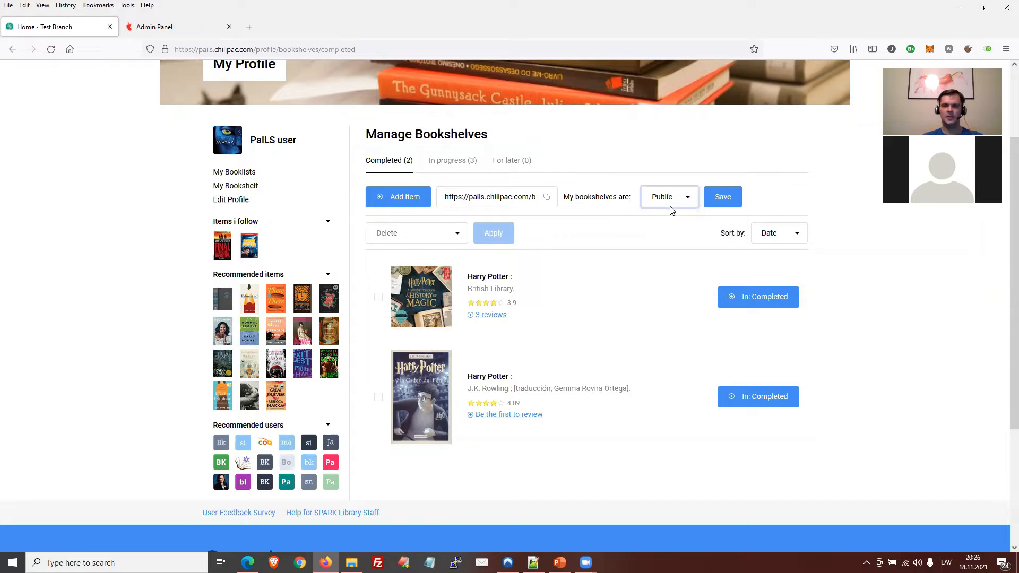
click(478, 198)
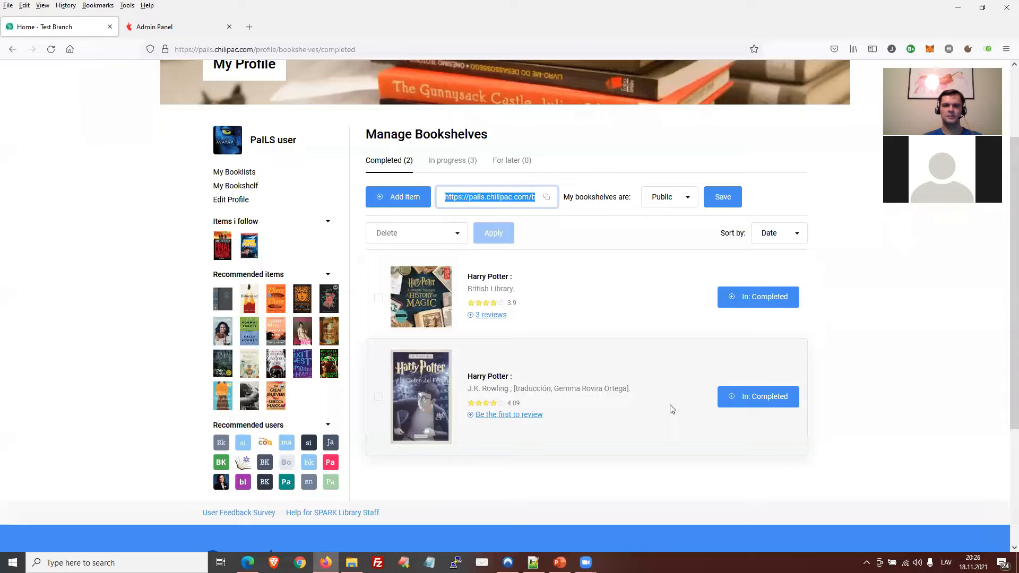
click(670, 430)
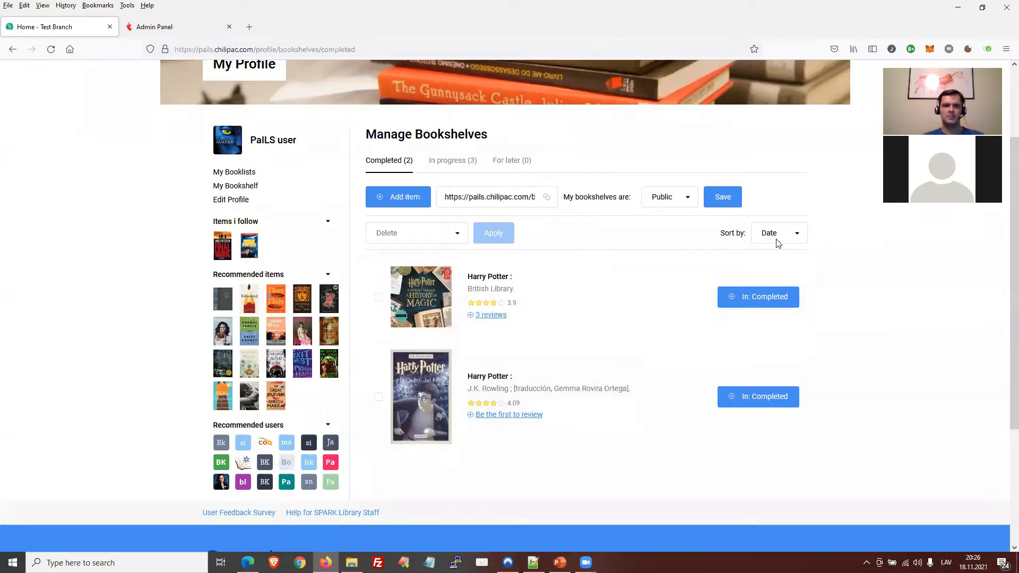
click(795, 234)
click(869, 268)
Step: Select both Harry Potter books on the Completed bookshelf and view the bulk actions and the first book's shelf options
click(378, 299)
click(379, 398)
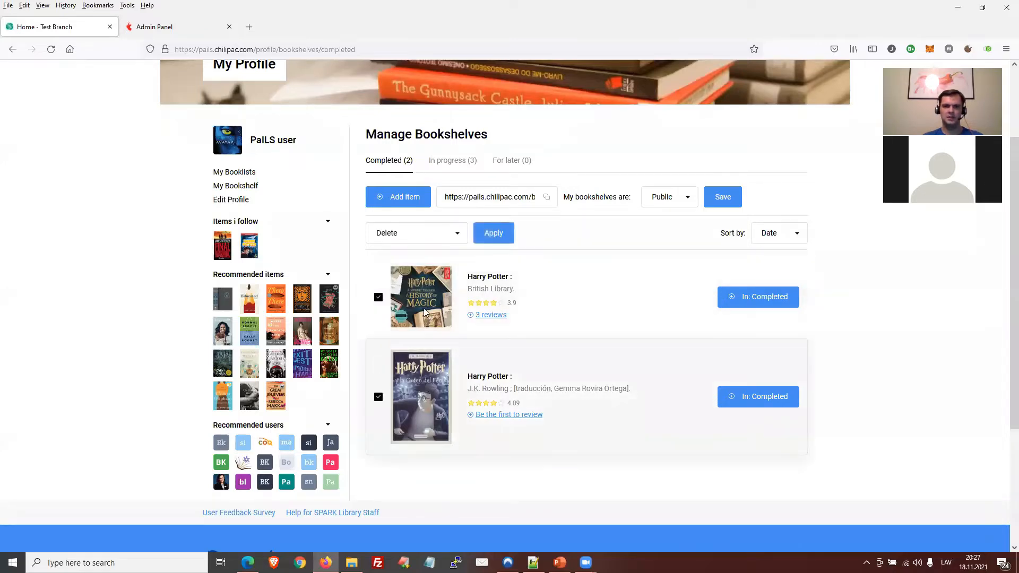
click(430, 233)
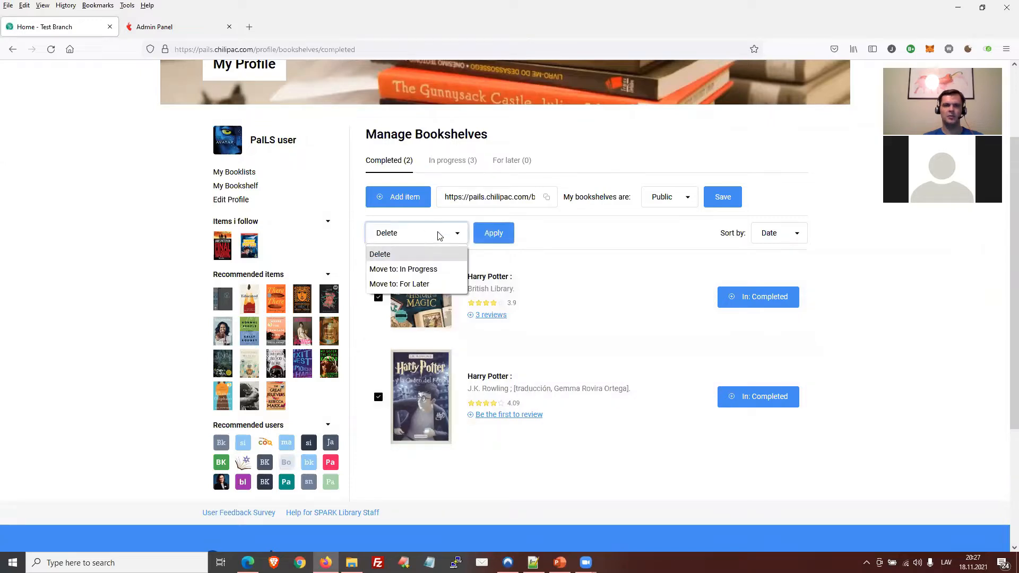
click(608, 235)
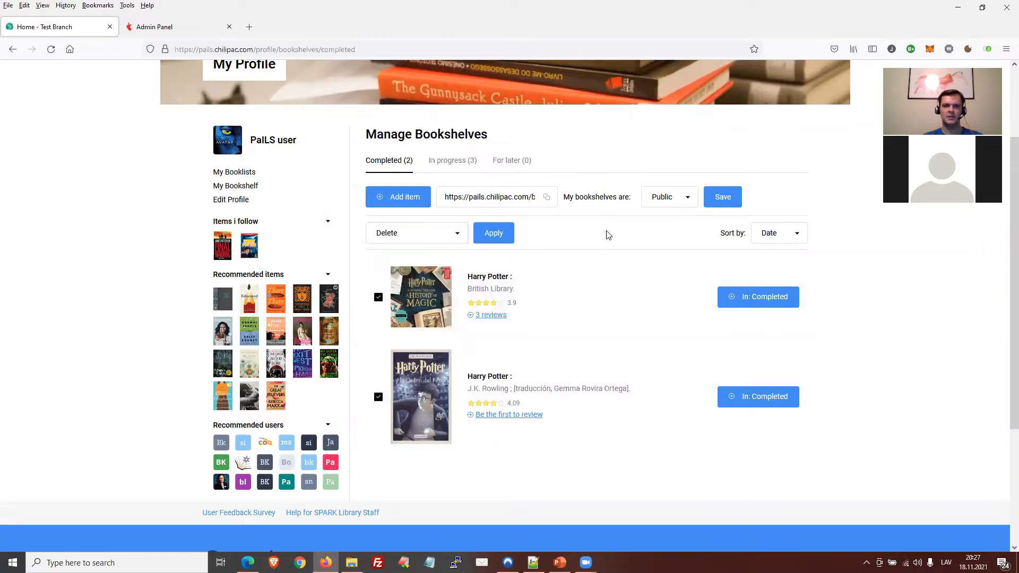
click(781, 301)
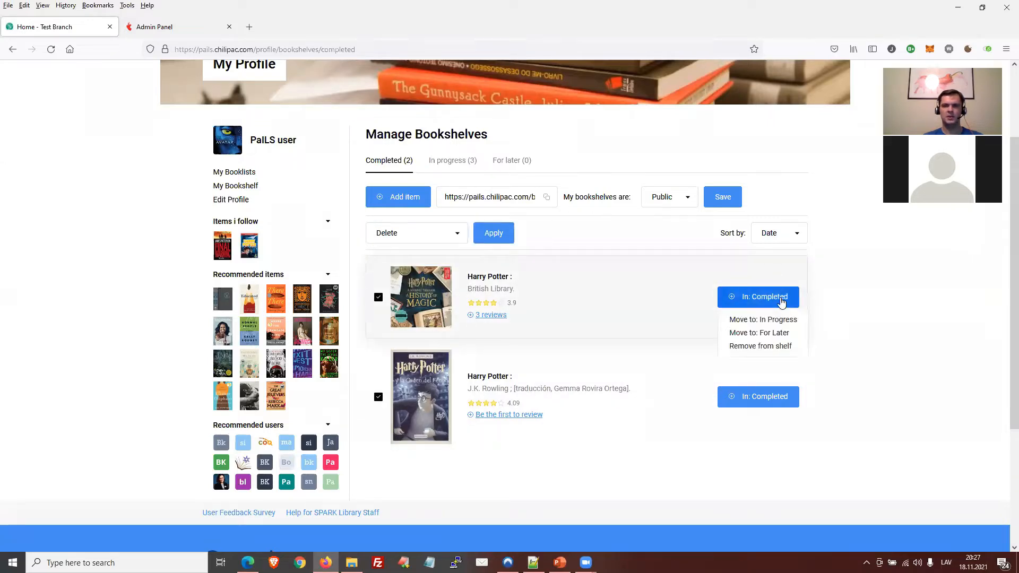
click(774, 333)
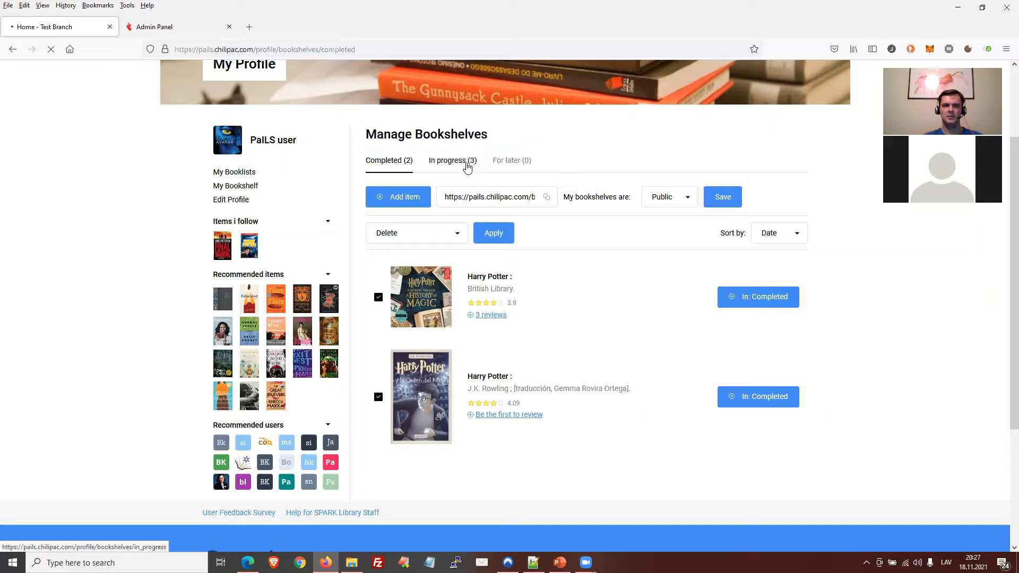
Step: Open the In progress bookshelf and look through its items, visit My Bookshelf, and return to the In progress shelf
click(465, 169)
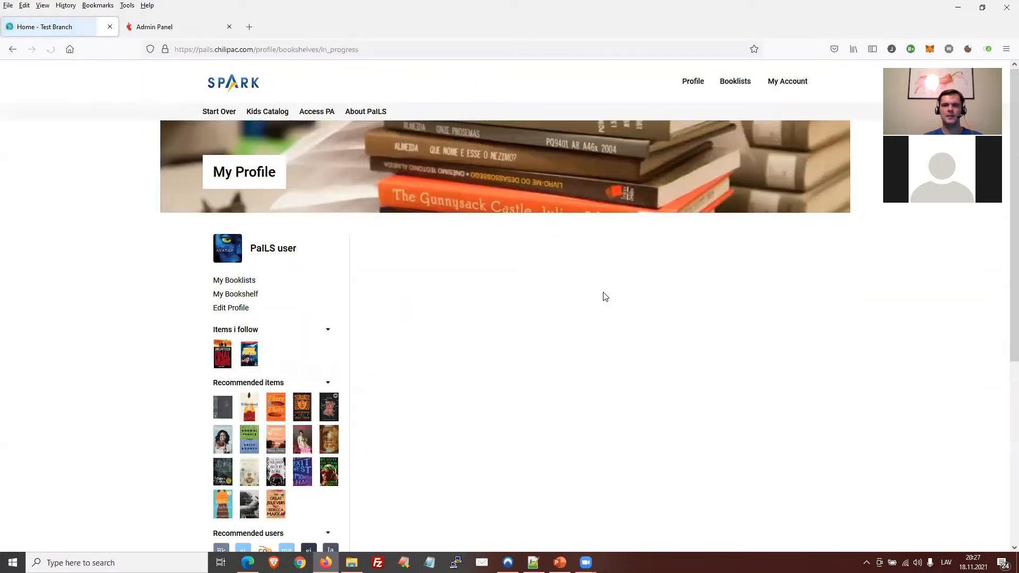
scroll(621, 302, down, 1)
scroll(620, 301, down, 2)
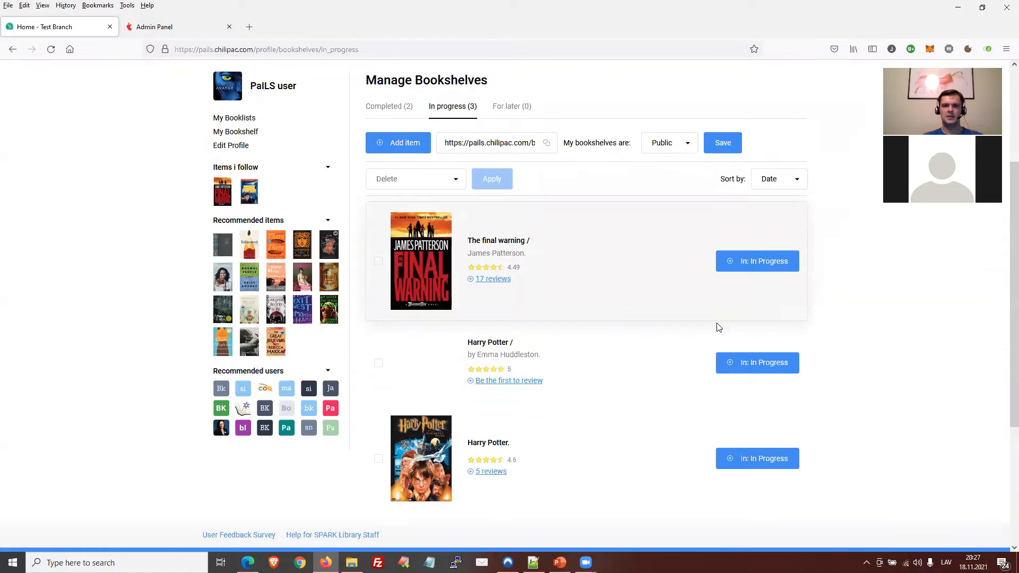
scroll(714, 328, down, 3)
scroll(713, 326, up, 3)
scroll(241, 264, up, 2)
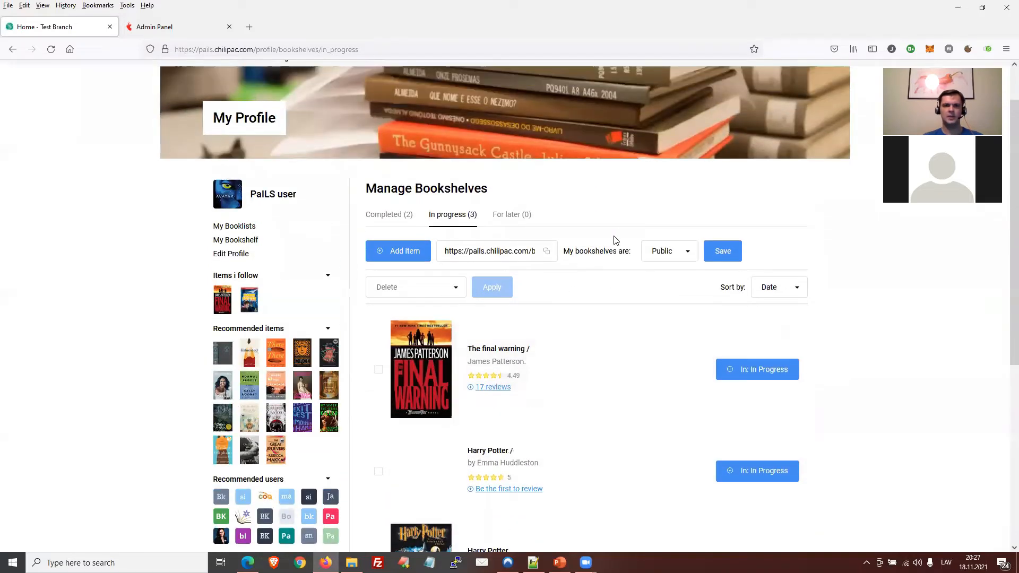
click(237, 232)
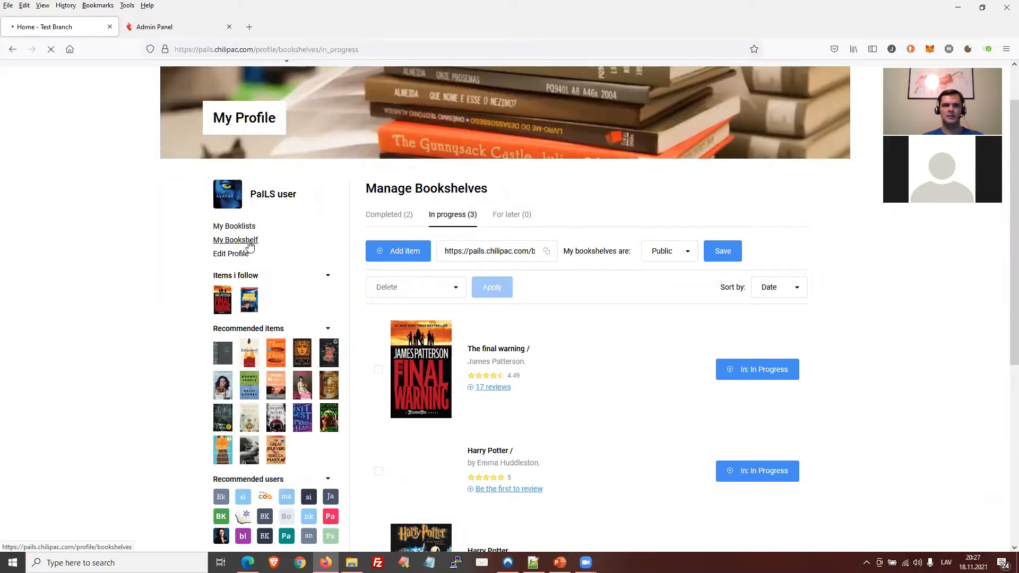
click(12, 49)
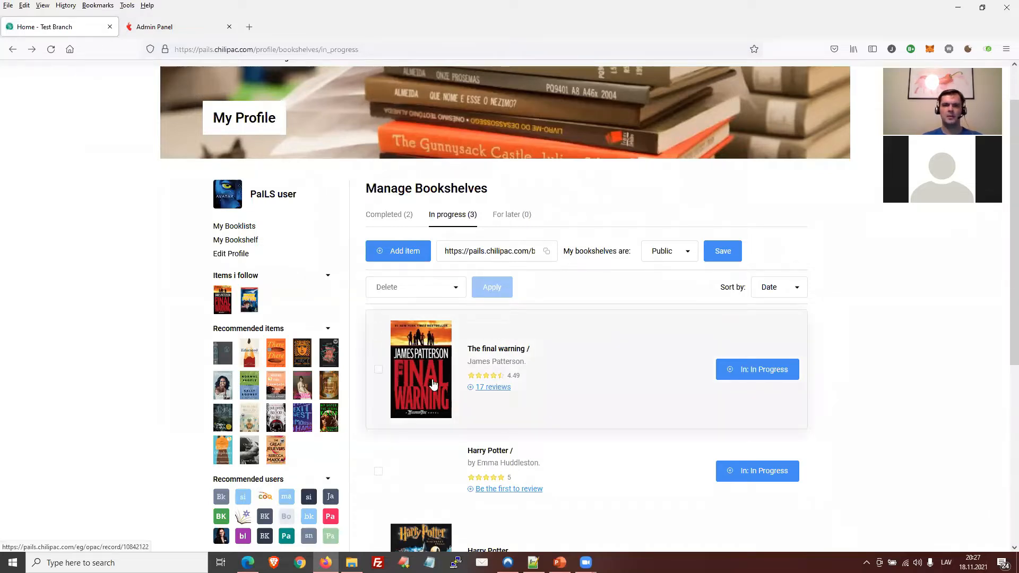
Step: Search for "harry potter" and add the order of the phoenix DVD and half-blood prince book 6 to the In progress bookshelf
click(399, 257)
click(643, 265)
click(419, 253)
click(470, 313)
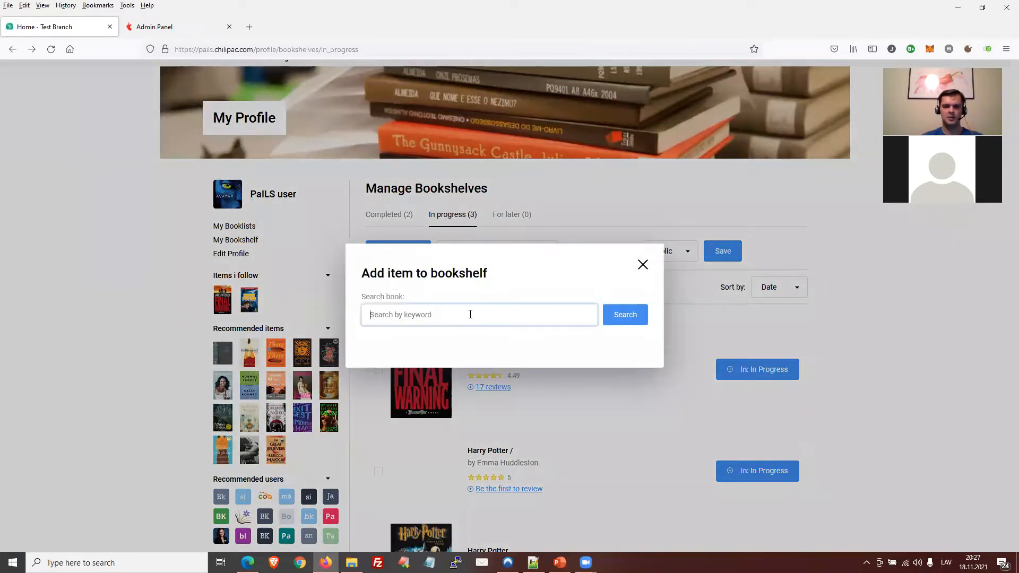
text(harry potter)
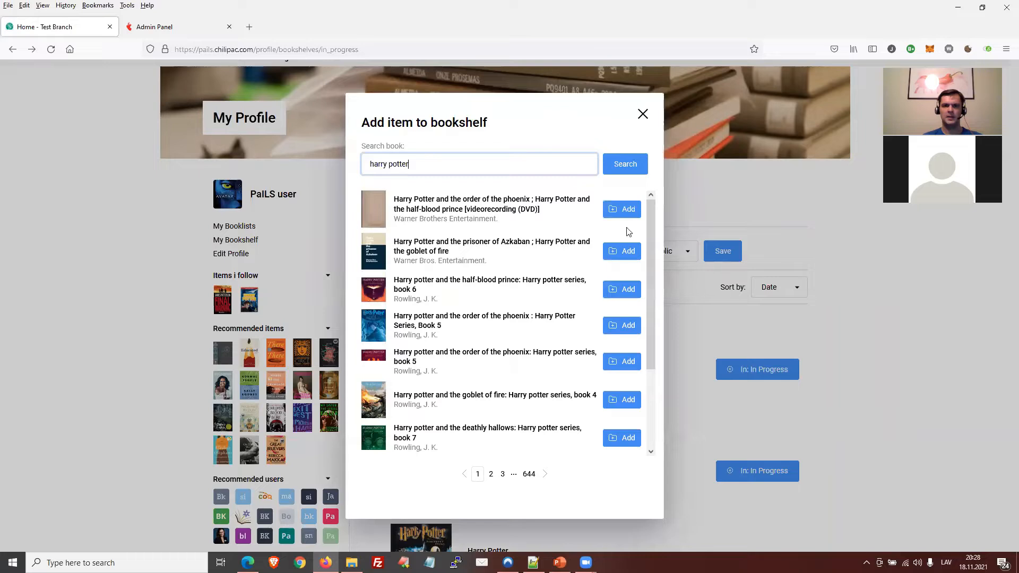
click(626, 212)
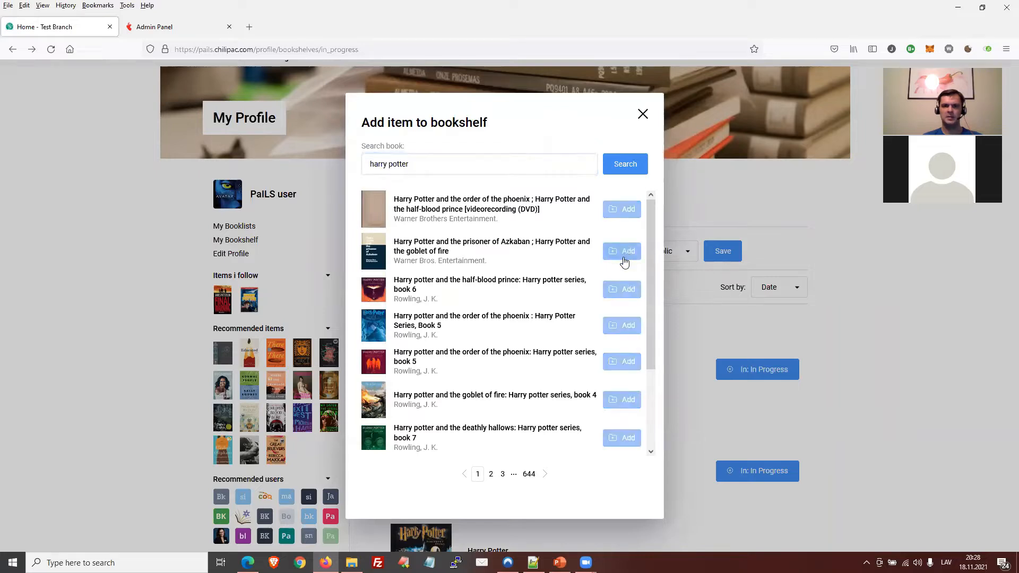
click(643, 116)
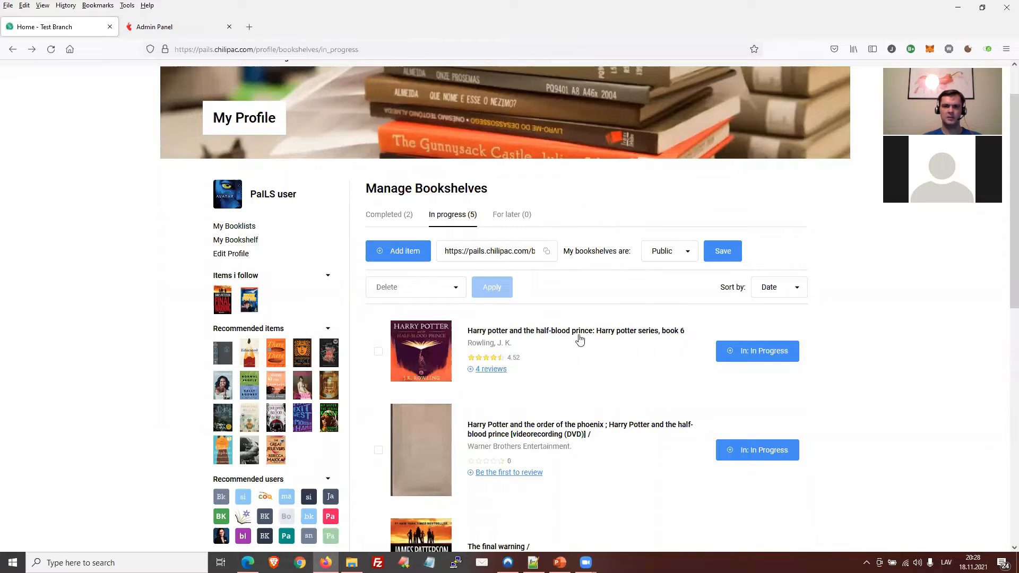
Step: Create a new booklist named "Webinar booklist" with the description "Testing" under My Booklists
click(242, 227)
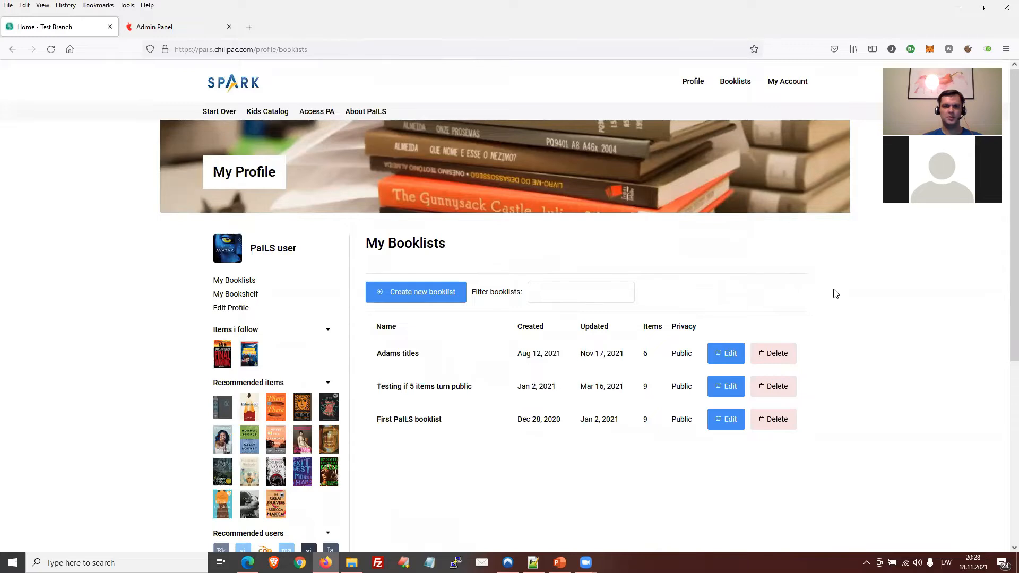
scroll(833, 293, down, 2)
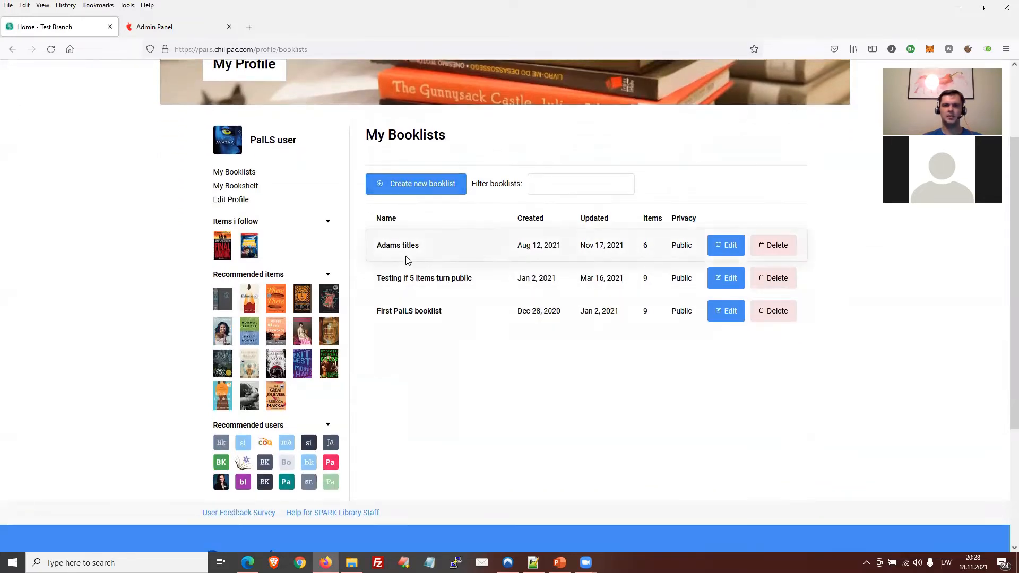
click(410, 190)
click(450, 228)
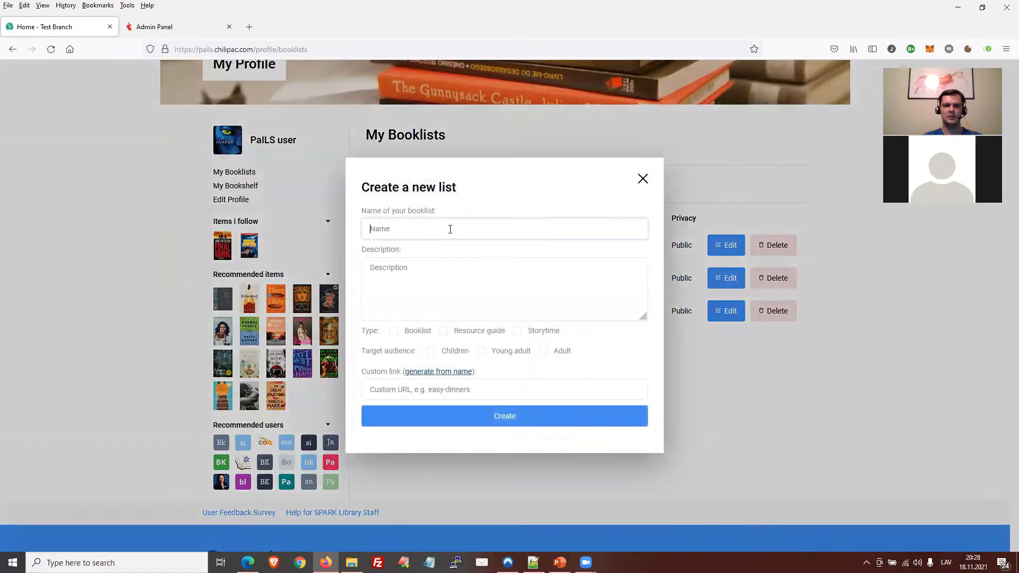
text(Webinar booklist)
click(461, 294)
text(Testing)
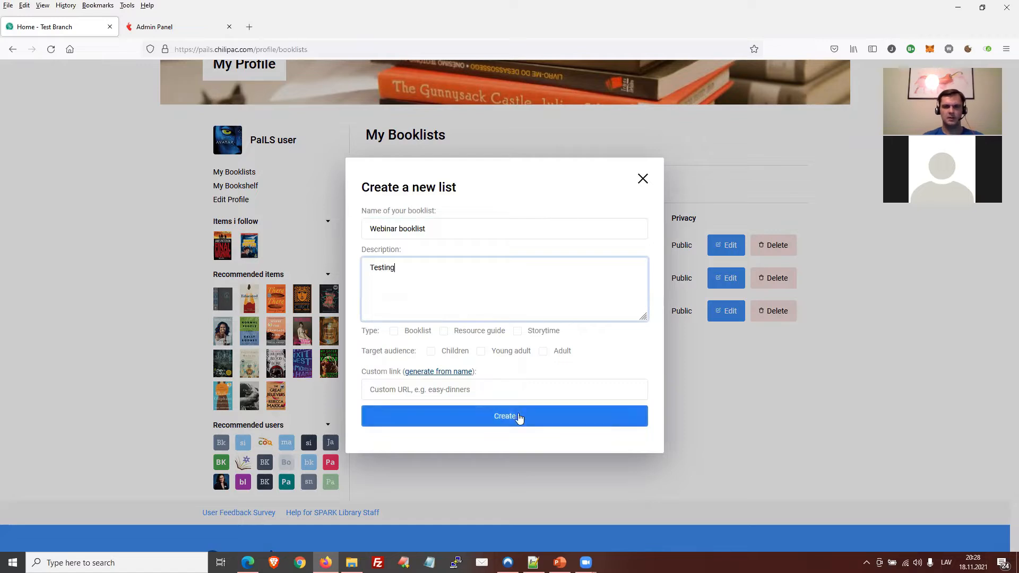
click(478, 418)
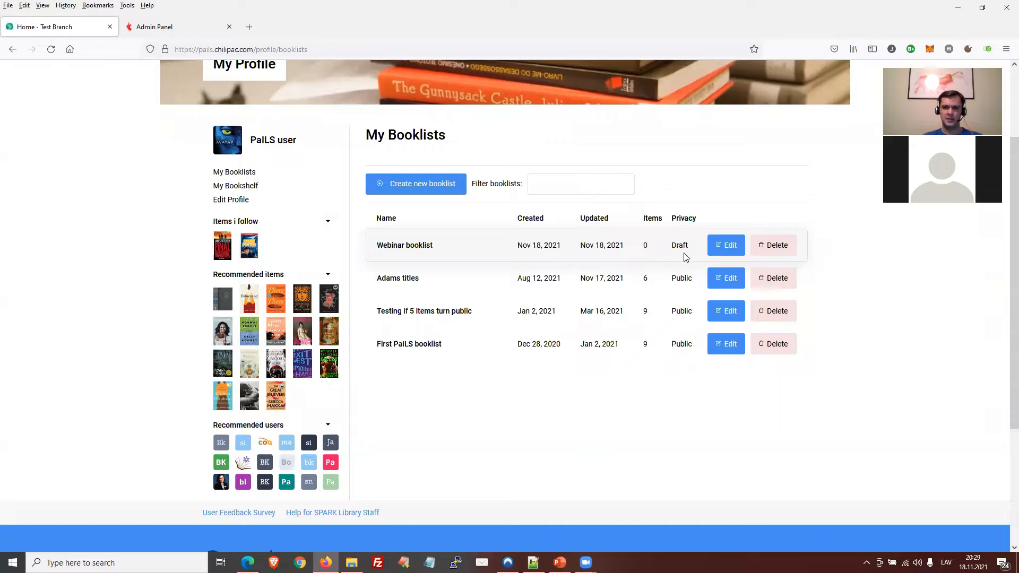
Step: Review the Webinar booklist's edit settings, open the booklist, and check its type, audience, link and privacy options without changing them
click(714, 247)
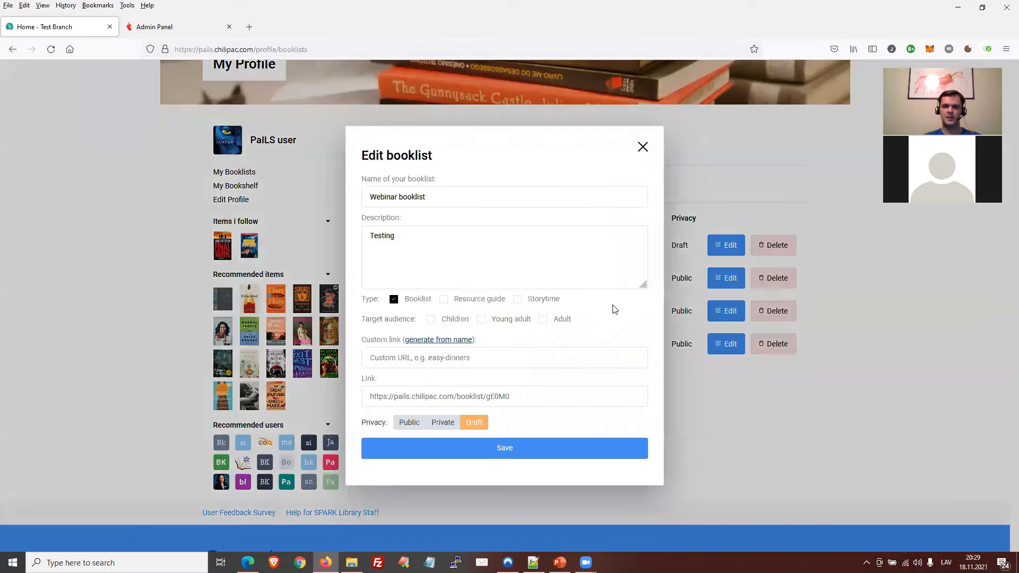
click(643, 150)
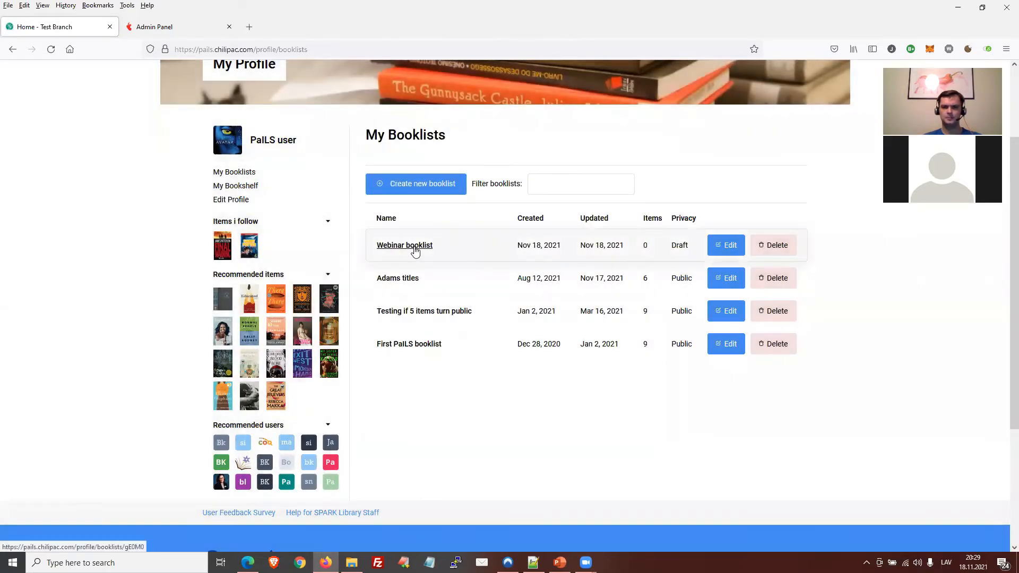
click(740, 250)
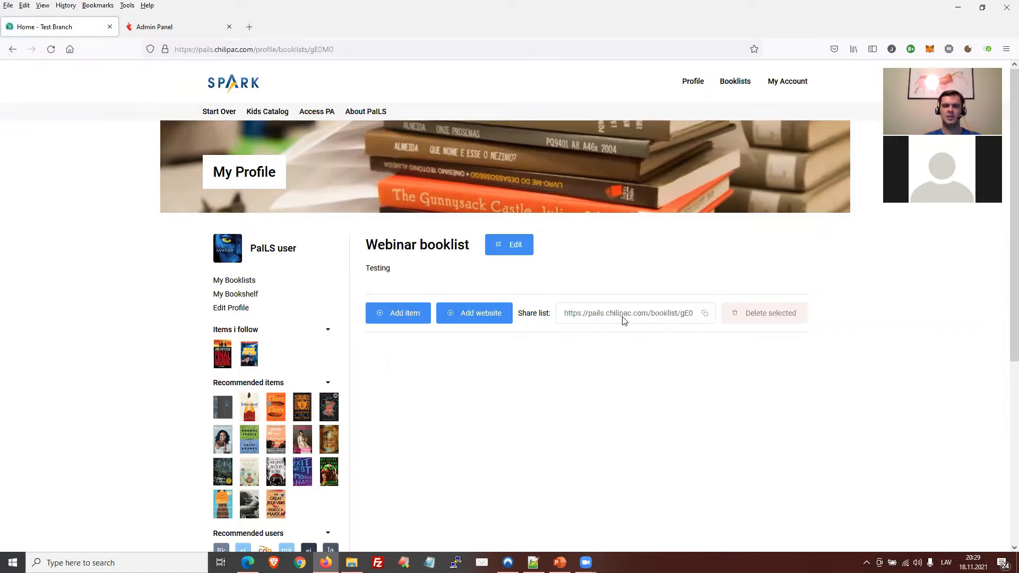
click(516, 245)
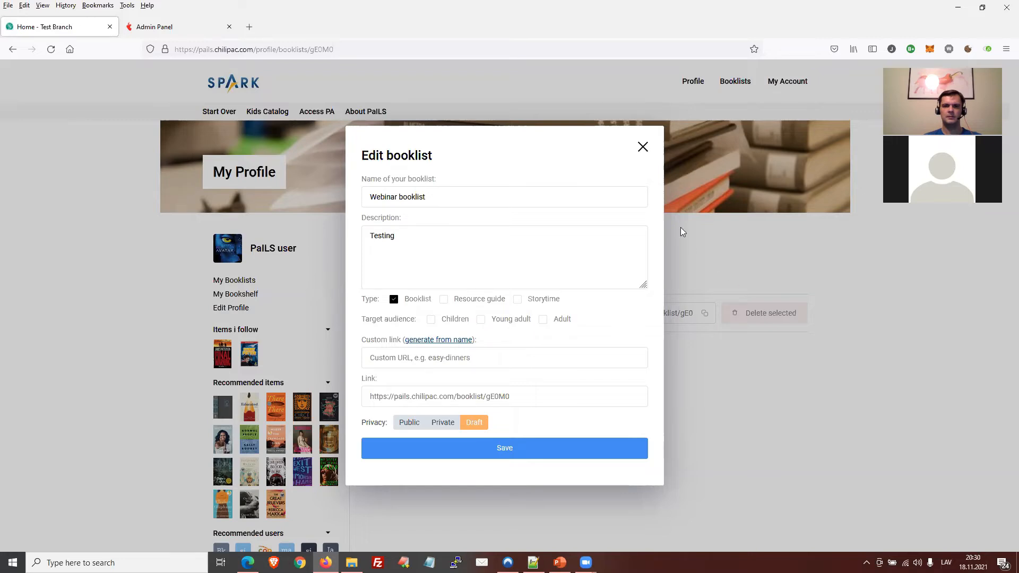
click(642, 147)
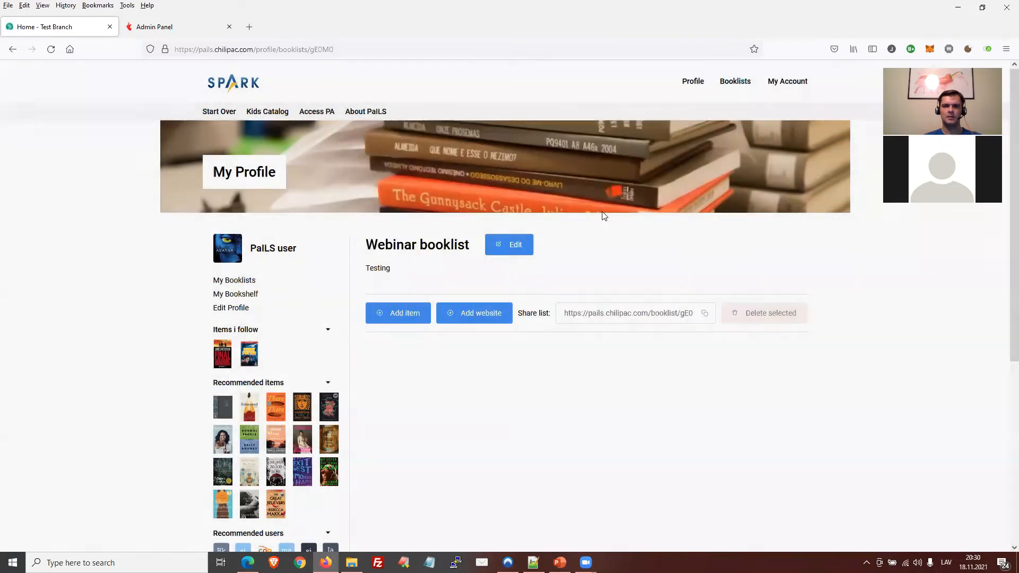
Step: View the profile's personal information and privacy settings, and return to the Webinar booklist
click(240, 315)
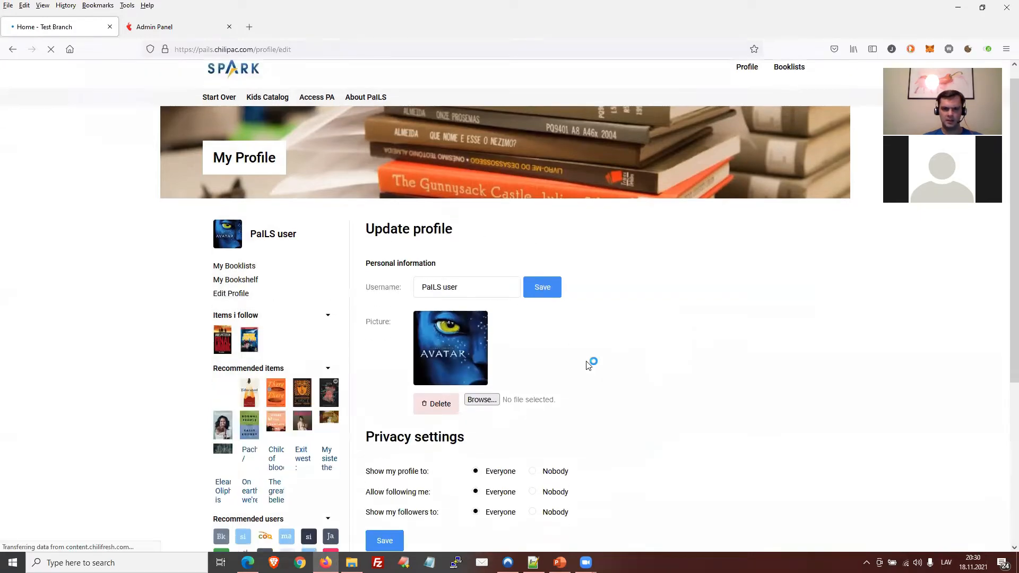
scroll(589, 365, down, 3)
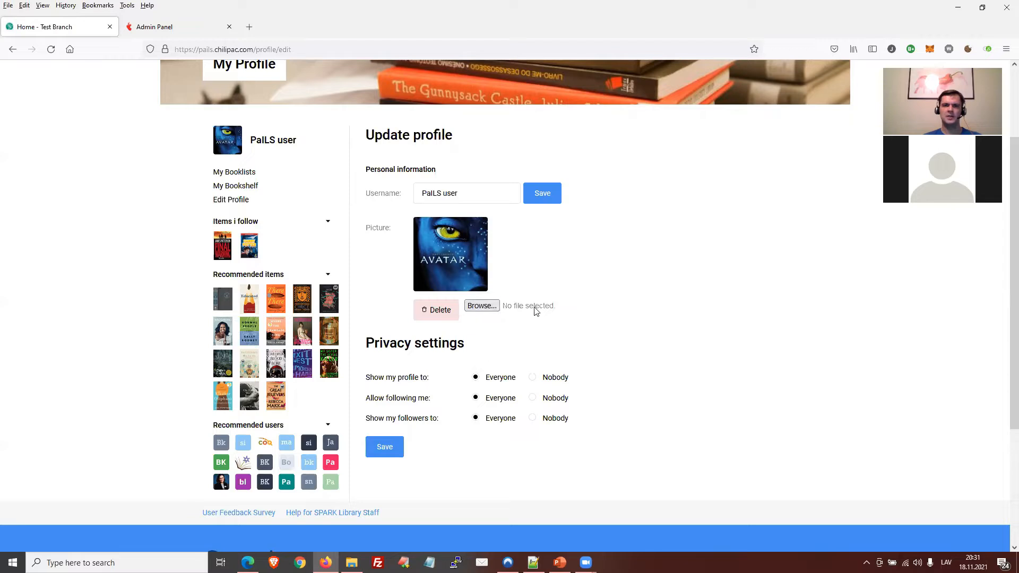
click(12, 49)
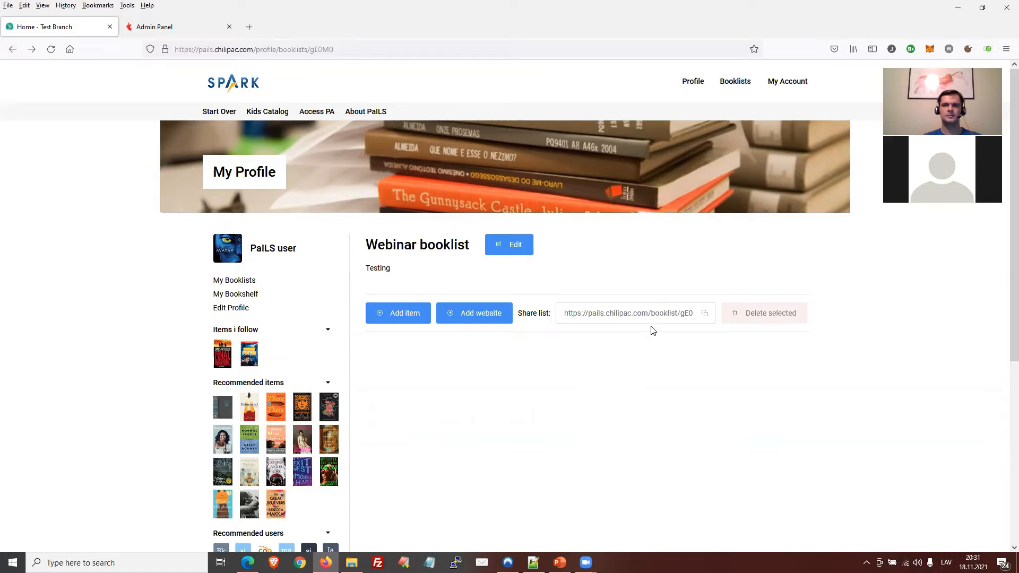
Step: Search for "james patterson" among the items that can be added to the Webinar booklist
scroll(665, 382, down, 2)
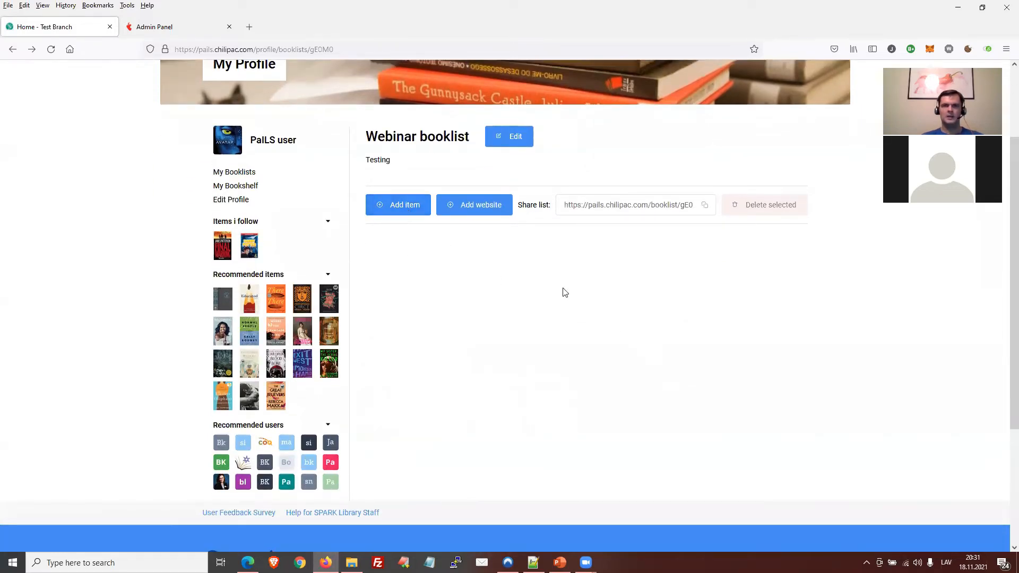
click(413, 219)
click(489, 311)
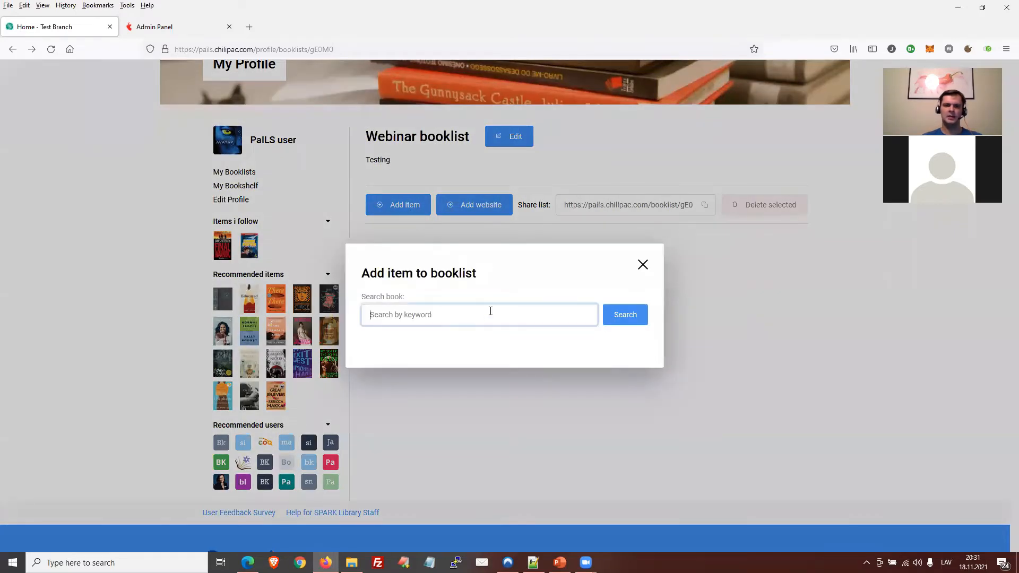
text(james patterson)
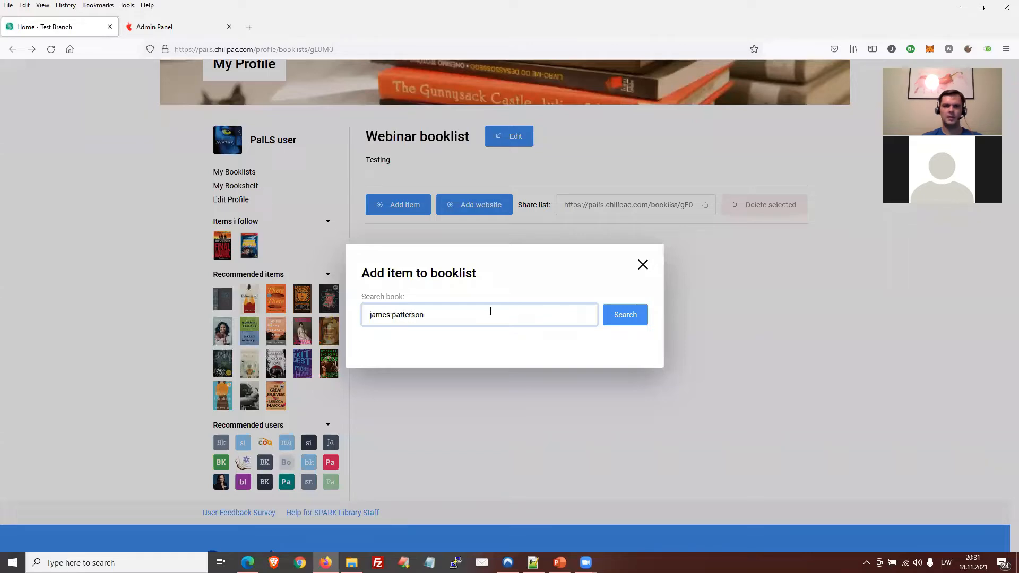
key(Return)
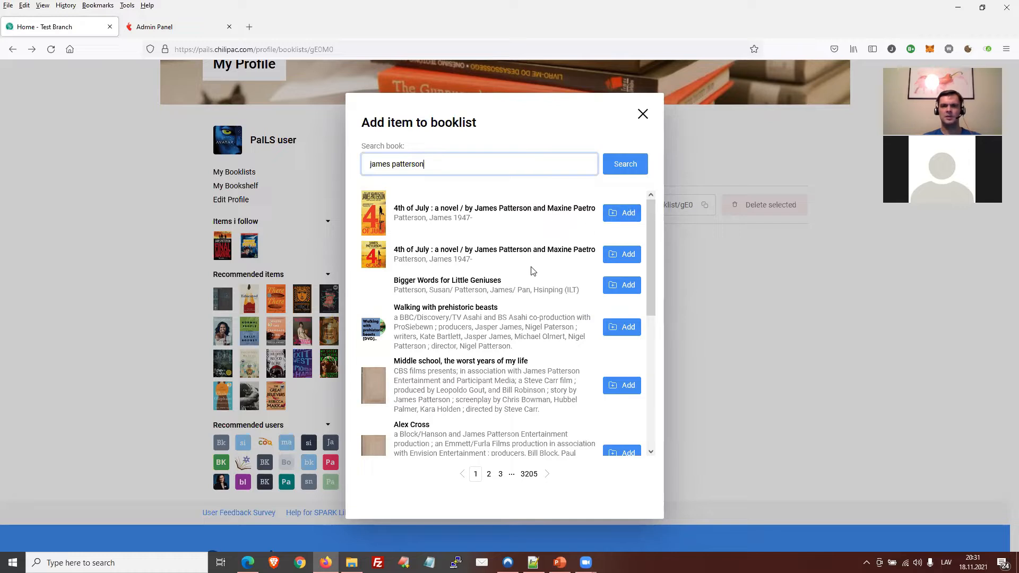
Step: Add both 4th of July editions, Walking with prehistoric beasts, Bigger Words for Little Geniuses, and Middle school, the worst years of my life to the booklist
click(620, 213)
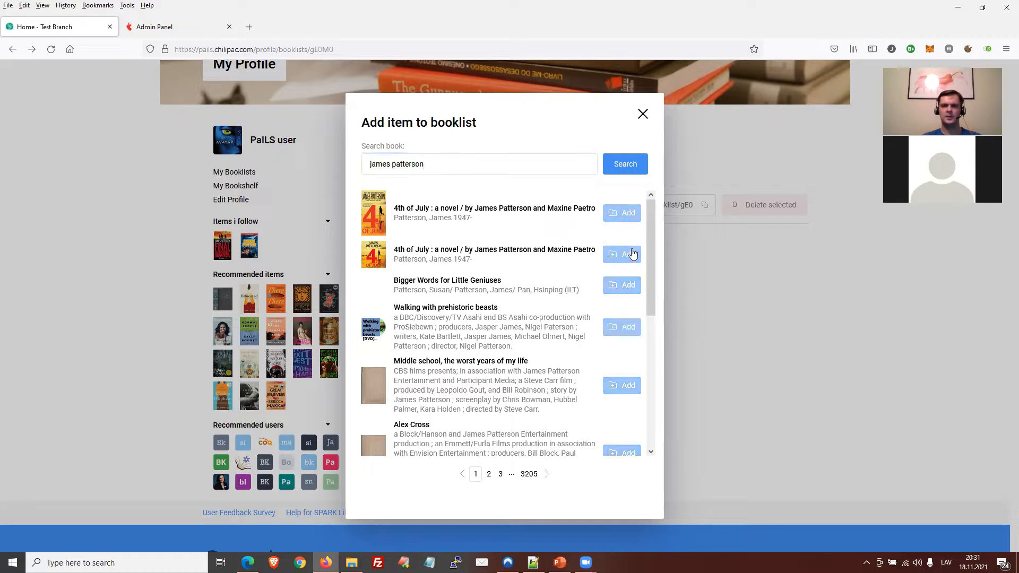
click(628, 258)
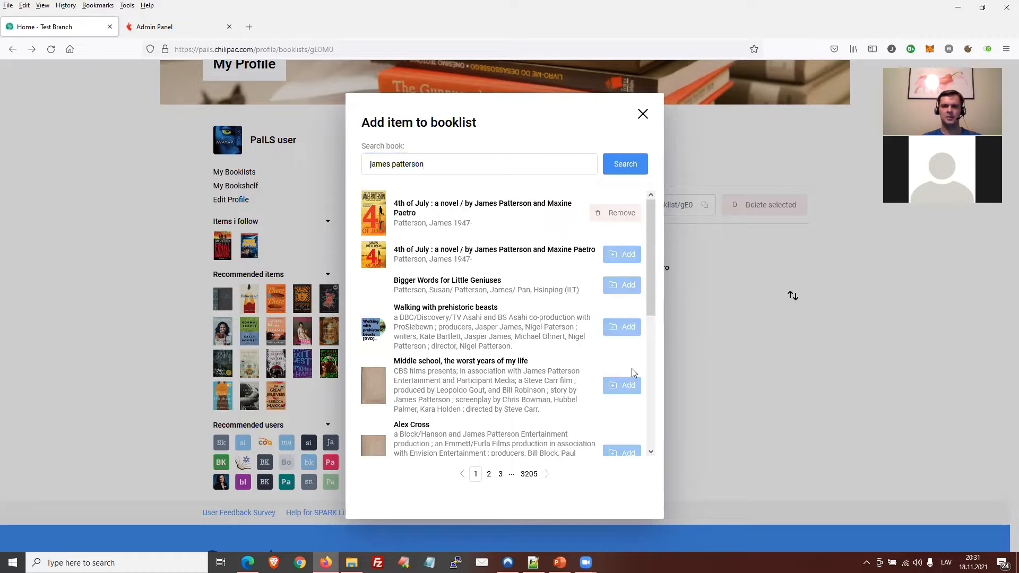
click(613, 332)
click(625, 294)
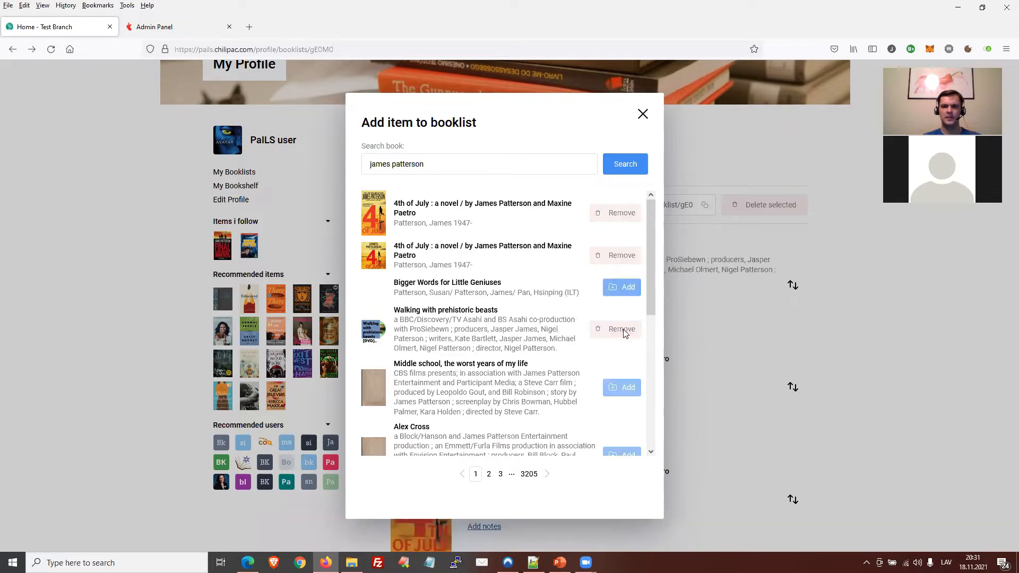
click(626, 388)
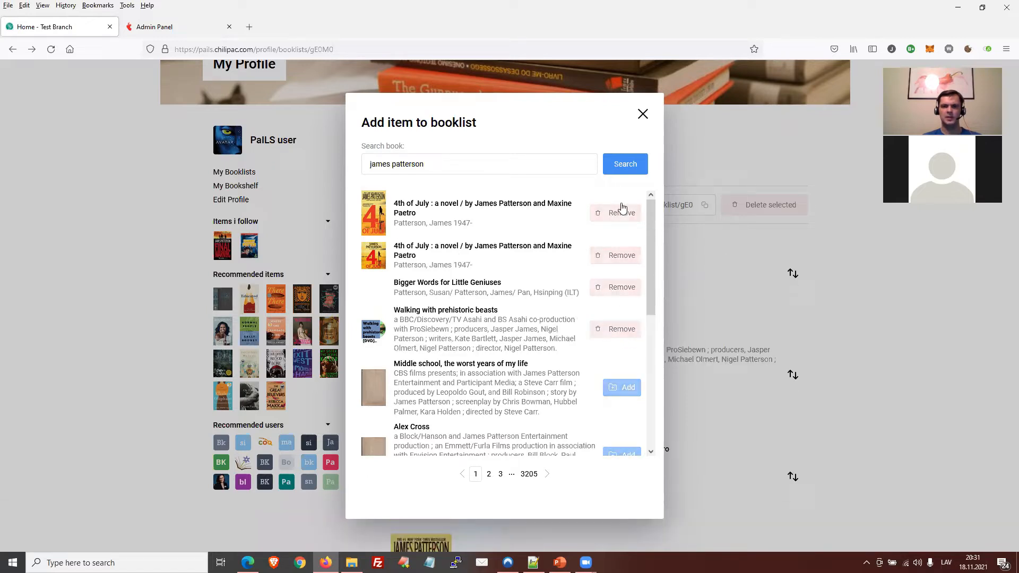
click(643, 115)
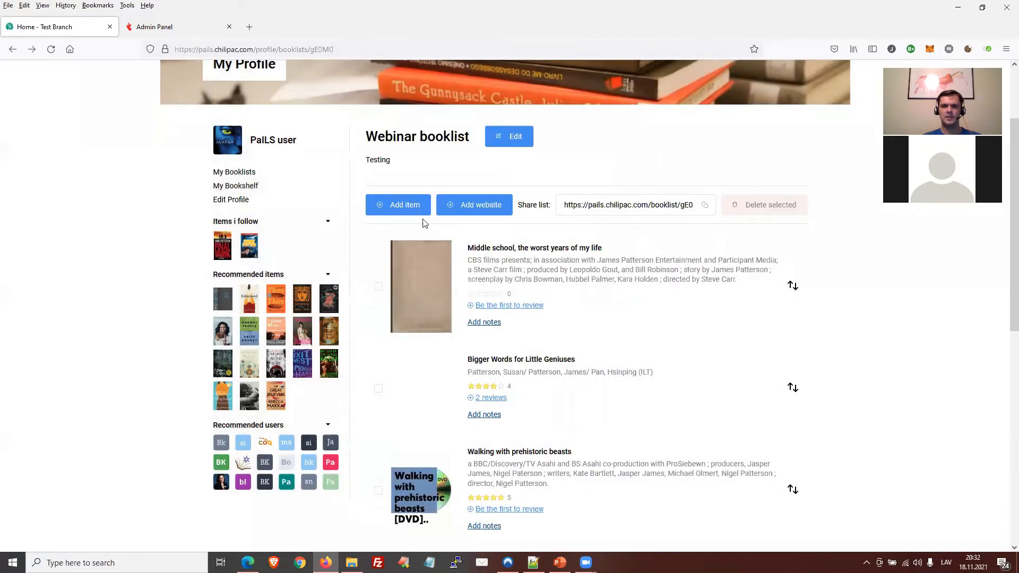
scroll(572, 264, down, 2)
scroll(572, 264, down, 4)
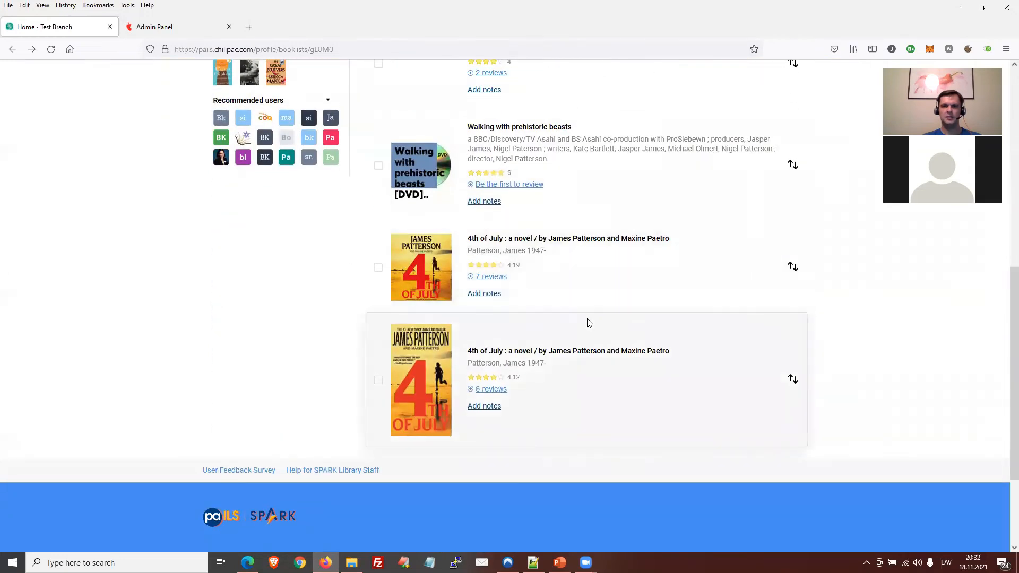
scroll(587, 320, up, 4)
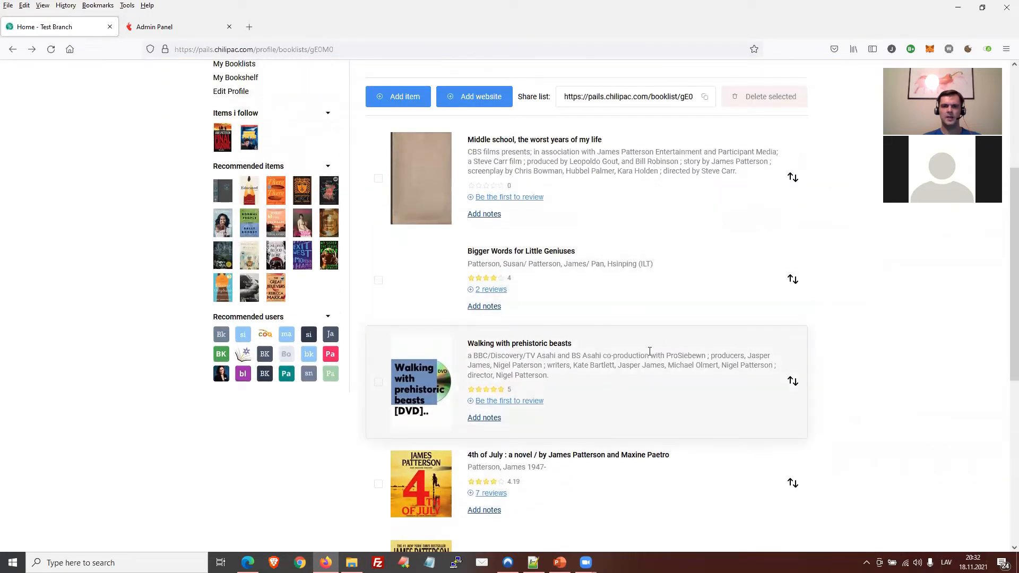
scroll(610, 334, up, 2)
click(471, 210)
click(448, 287)
text(G)
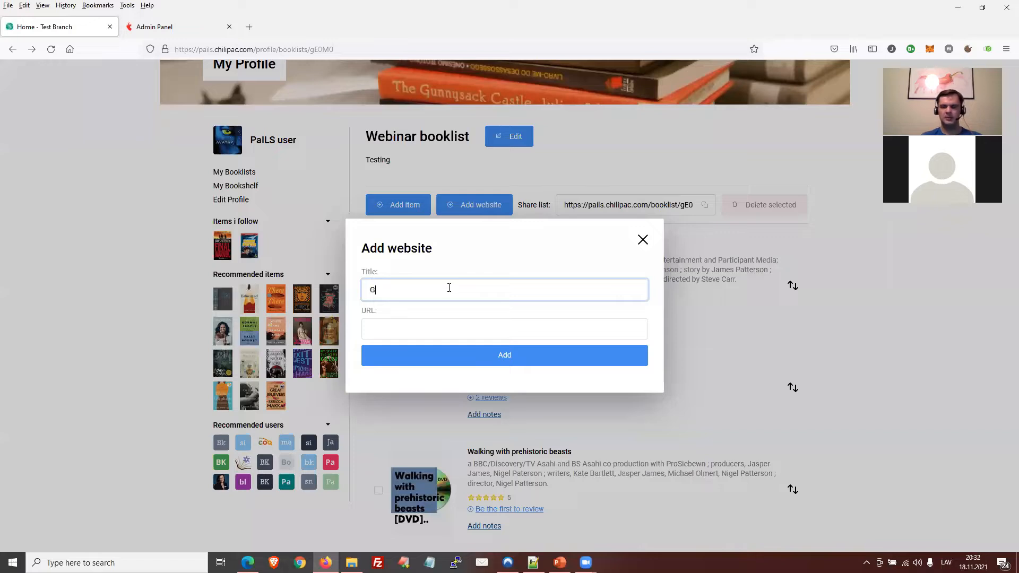
text(oogle)
key(Tab)
text(https)
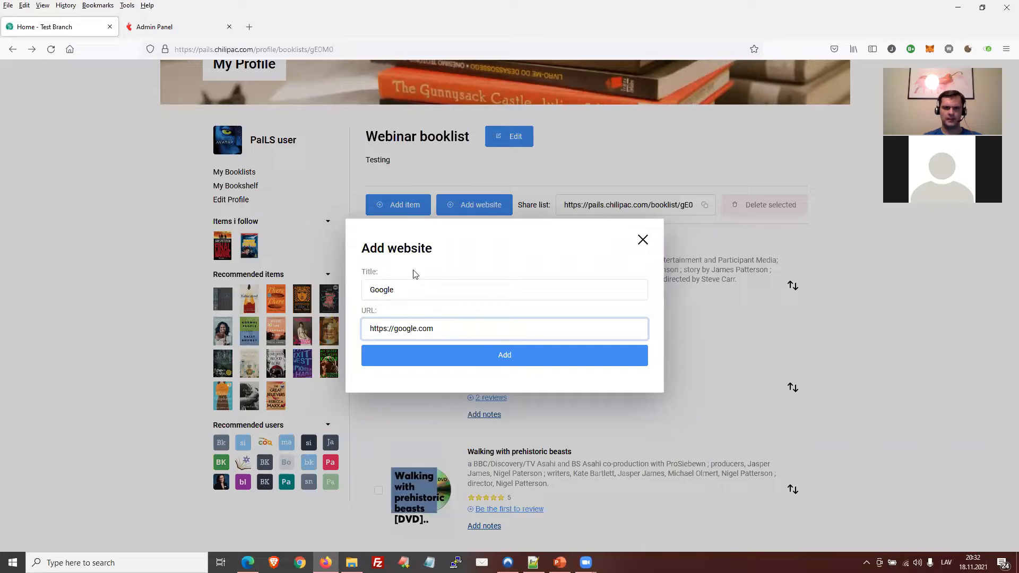
click(461, 362)
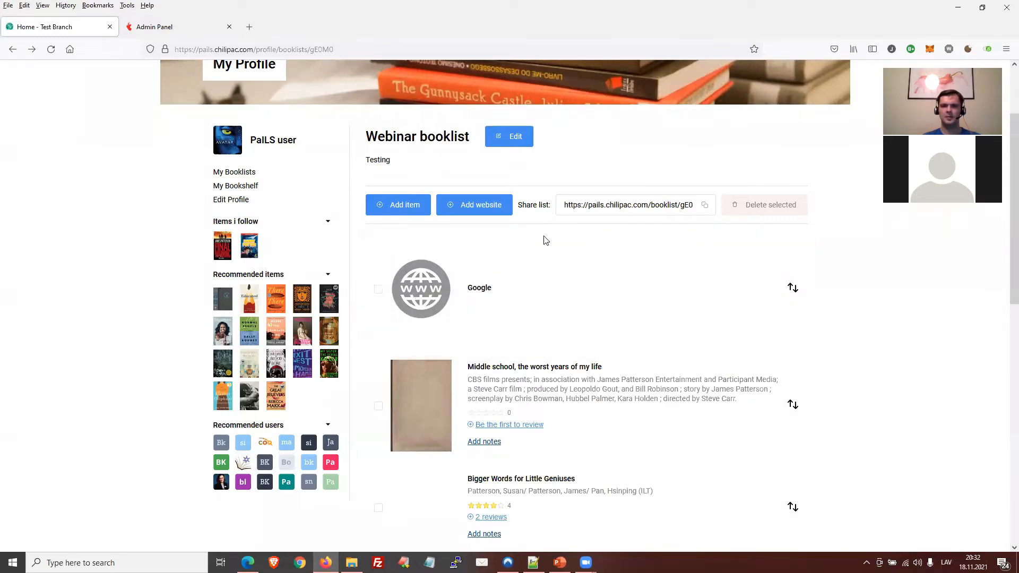
Step: Look over the website entry, the titles and their reordering handles in the Webinar booklist
scroll(577, 275, down, 1)
scroll(578, 275, up, 2)
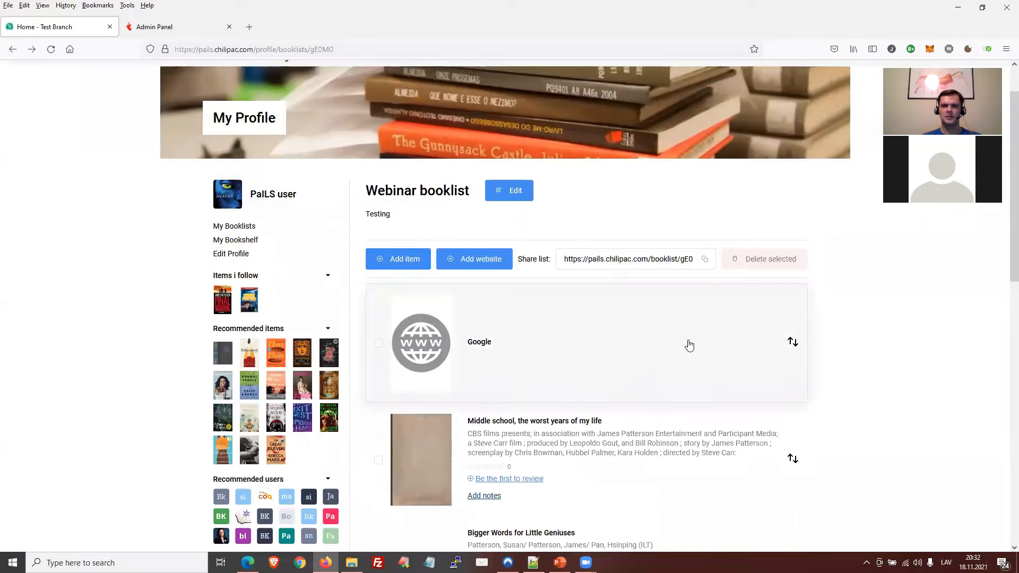
scroll(687, 345, down, 3)
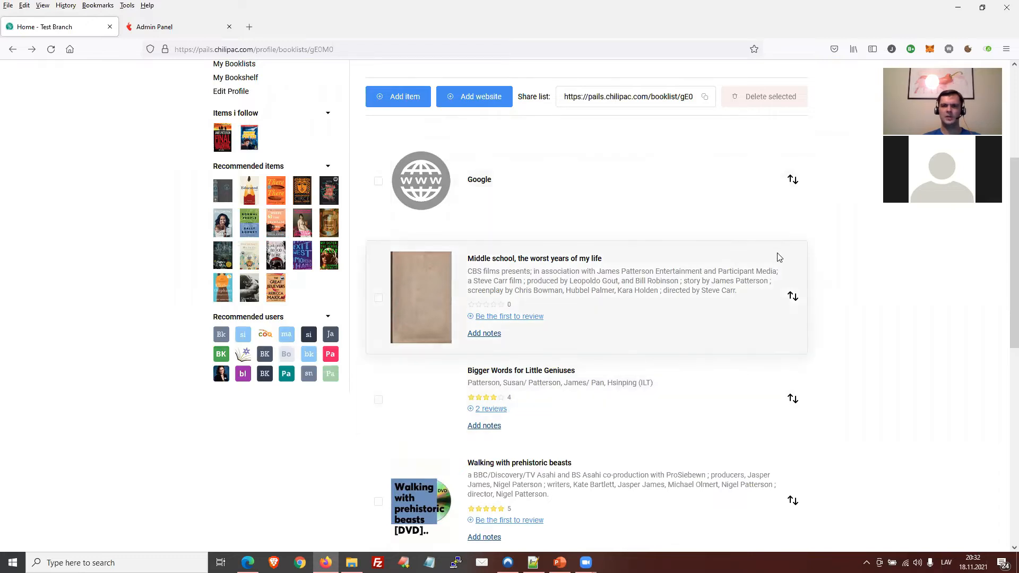
scroll(507, 229, up, 3)
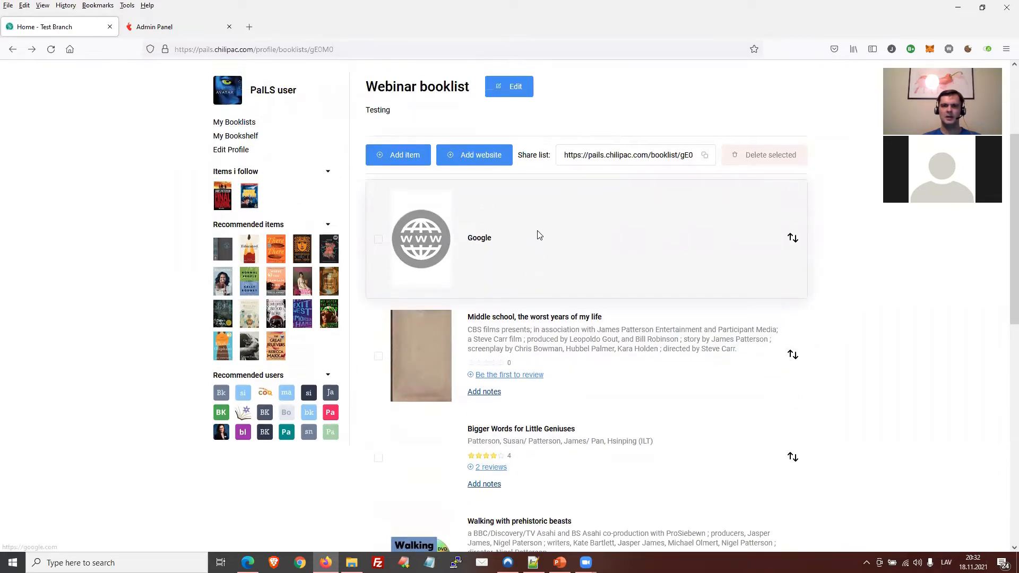
scroll(541, 237, down, 1)
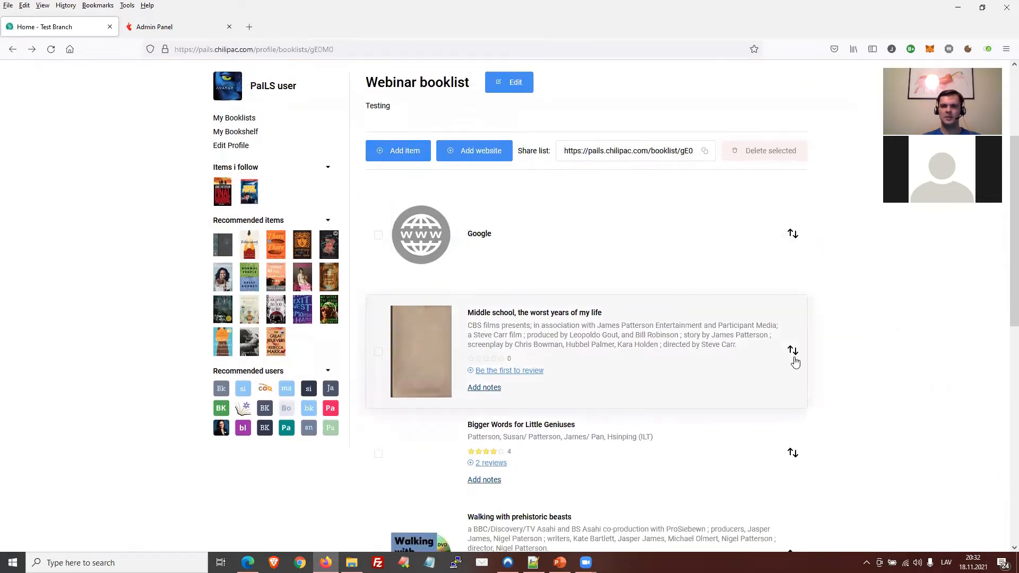
Step: Move the 4th of July edition at the end of the Webinar booklist to the first place in the list
scroll(795, 366, down, 4)
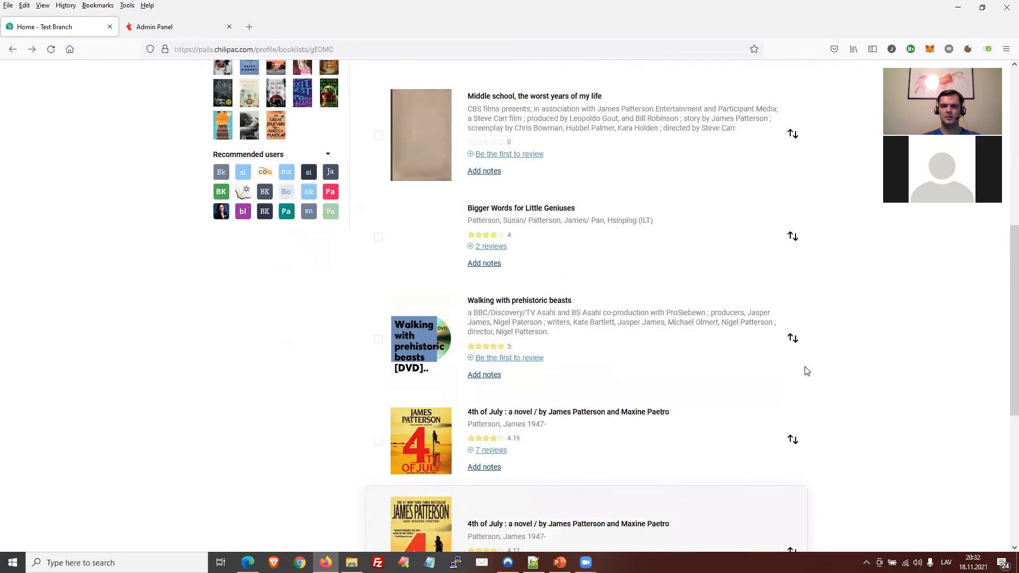
scroll(805, 368, up, 3)
scroll(795, 411, down, 4)
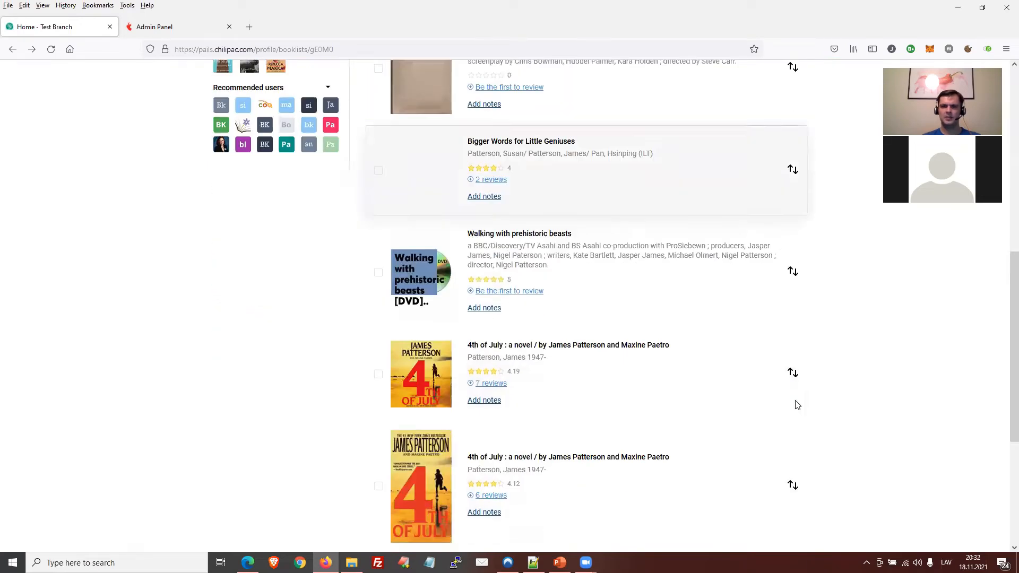
scroll(797, 404, down, 2)
drag(793, 393, 796, 291)
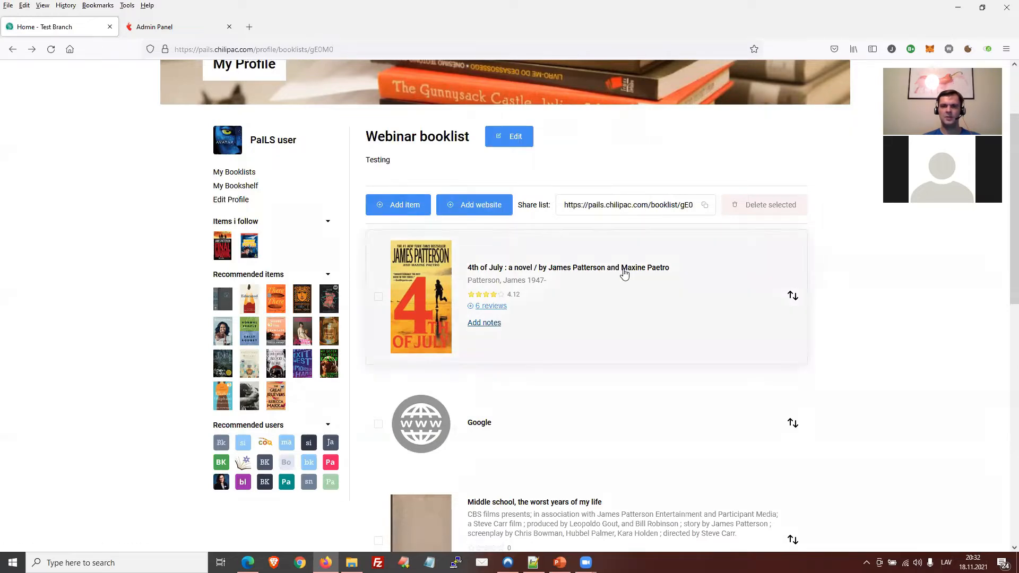
Step: Add the note "Additional information" to the first 4th of July entry in the booklist
click(487, 323)
click(532, 300)
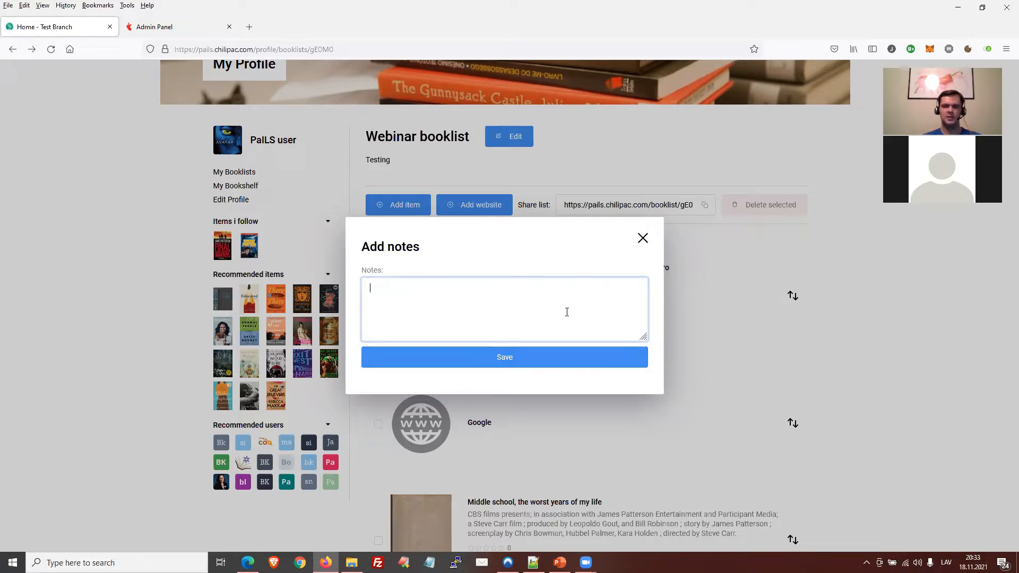
text(Addional information)
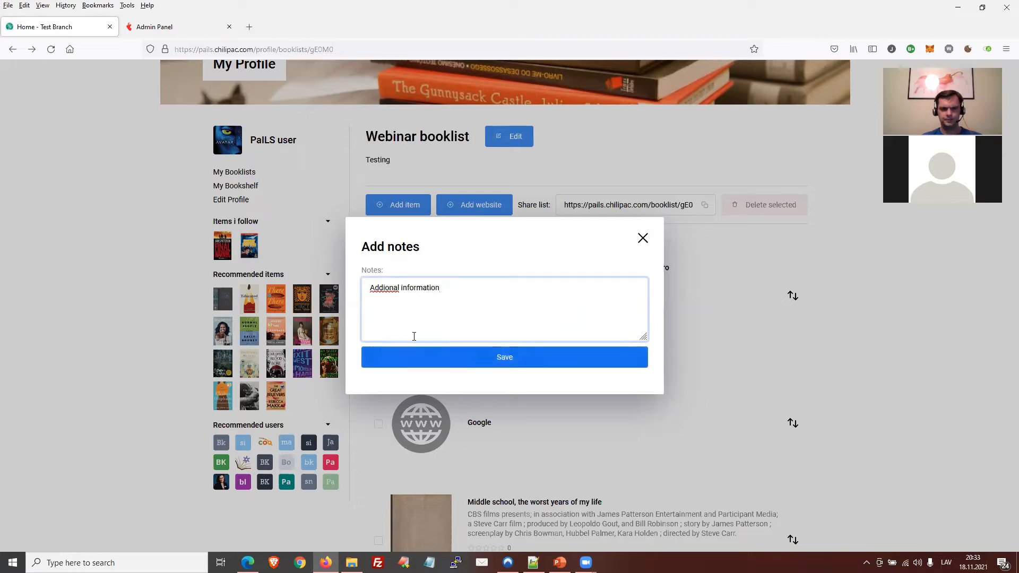
key(ctrl+Left)
key(Left)
key(BackSpace)
key(BackSpace)
key(BackSpace)
key(BackSpace)
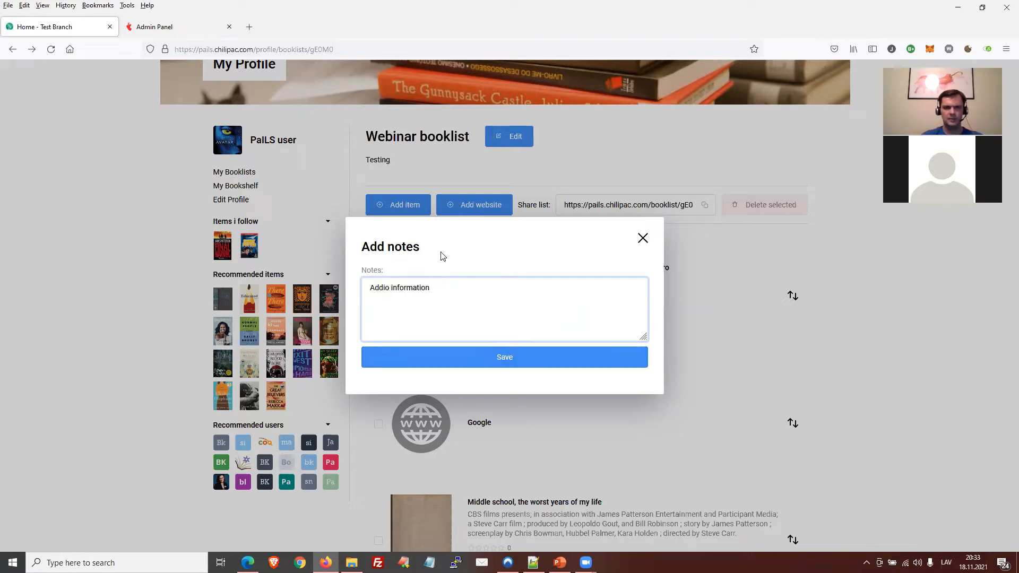
text(tional)
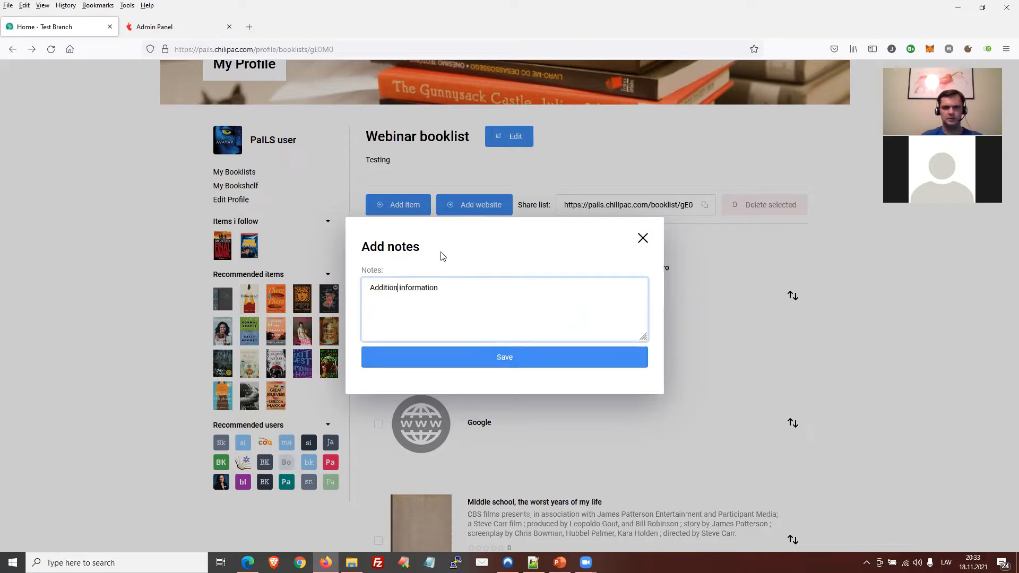
click(512, 360)
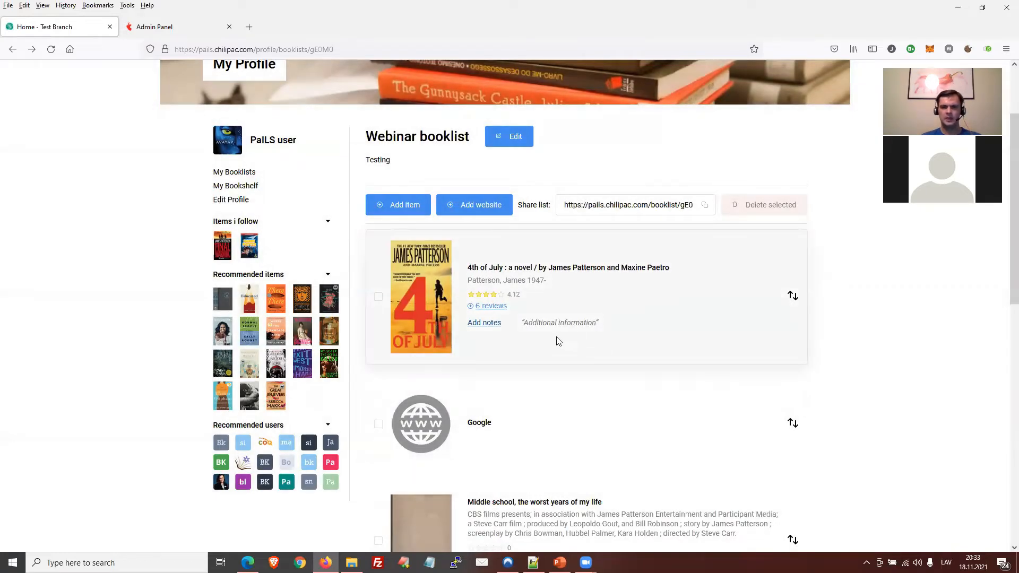
drag(514, 329, 572, 325)
click(639, 329)
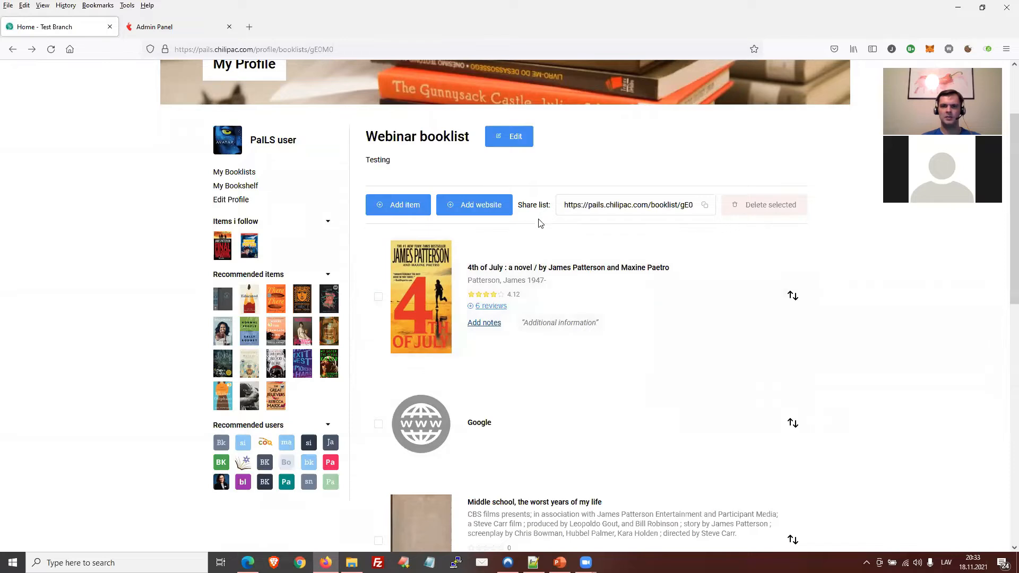
Step: View the Webinar booklist's edit form without changing it, and open the booklist's share link in a new tab
click(512, 137)
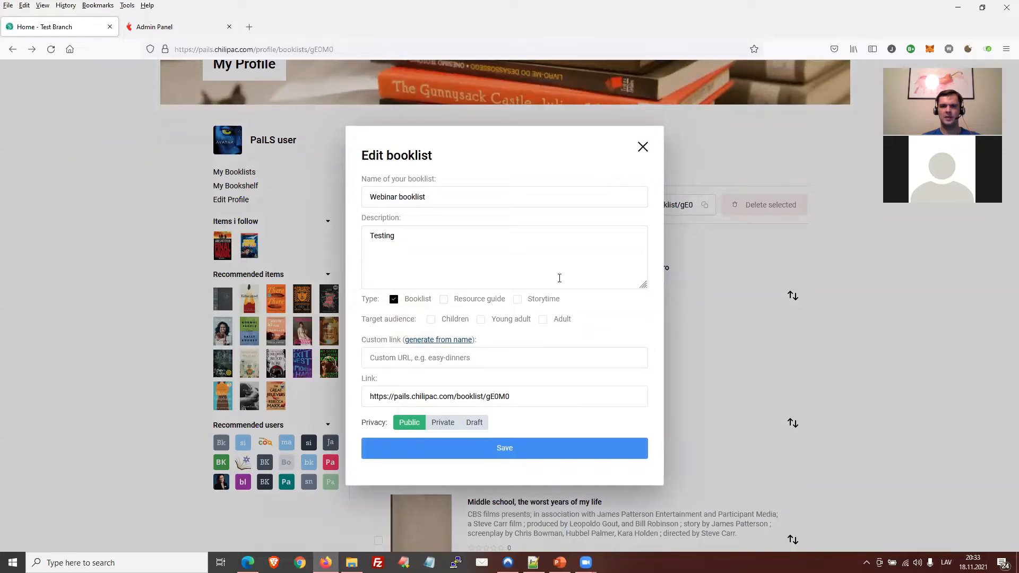
click(643, 148)
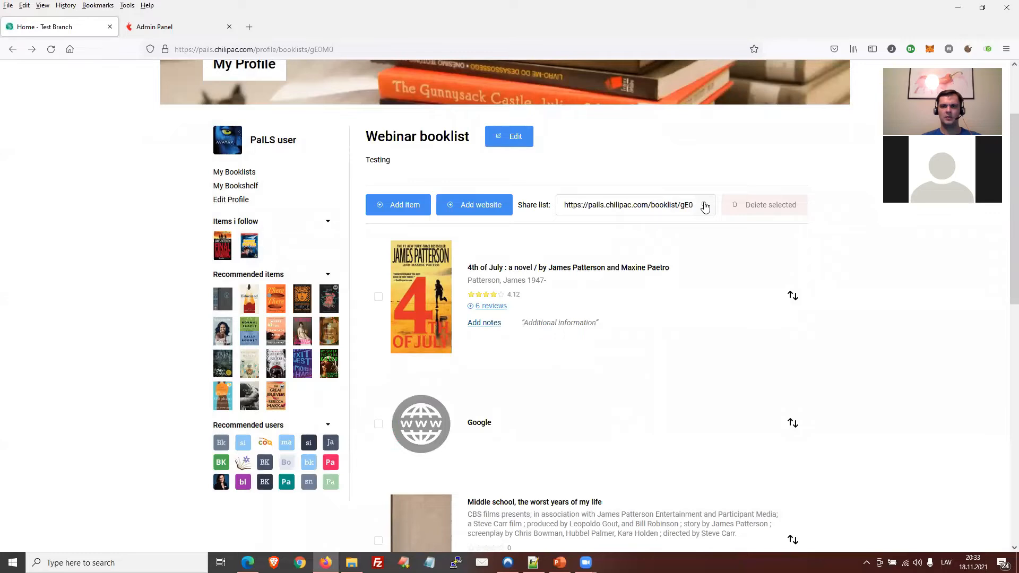
click(249, 27)
text(https://pails.chilipac.com/booklist/gE0M0)
key(Return)
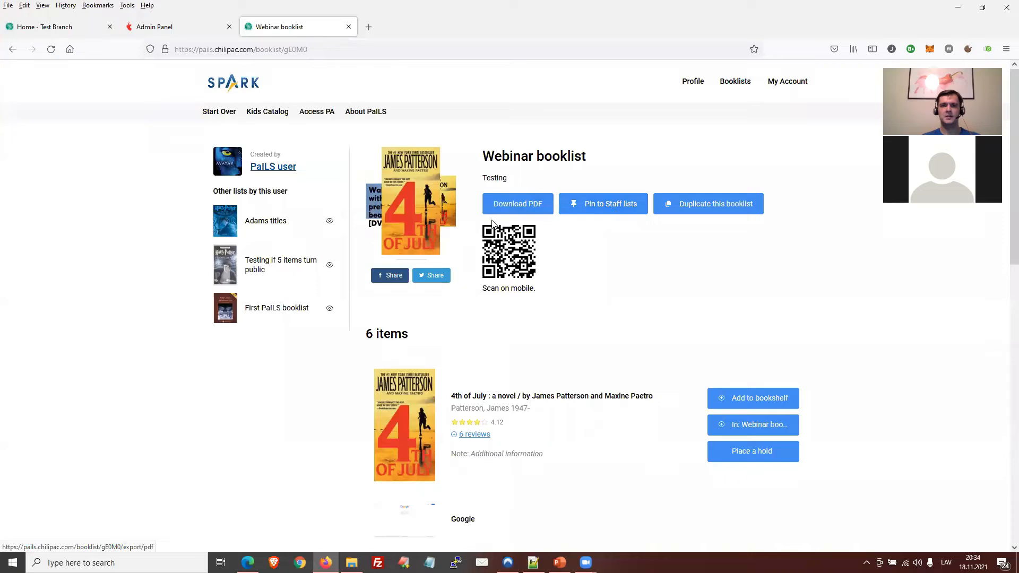
Step: Download the Webinar booklist as a PDF, open it with Firefox and examine its layout
click(523, 208)
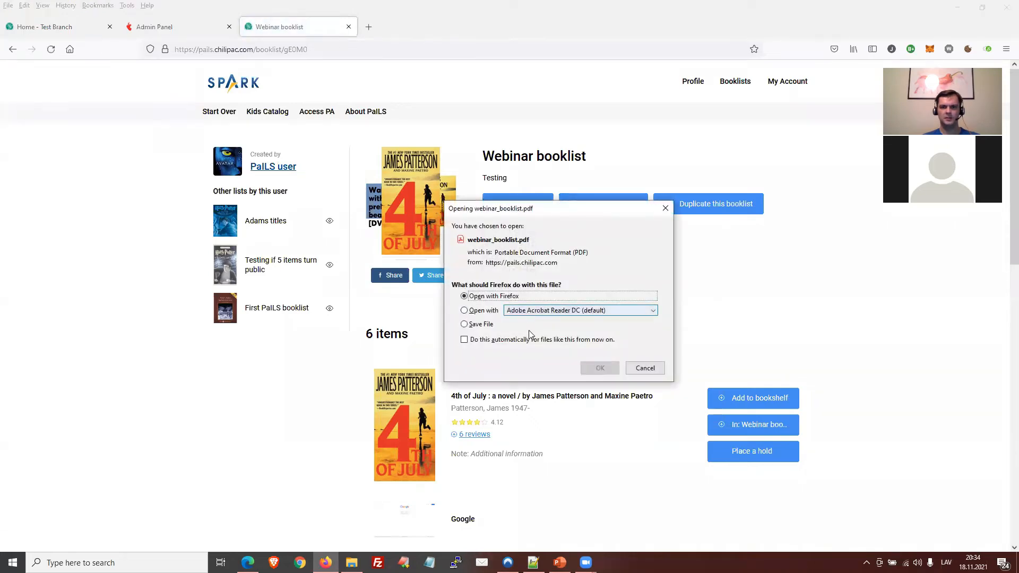
click(600, 368)
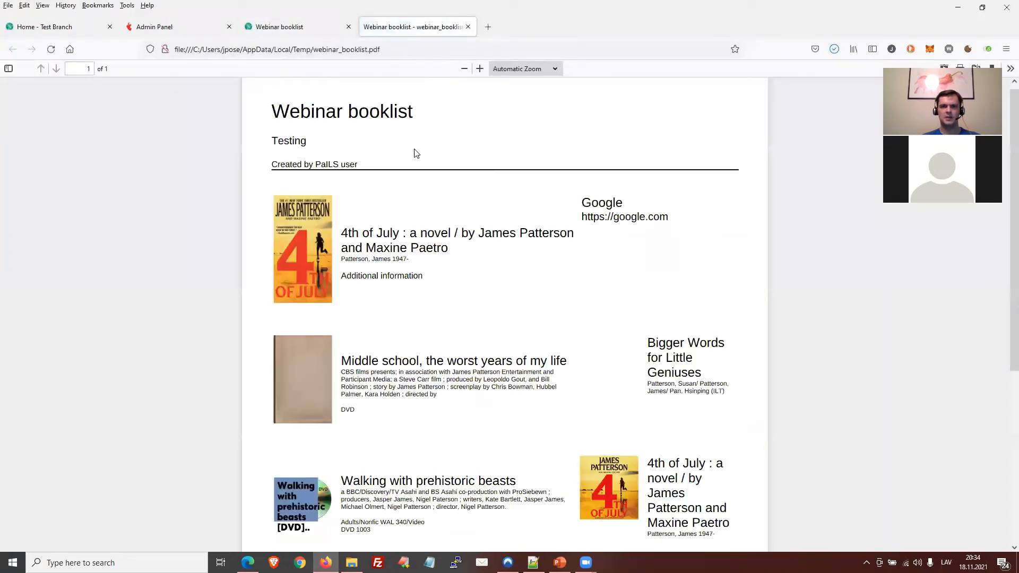
scroll(480, 182, down, 3)
scroll(479, 182, down, 3)
scroll(479, 182, up, 5)
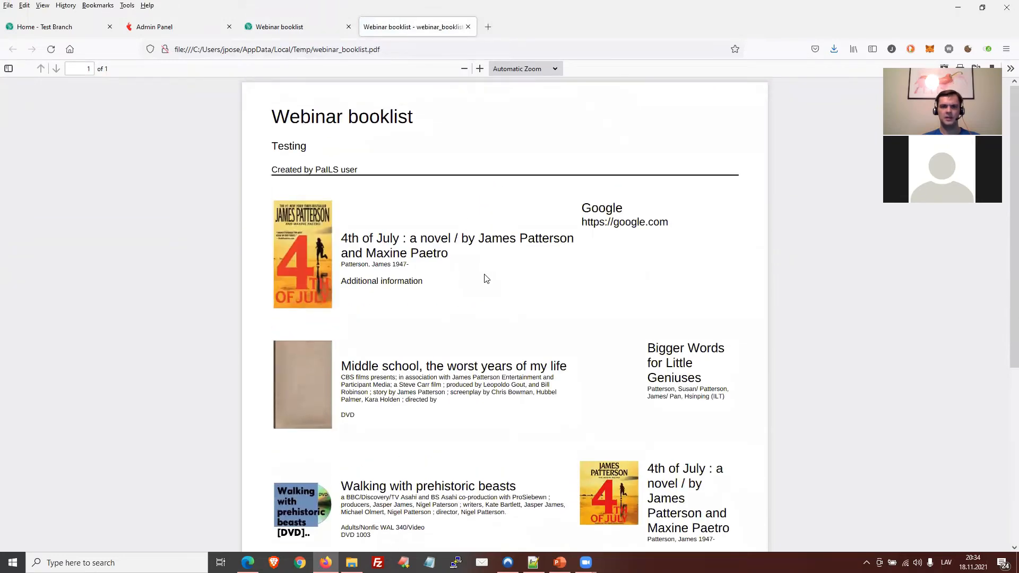
scroll(486, 278, down, 3)
drag(437, 131, 410, 139)
scroll(384, 195, down, 2)
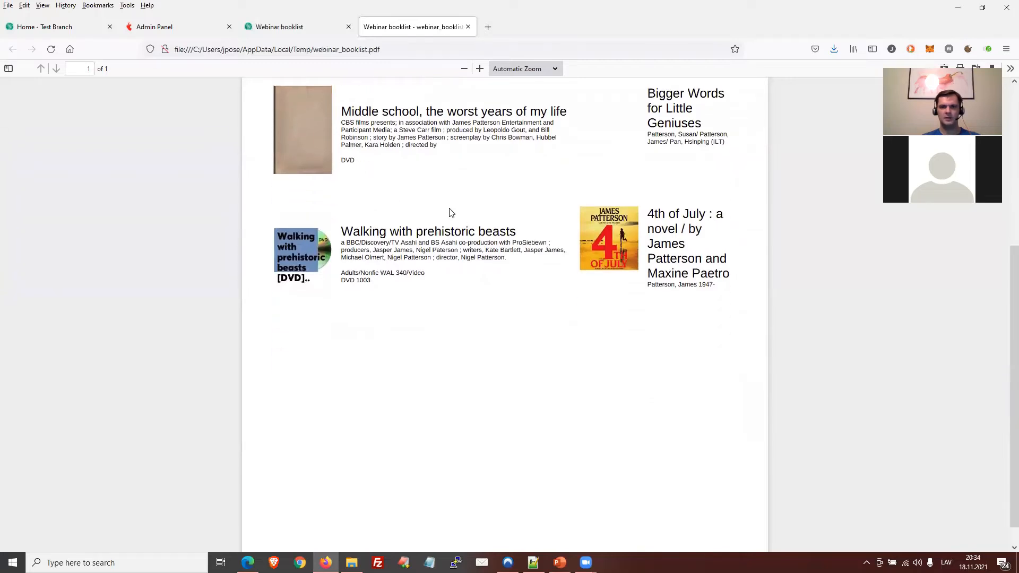
scroll(449, 213, up, 5)
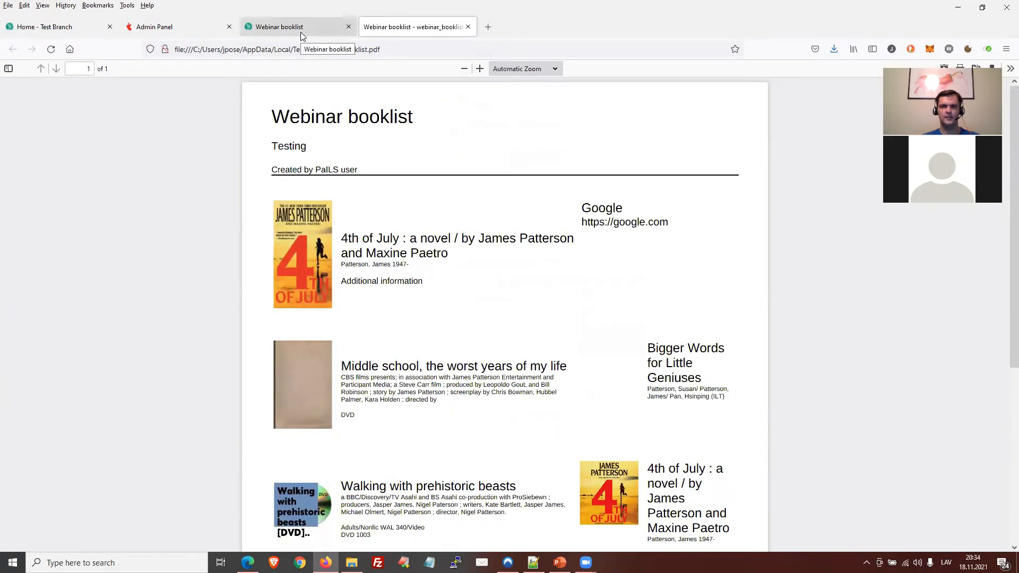
Step: Return to the public Webinar booklist page, open the catalog home page in the profile's tab and view both pages
click(301, 32)
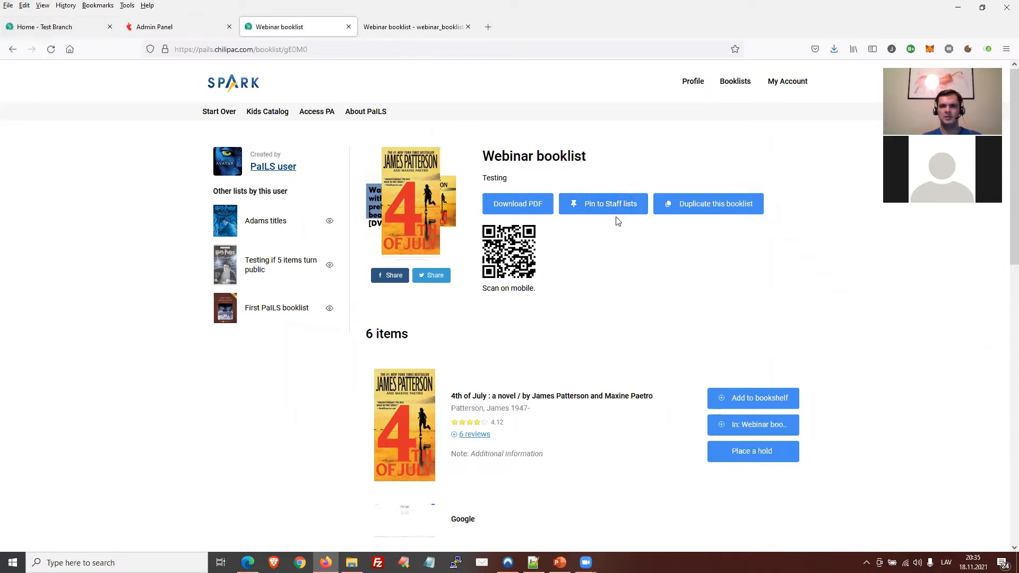
click(72, 27)
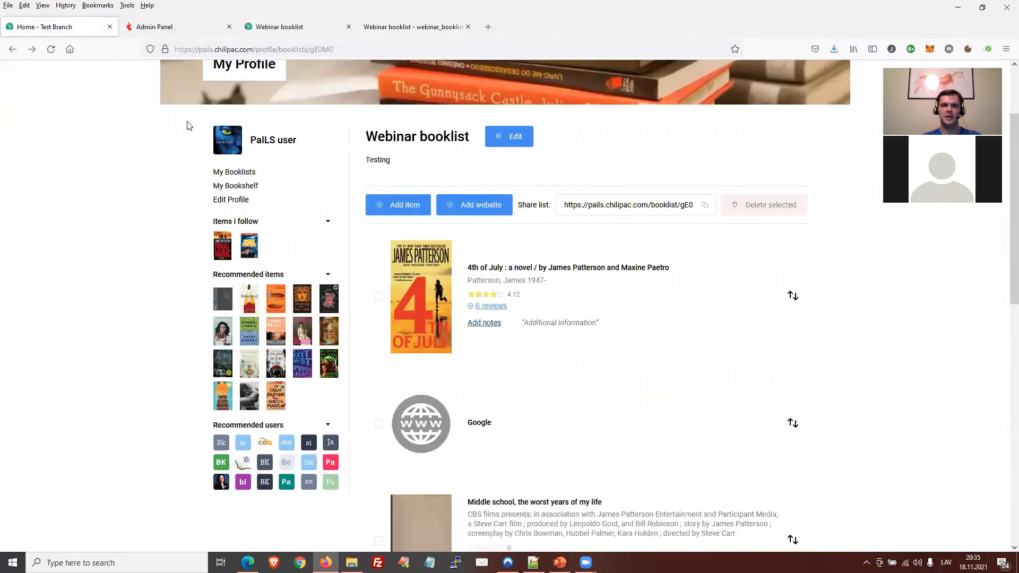
scroll(259, 138, up, 2)
click(245, 84)
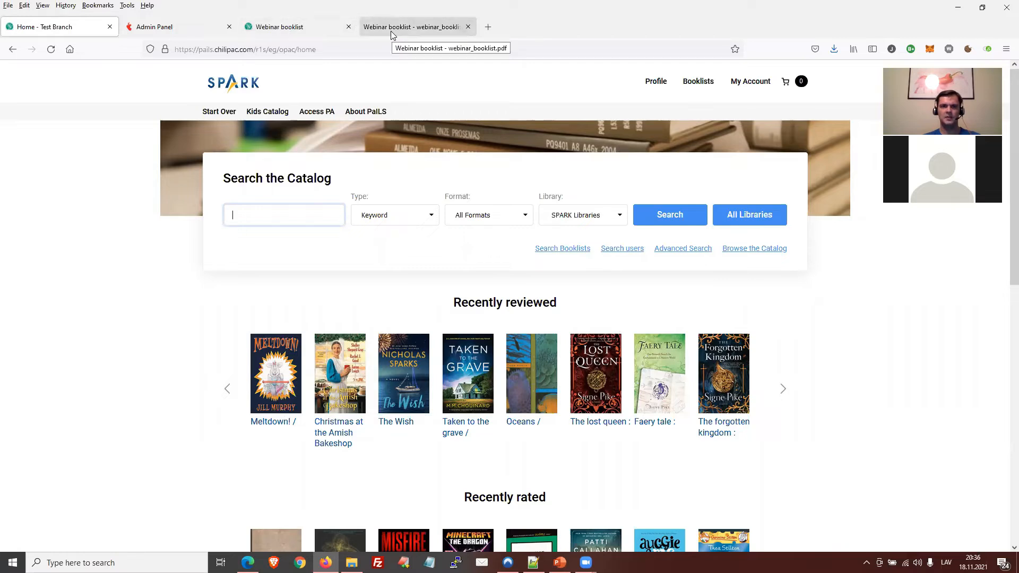
click(295, 30)
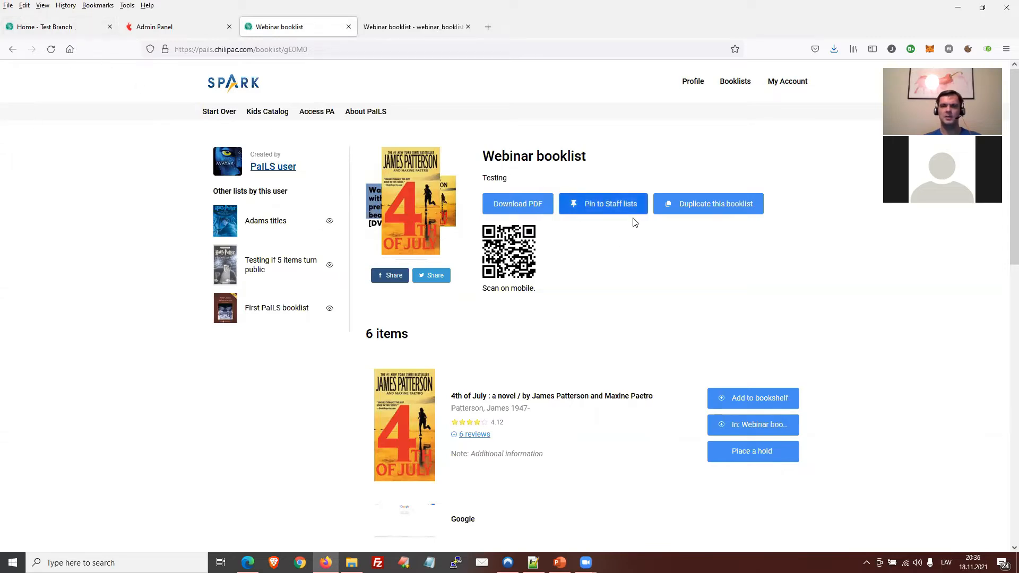
click(81, 28)
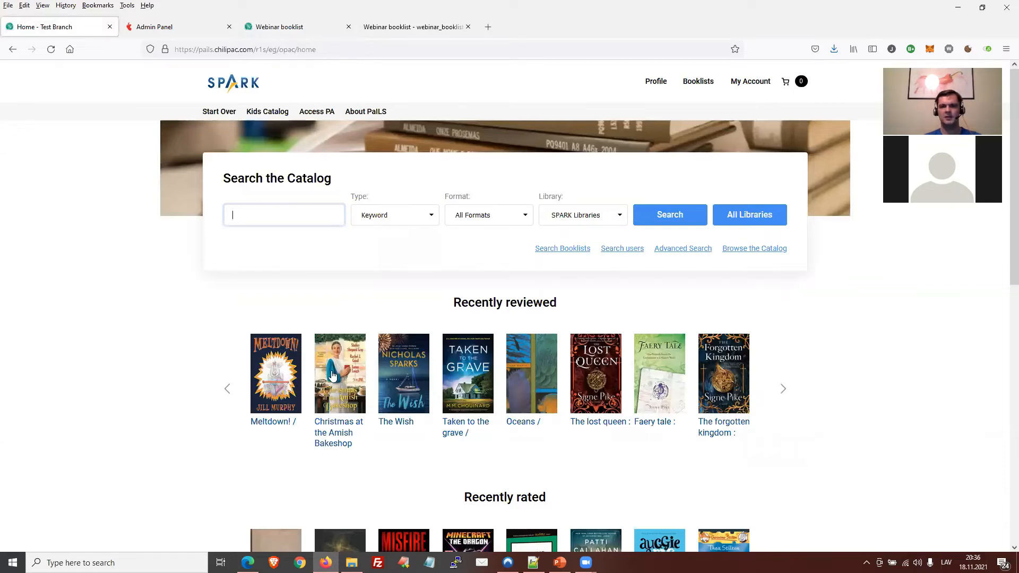
Step: View the form for duplicating the Webinar booklist, including its name field, and close it without making a copy
click(286, 30)
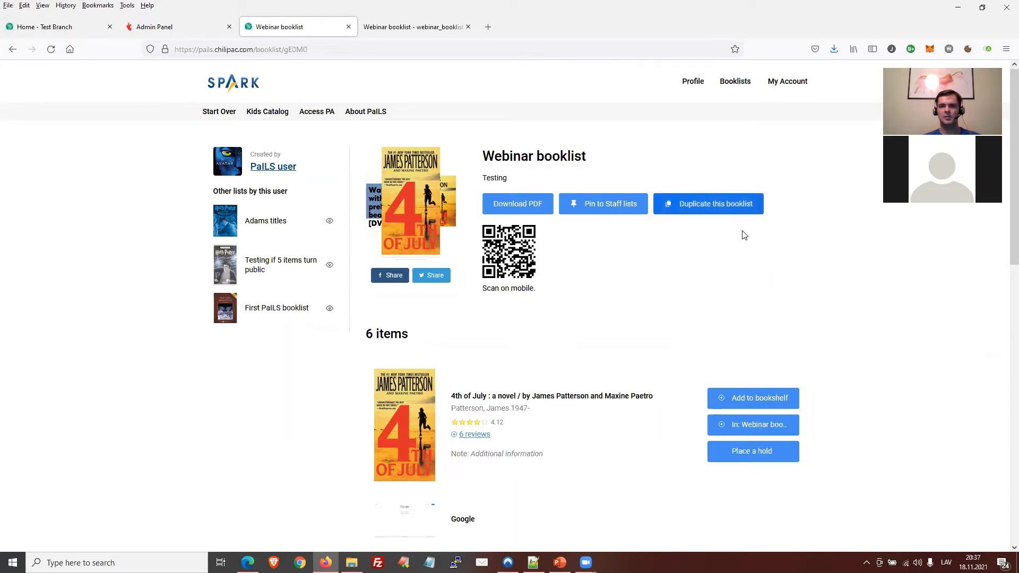
click(742, 214)
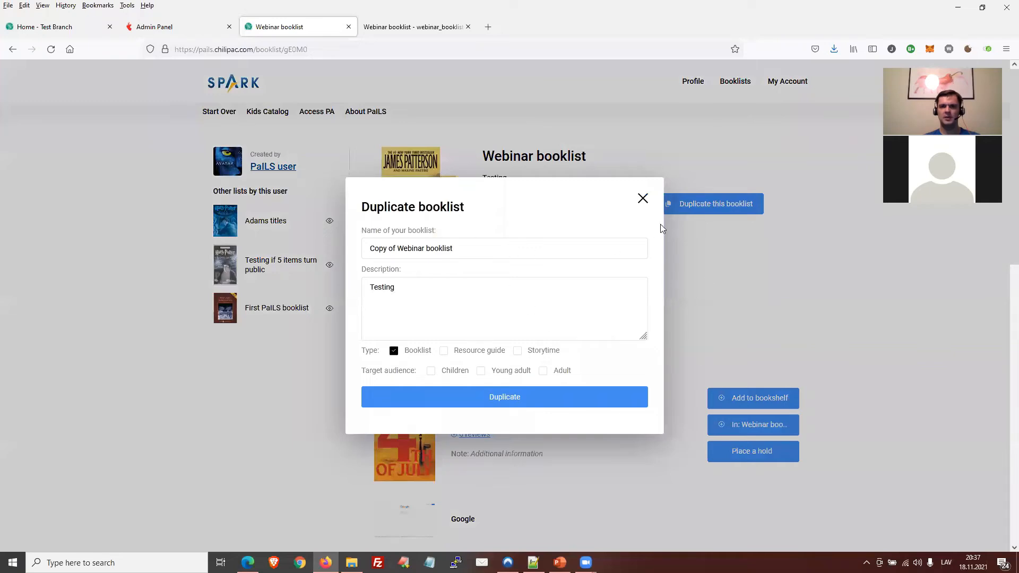
click(642, 198)
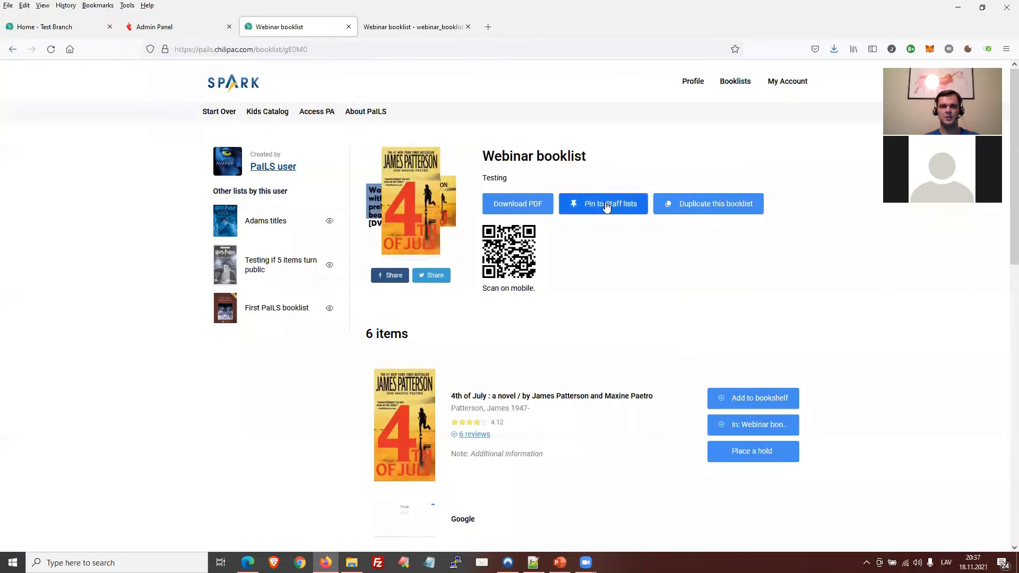
click(740, 212)
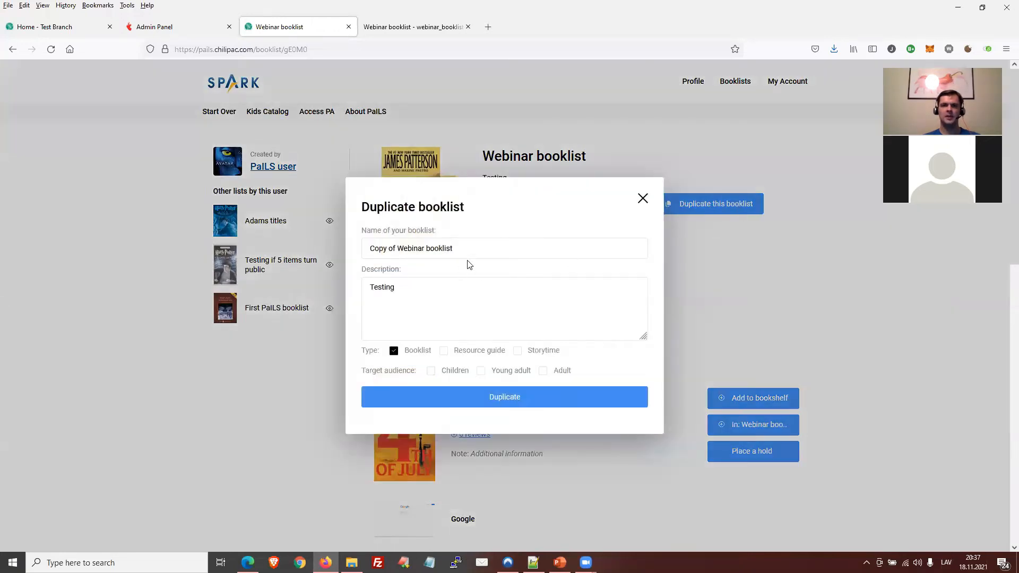
drag(486, 249, 346, 246)
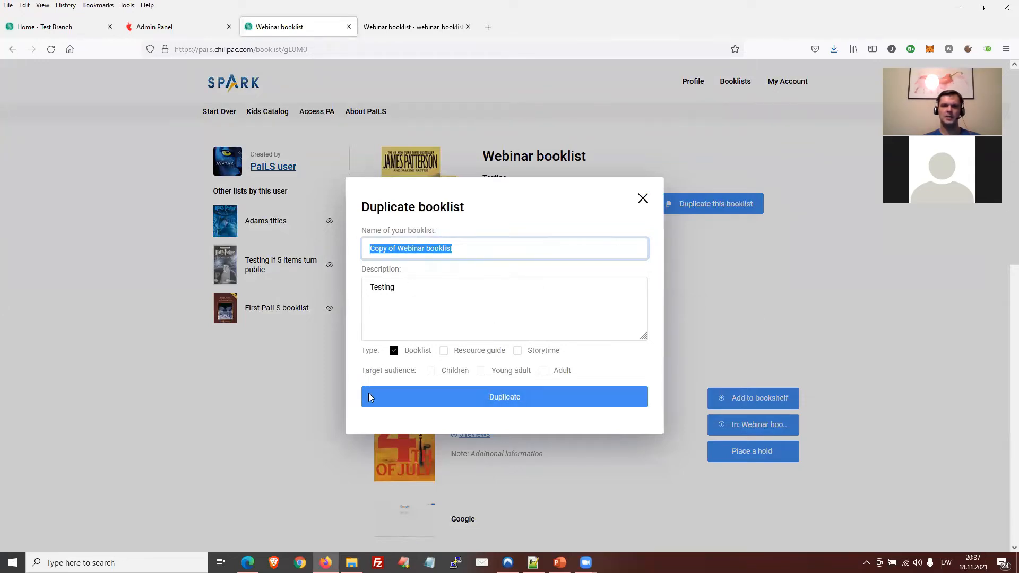
click(642, 199)
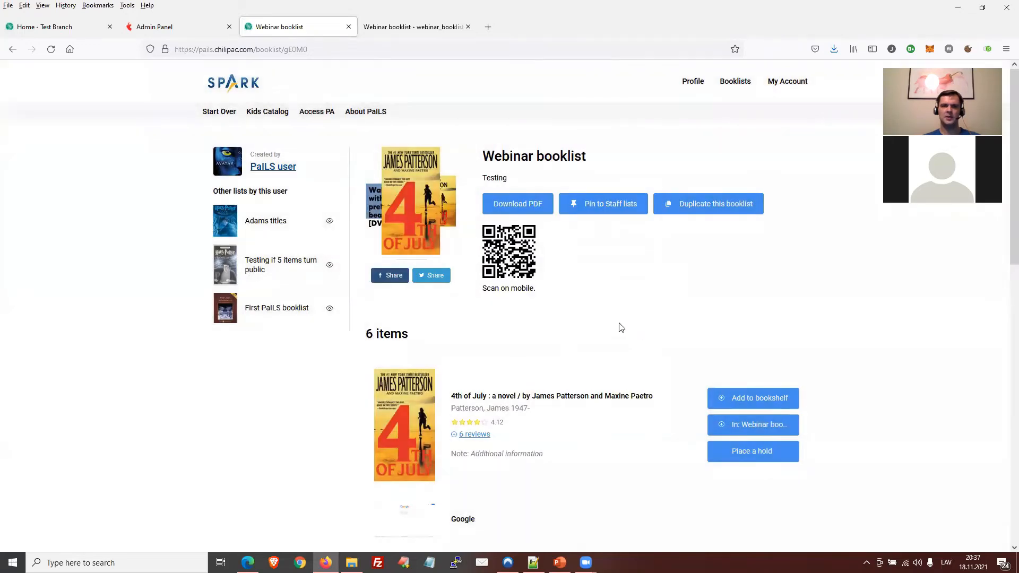
Step: Look over the public Webinar booklist page, its items and the bookshelf, booklist and hold options beside each title
scroll(725, 319, down, 2)
scroll(739, 318, up, 2)
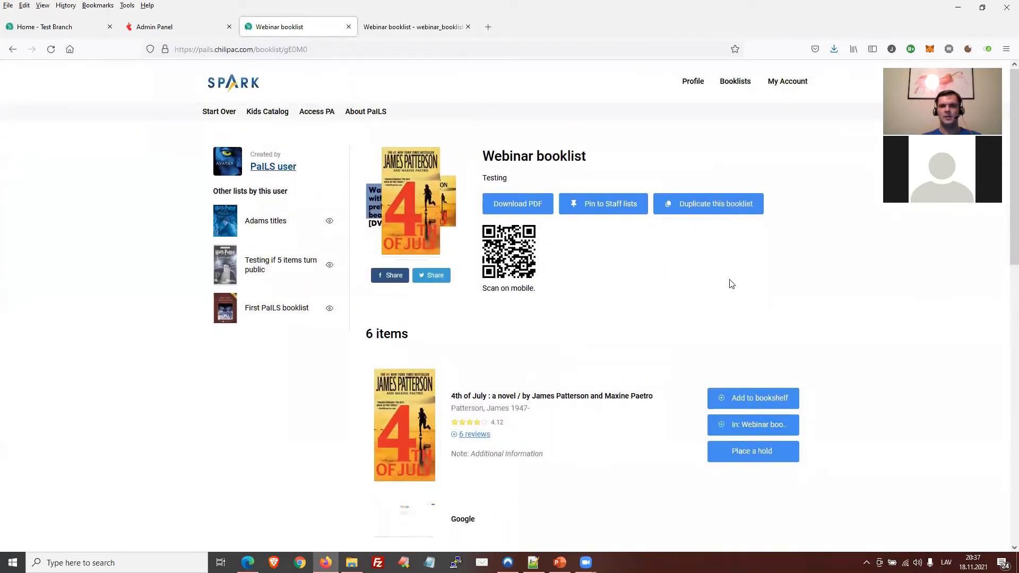
scroll(729, 284, down, 6)
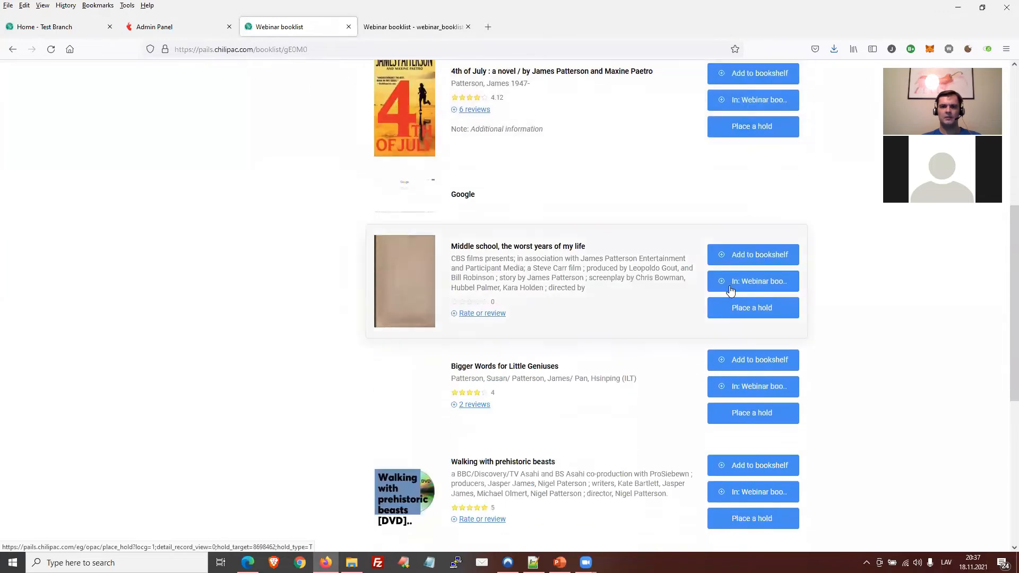
scroll(549, 269, up, 6)
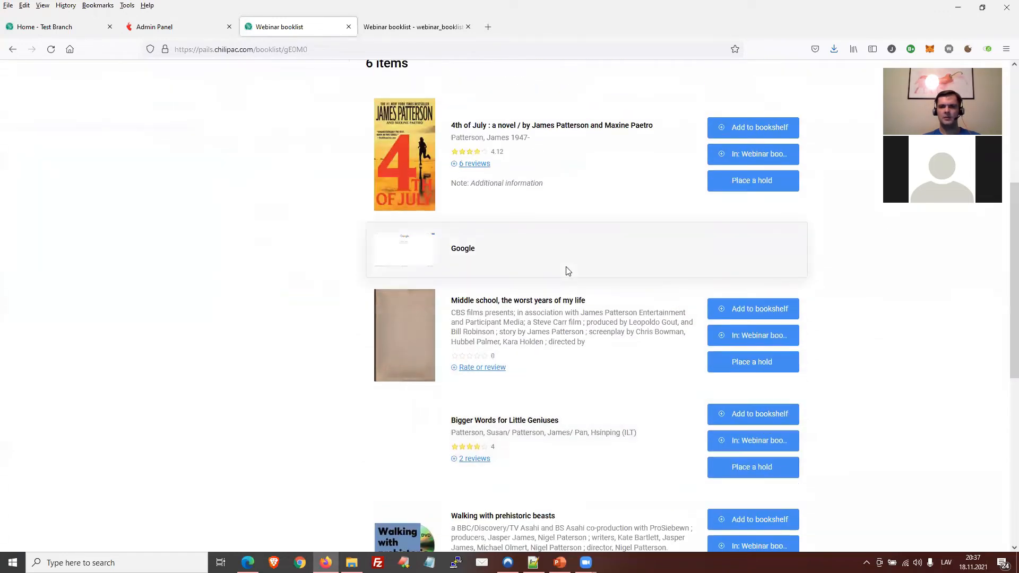
scroll(568, 271, up, 2)
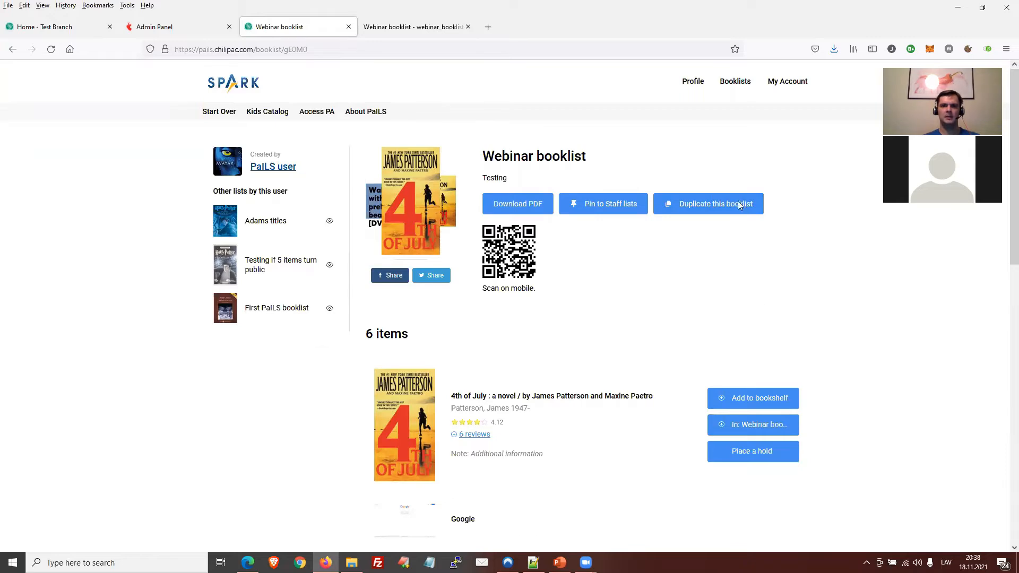
scroll(668, 349, down, 2)
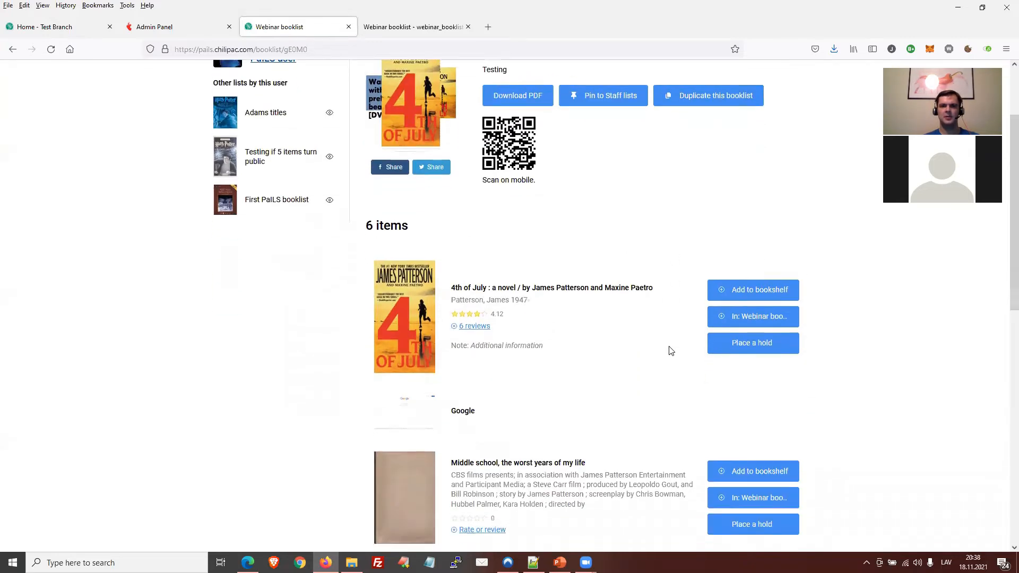
scroll(670, 350, up, 1)
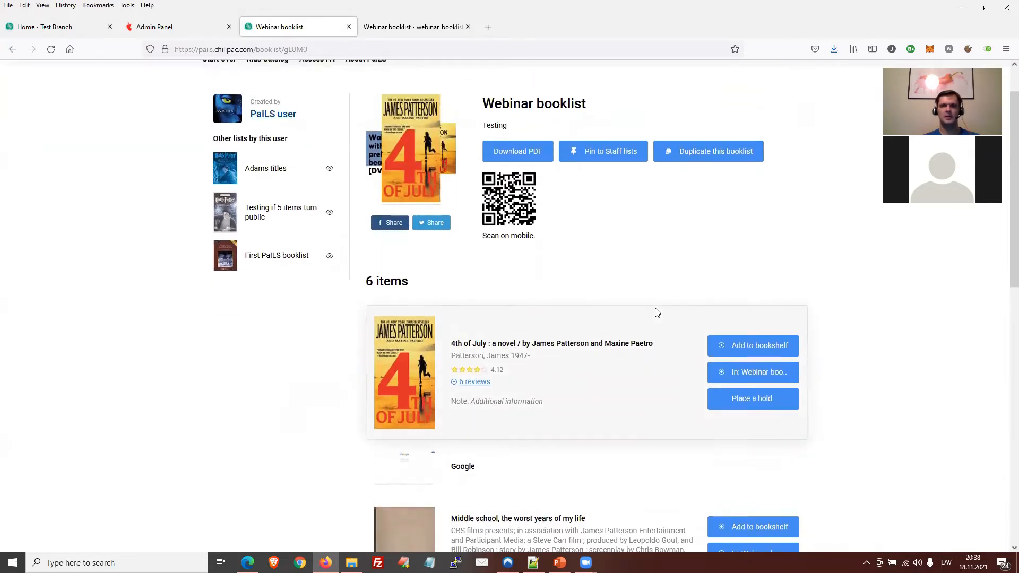
scroll(657, 314, up, 1)
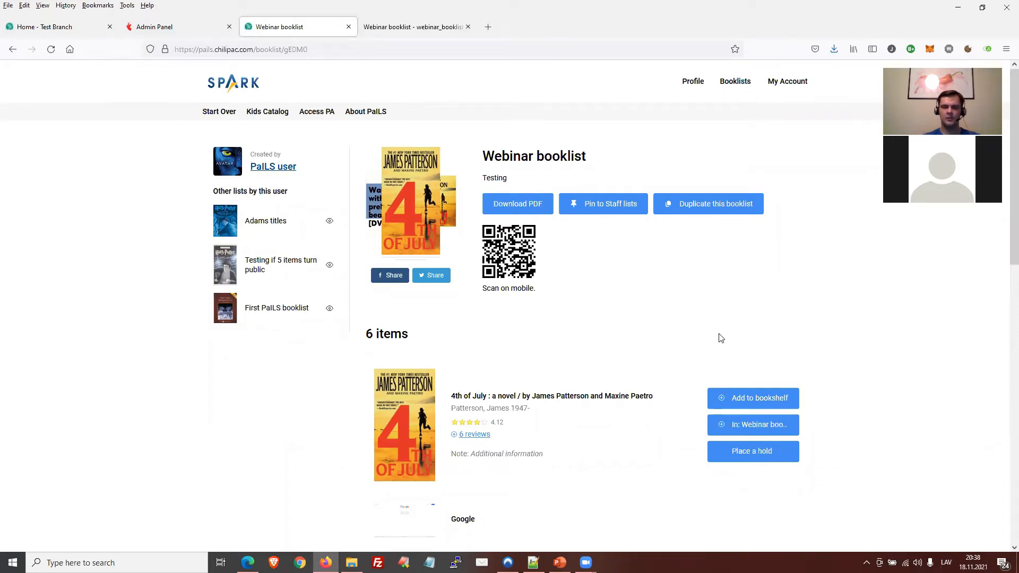
Step: Examine the Webinar booklist page from its download, pin, duplicate and share options down to the Bigger Words for Little Geniuses entry
scroll(645, 232, down, 4)
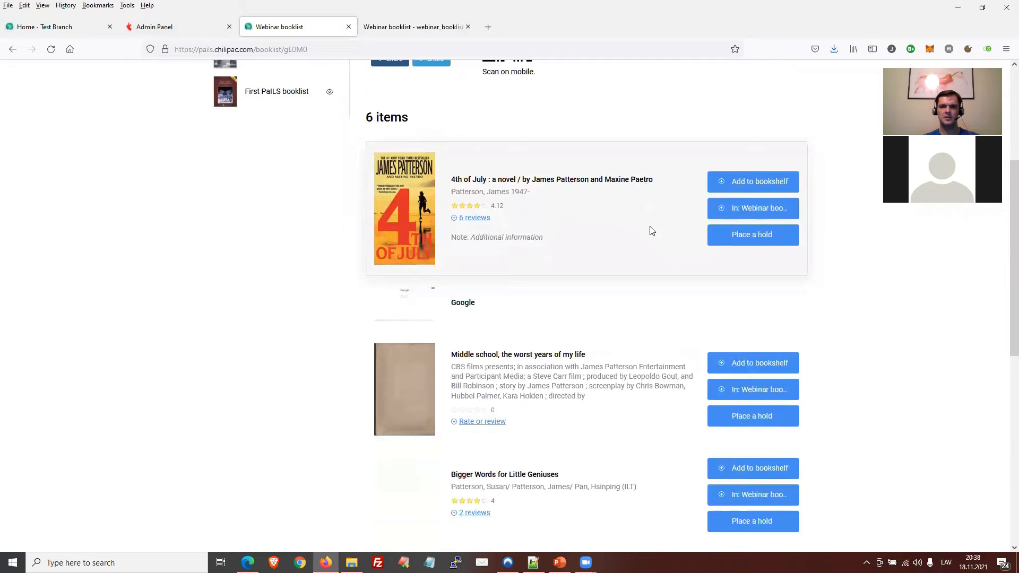
scroll(688, 262, up, 3)
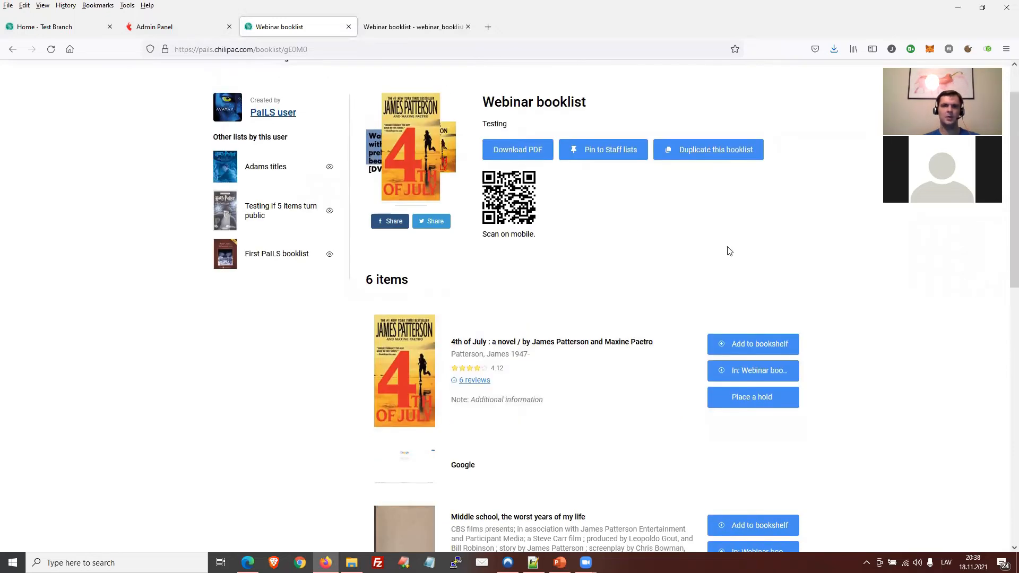
scroll(642, 270, up, 1)
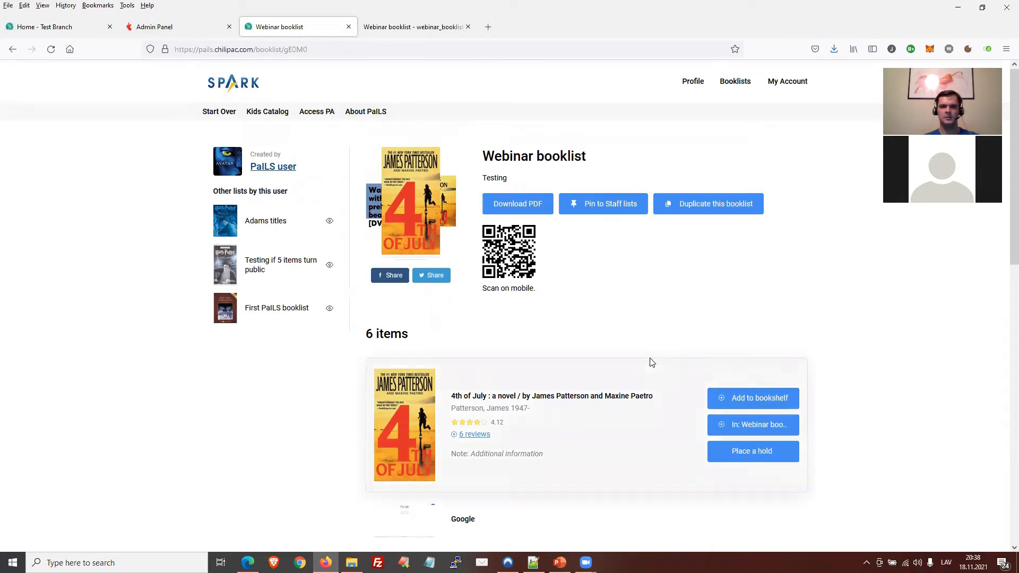
scroll(642, 315, down, 1)
scroll(642, 314, down, 2)
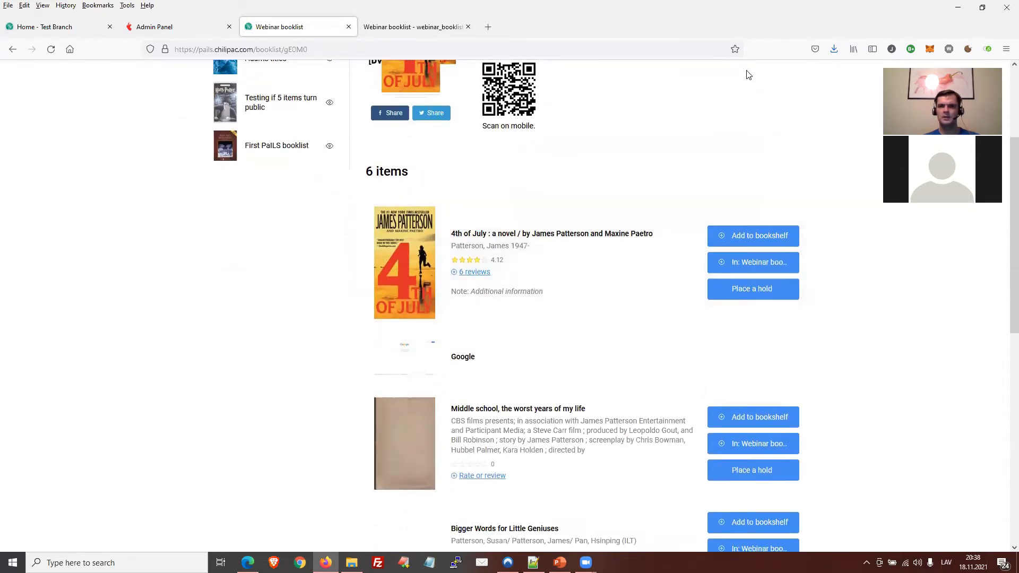
scroll(743, 132, up, 3)
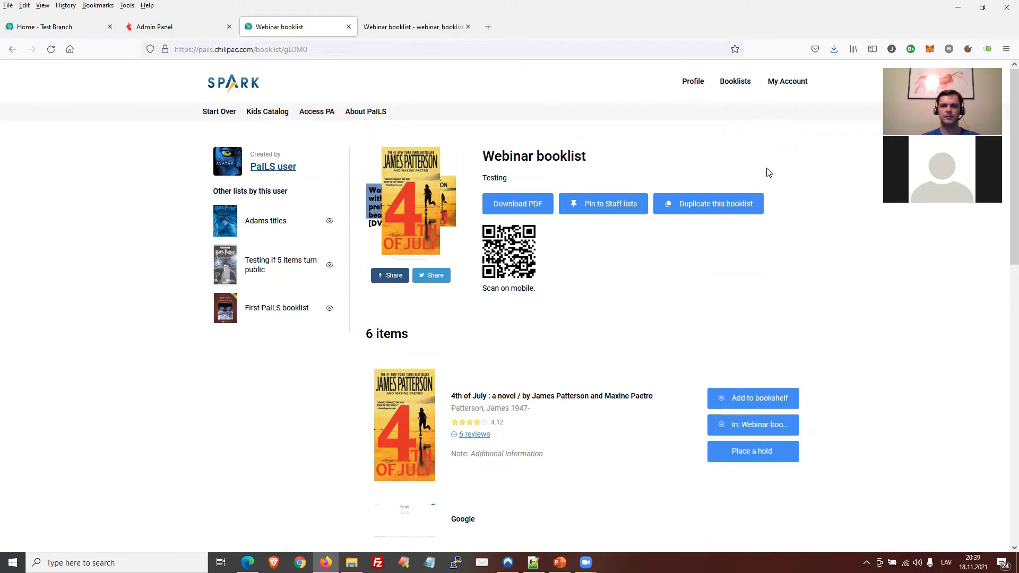
Step: Return to the catalog home page and open the booklist search page from it
key(ctrl+shift+Tab)
key(ctrl+shift+Tab)
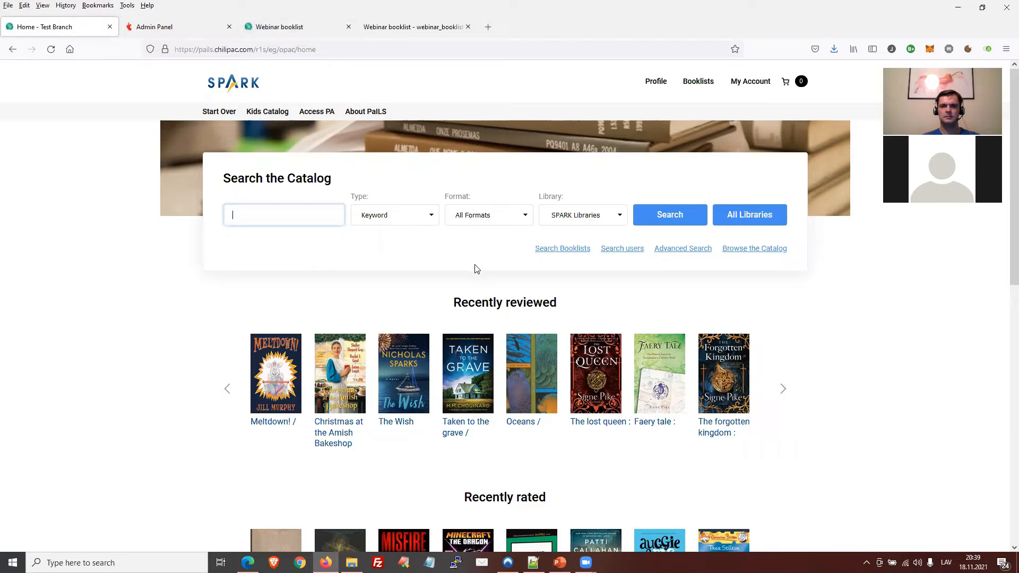
click(562, 249)
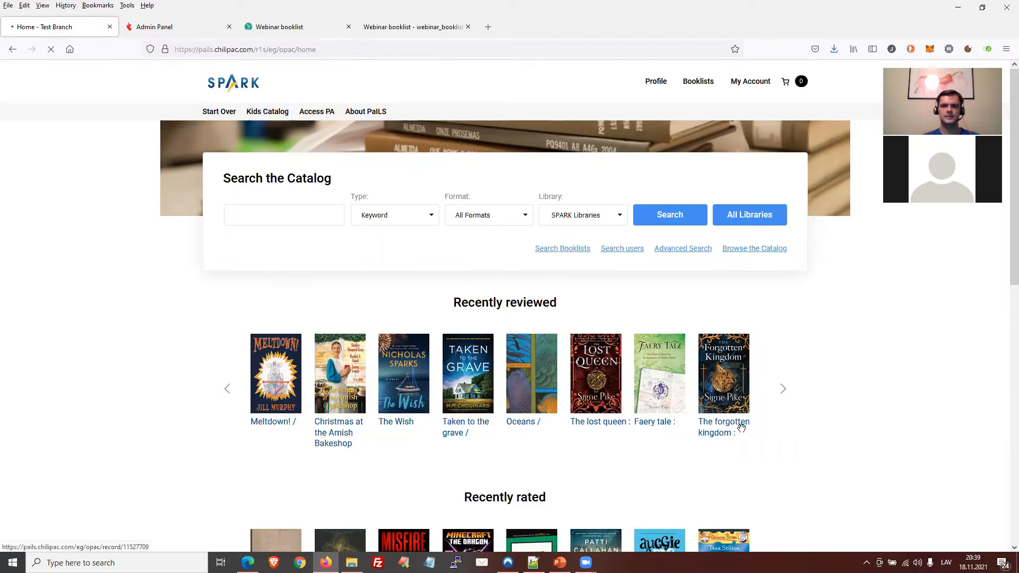
click(12, 49)
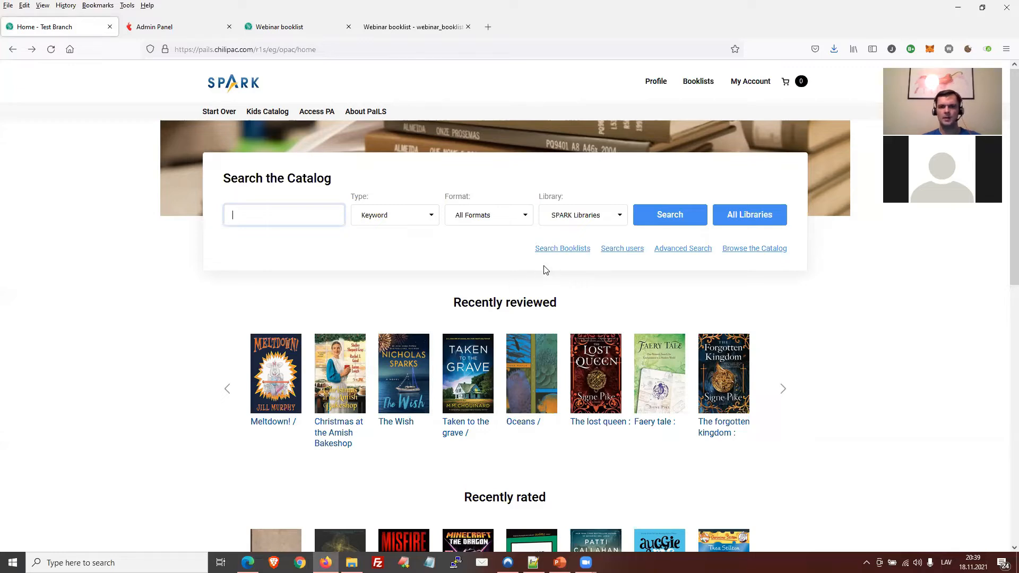
click(561, 251)
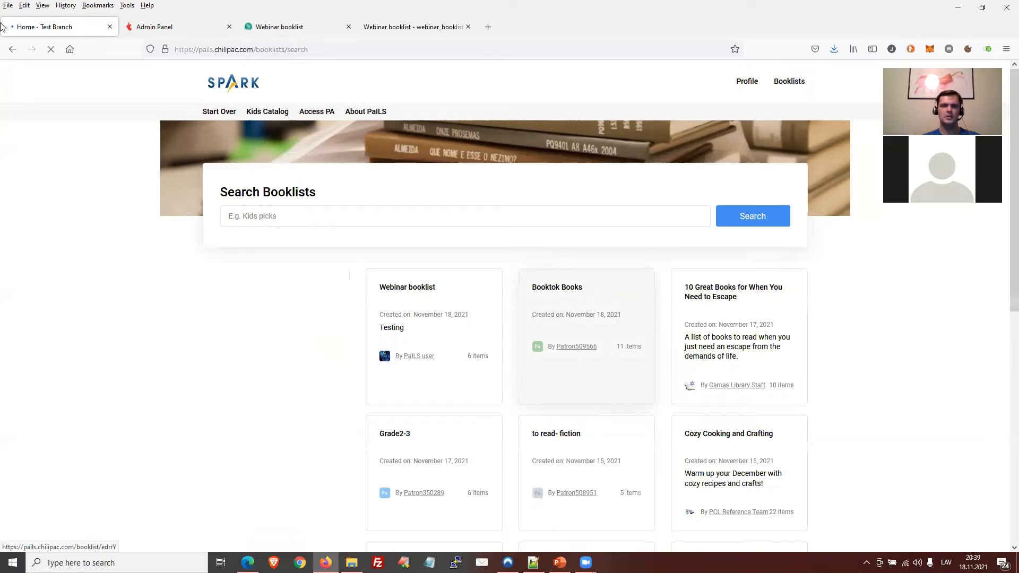
click(12, 49)
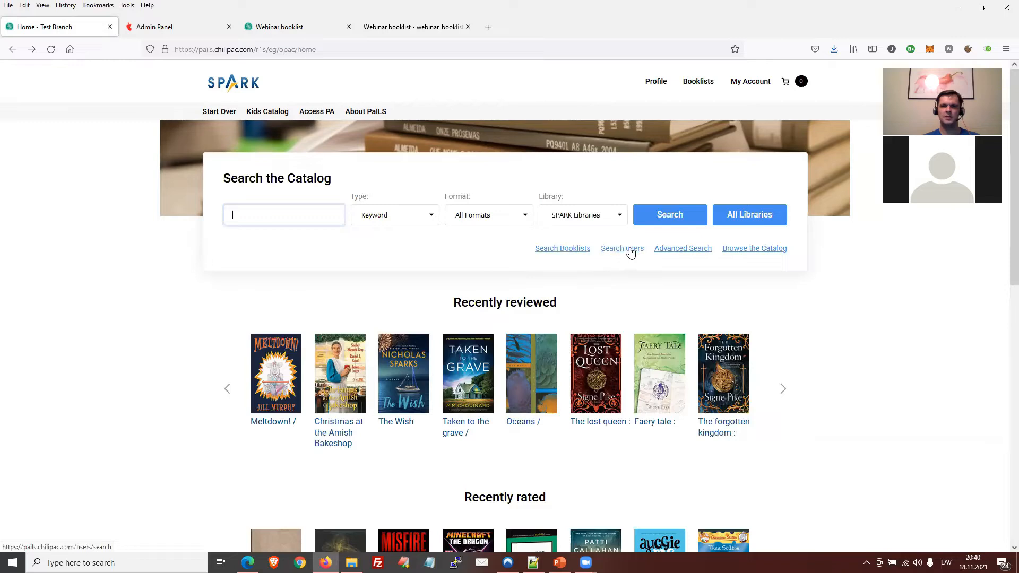
click(567, 252)
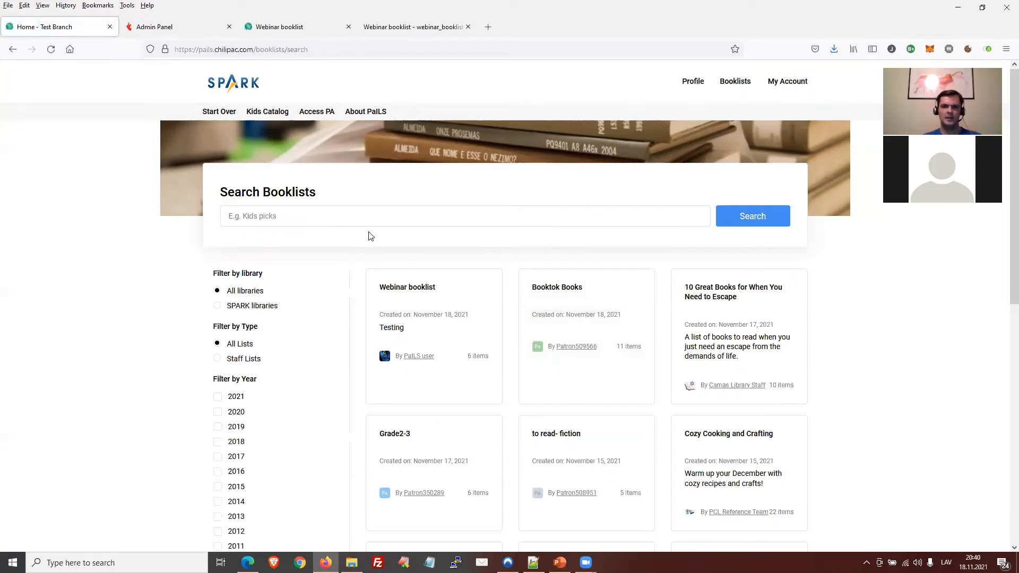
Step: Examine the recent public booklists and the library, type, year and target audience filters on the booklist search page
scroll(392, 259, down, 2)
scroll(392, 259, down, 2)
scroll(391, 258, up, 3)
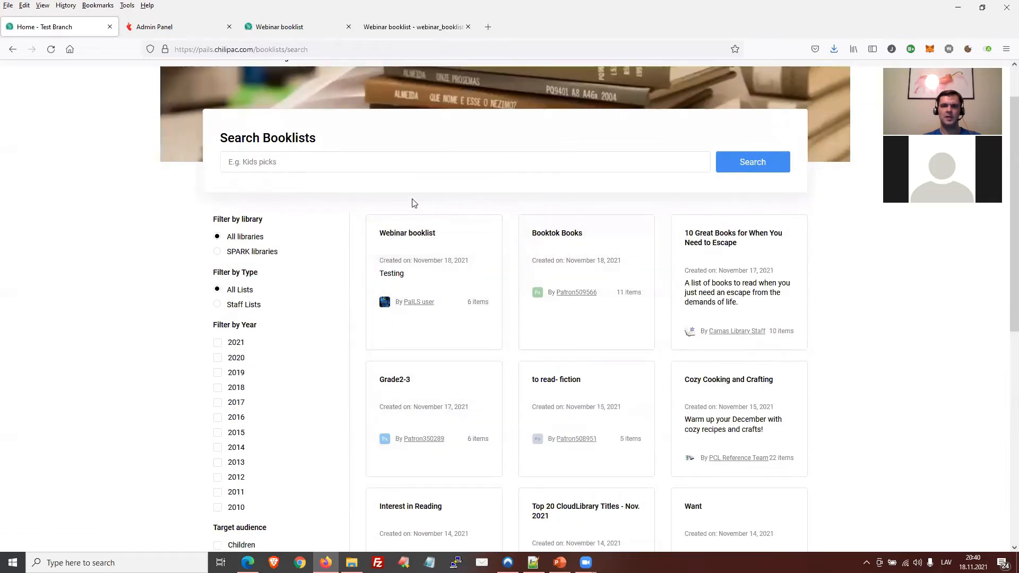
scroll(412, 202, up, 1)
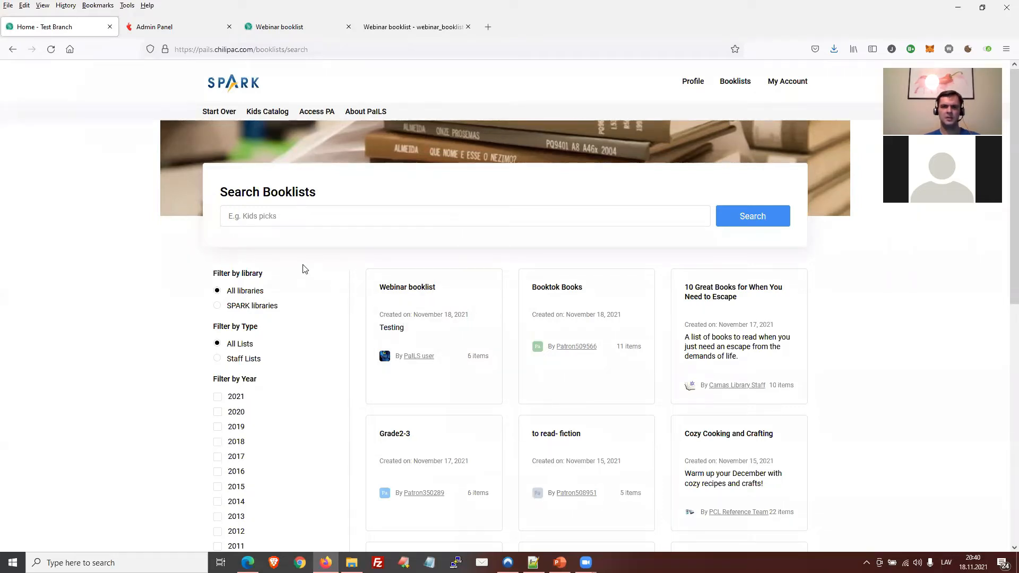
scroll(297, 269, down, 2)
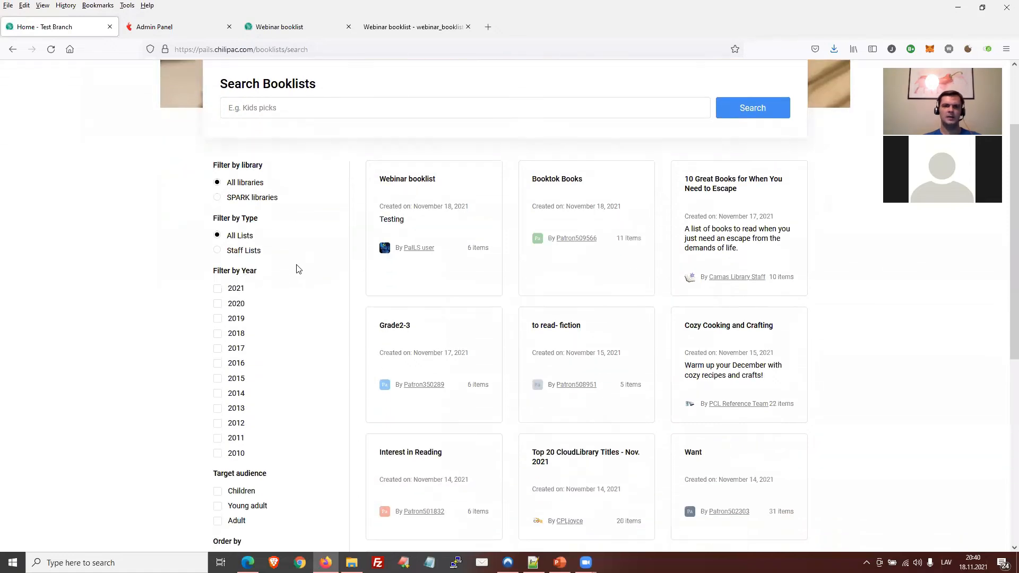
scroll(298, 257, up, 2)
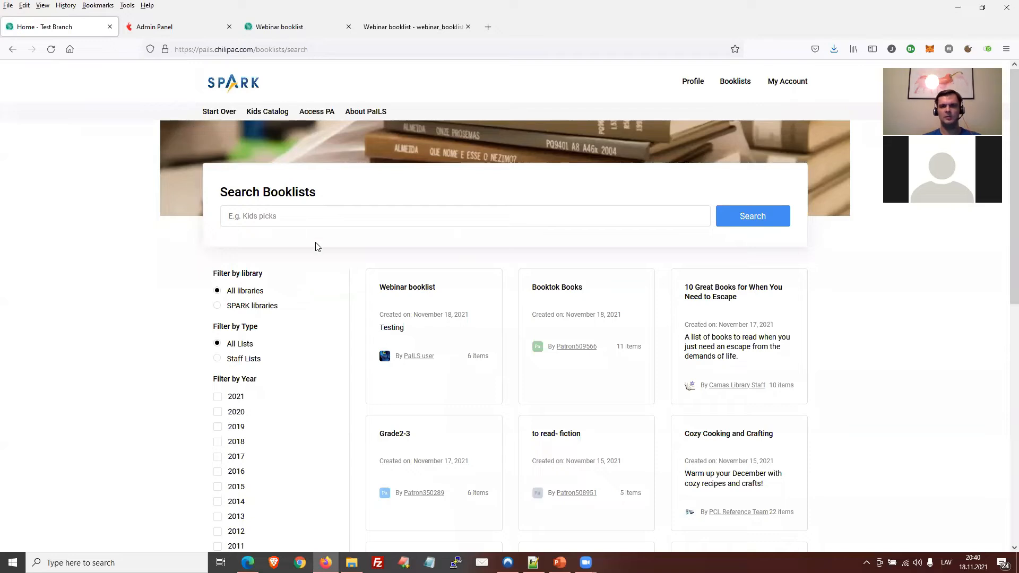
Step: Search the public booklists for "harry potter" and look through the matching lists
click(318, 214)
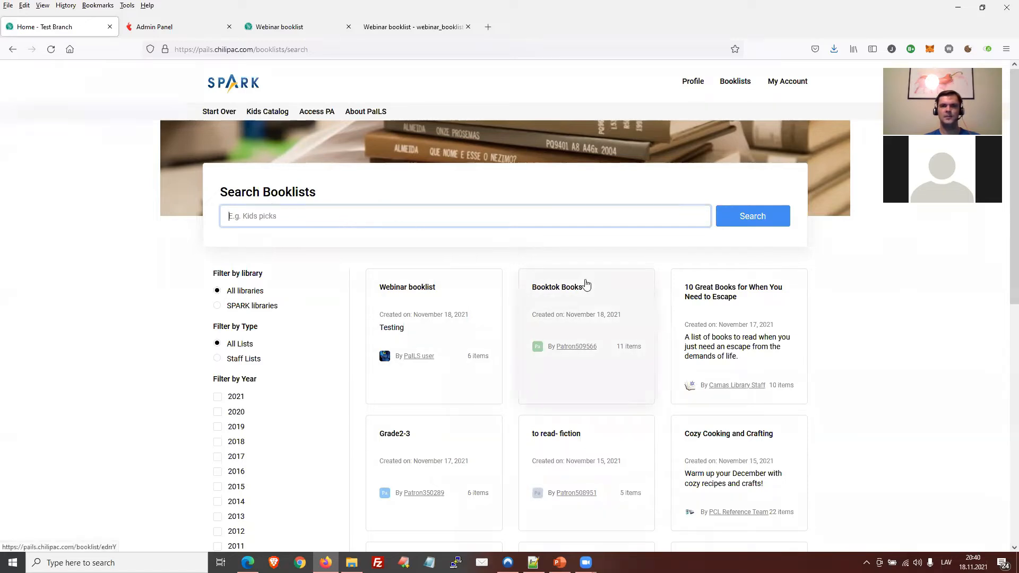
click(421, 217)
click(421, 218)
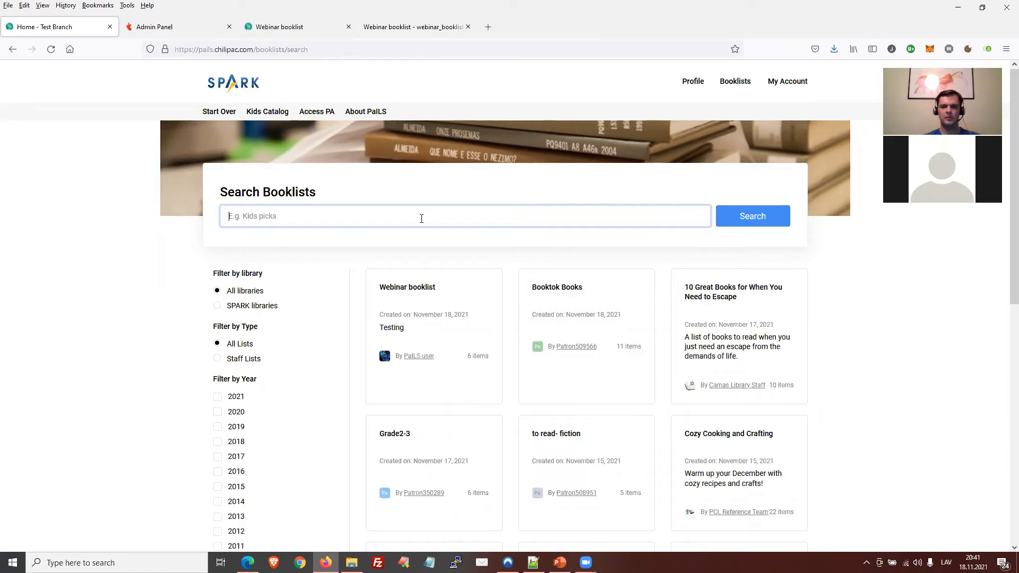
text(harry potter)
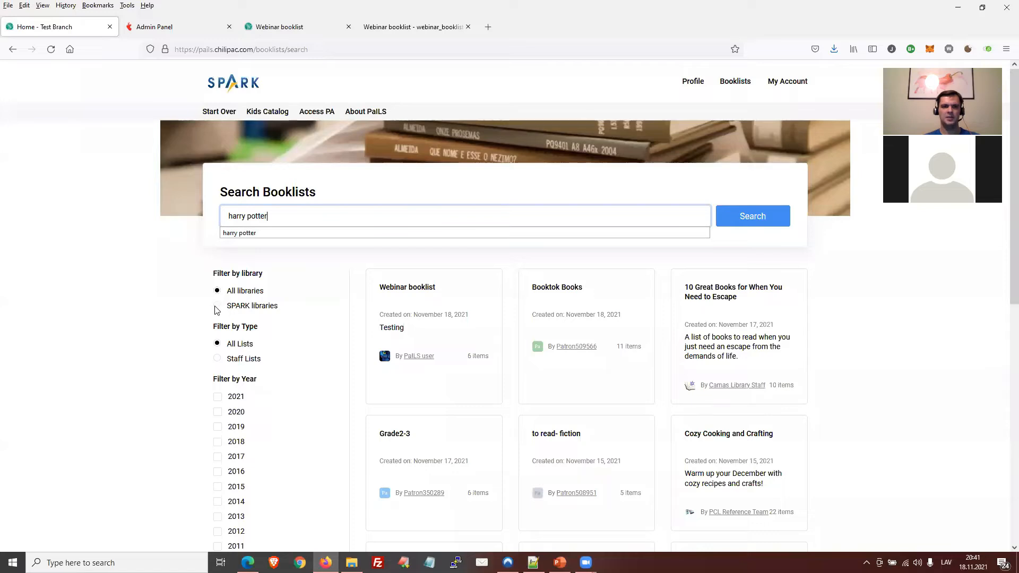
click(759, 222)
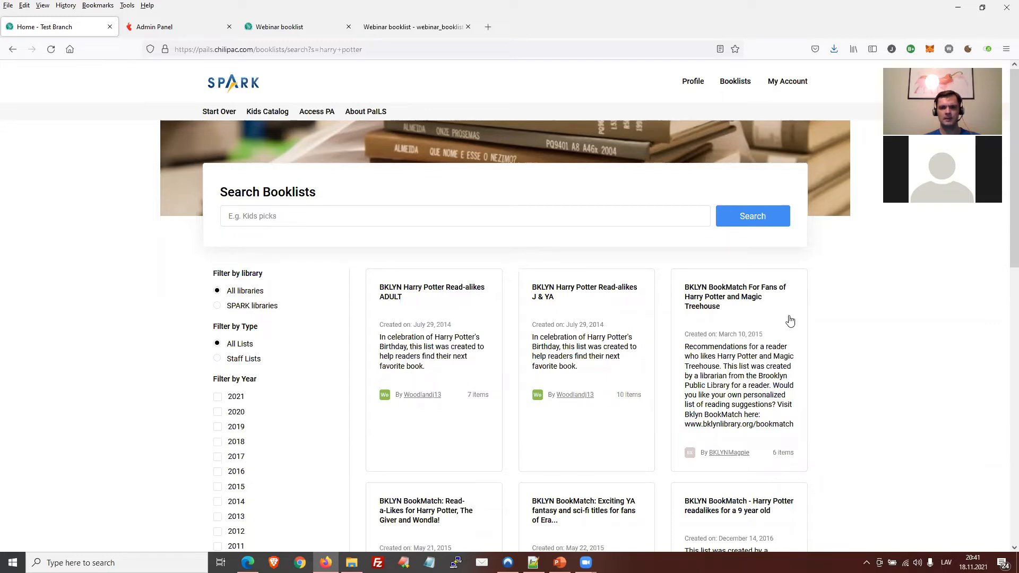
scroll(469, 265, down, 8)
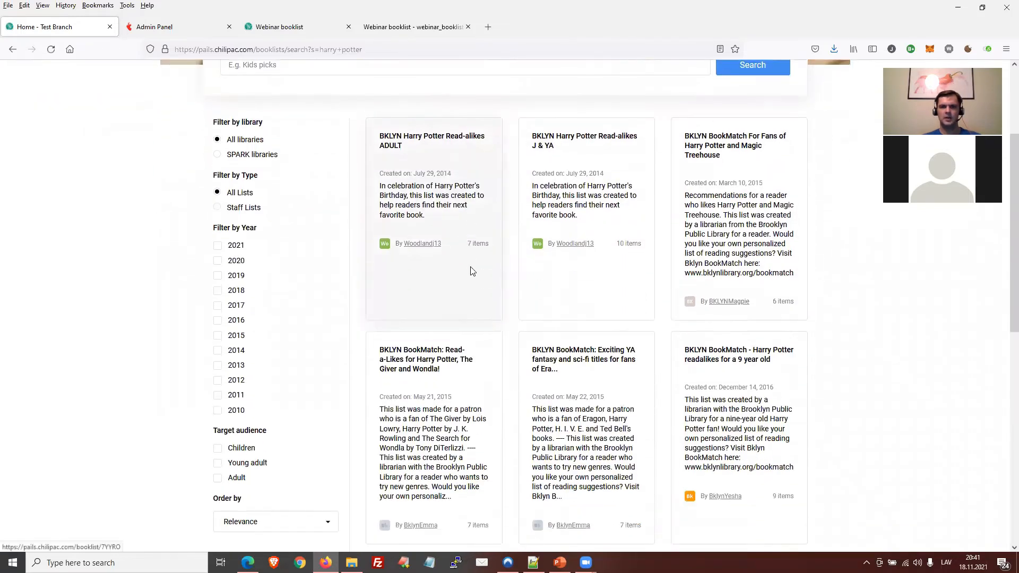
scroll(476, 272, up, 10)
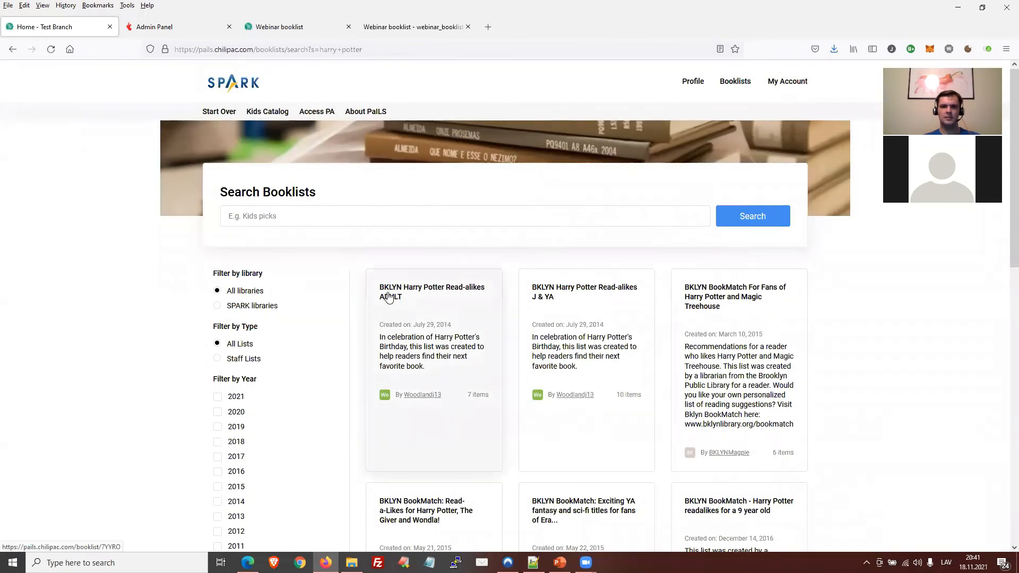
Step: Open the booklist BKLYN Harry Potter Read-alikes ADULT and look over its titles and the bookshelf, booklist and hold options
click(440, 316)
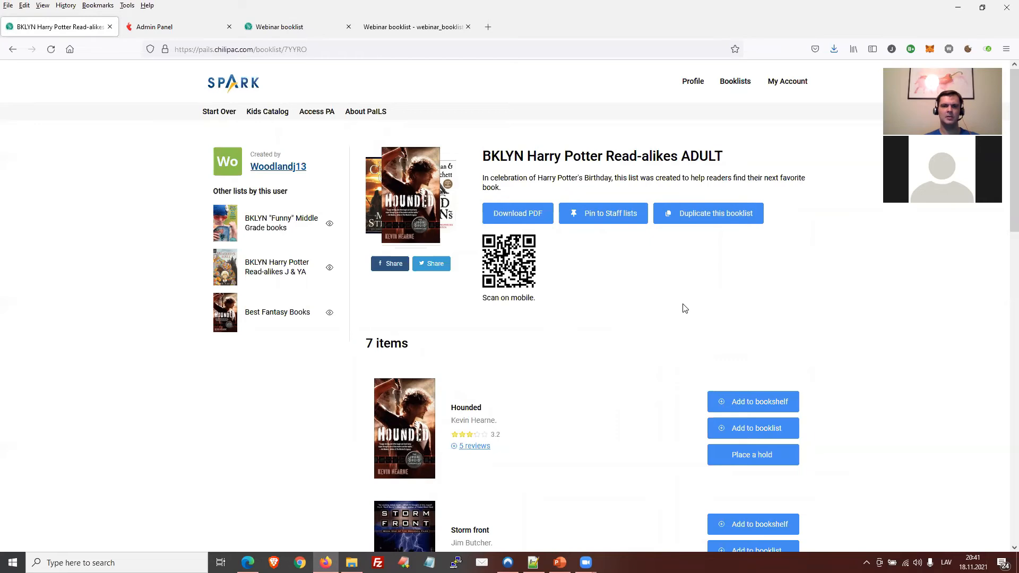
scroll(729, 315, down, 12)
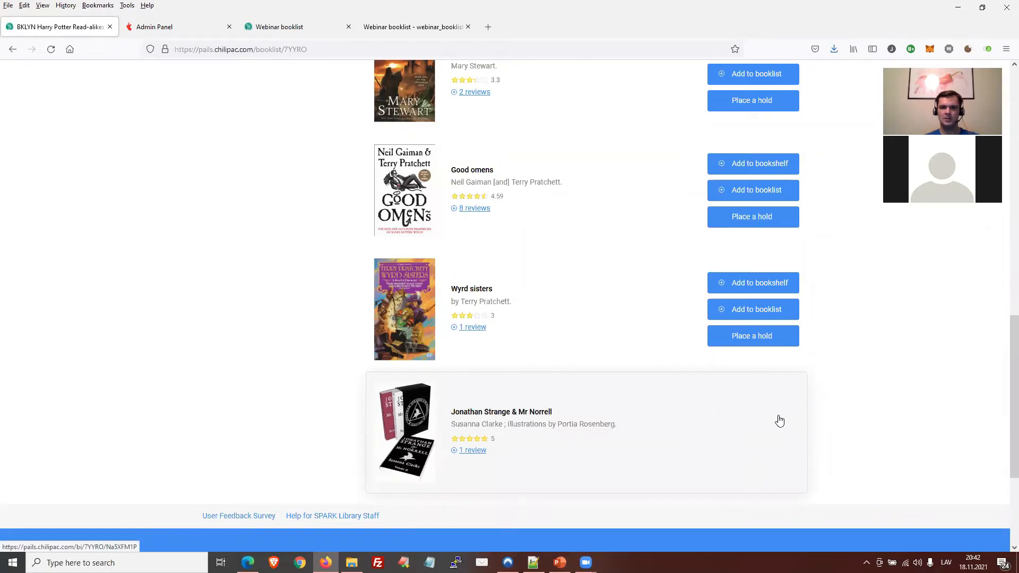
scroll(777, 423, up, 10)
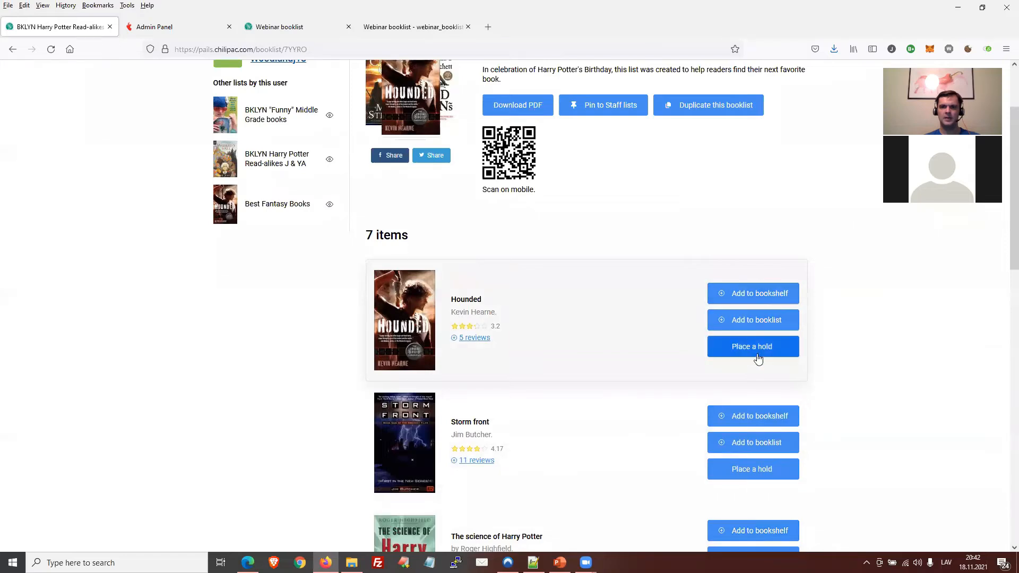
scroll(757, 359, down, 2)
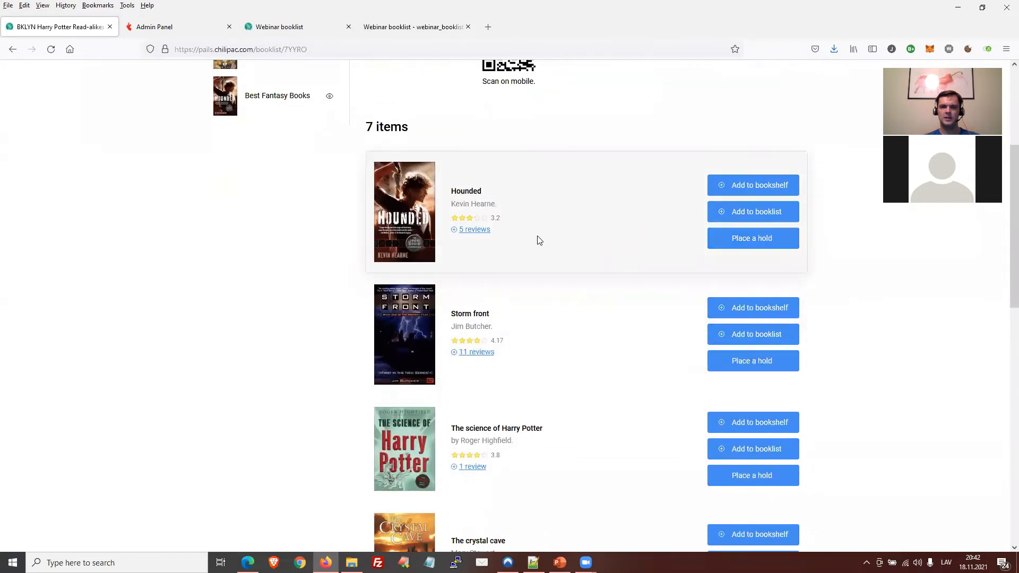
scroll(677, 292, down, 2)
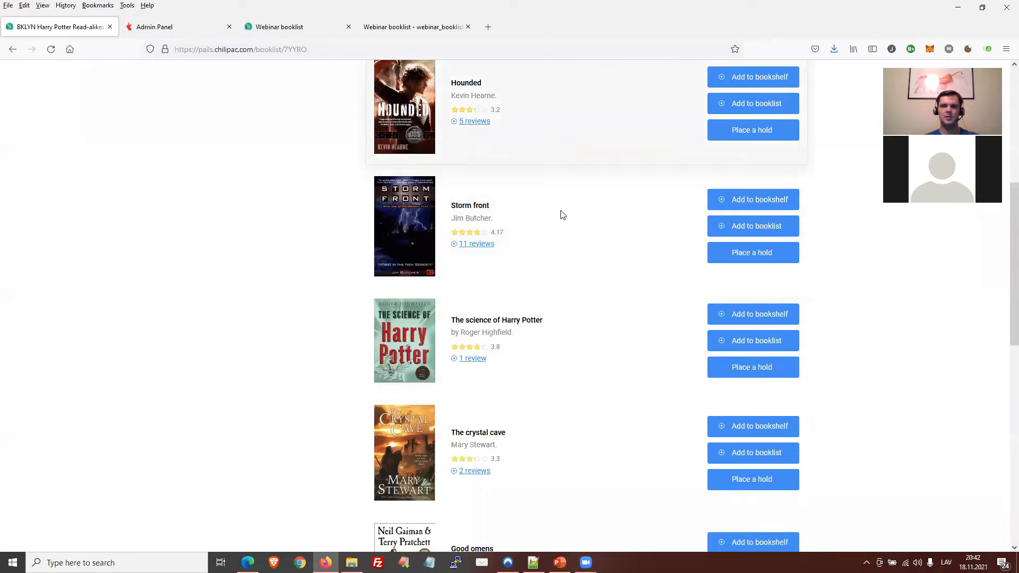
scroll(562, 218, up, 2)
scroll(546, 269, up, 2)
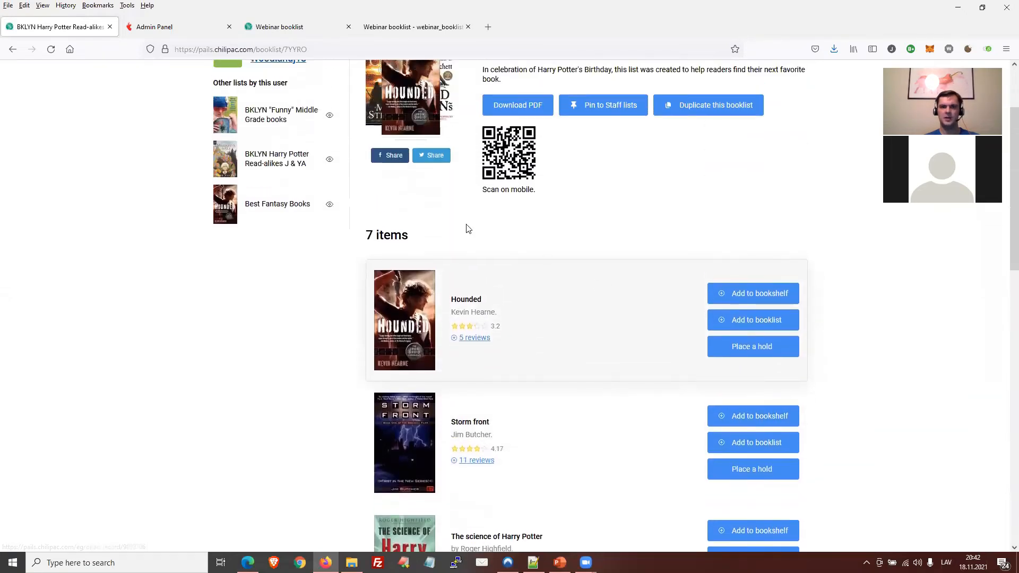
scroll(711, 307, up, 1)
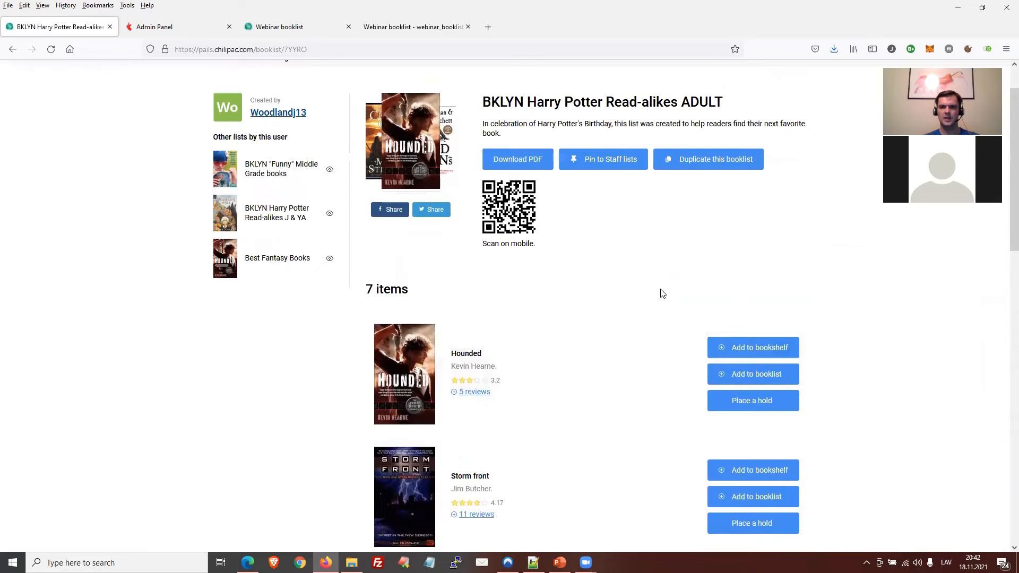
Step: View the form for duplicating the BKLYN Harry Potter Read-alikes ADULT booklist and close it without making a copy
click(13, 49)
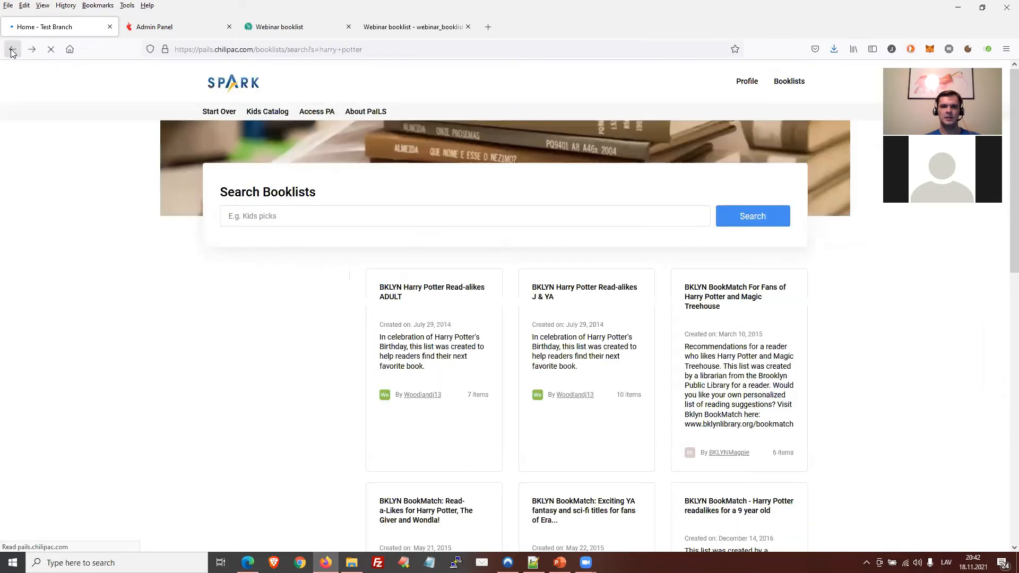
click(32, 50)
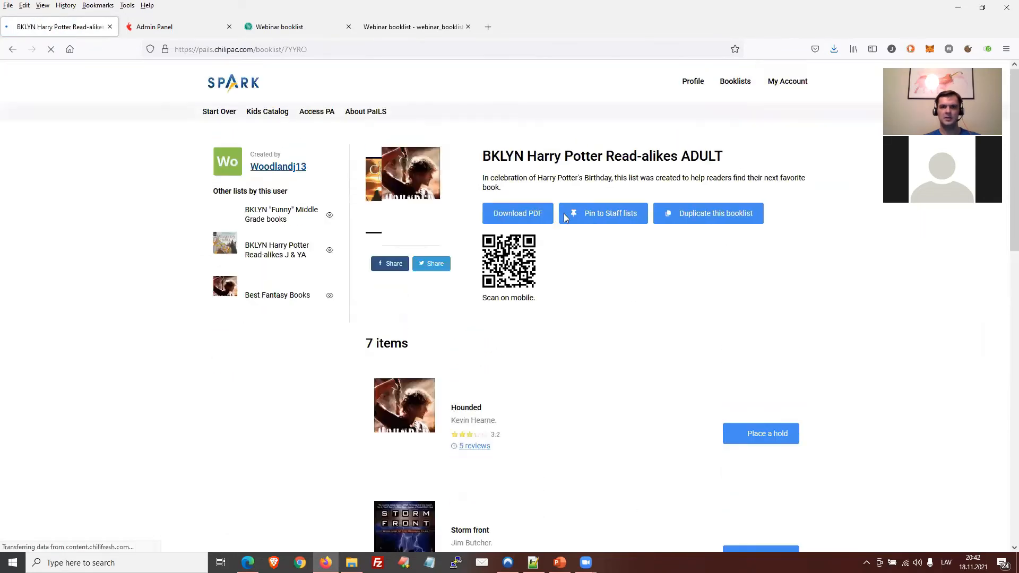
click(734, 222)
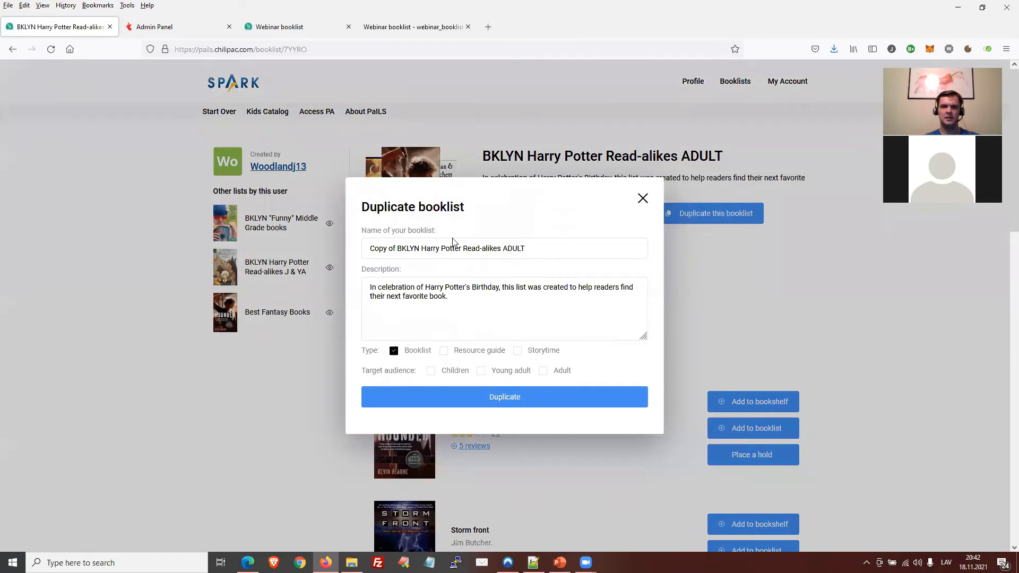
click(642, 198)
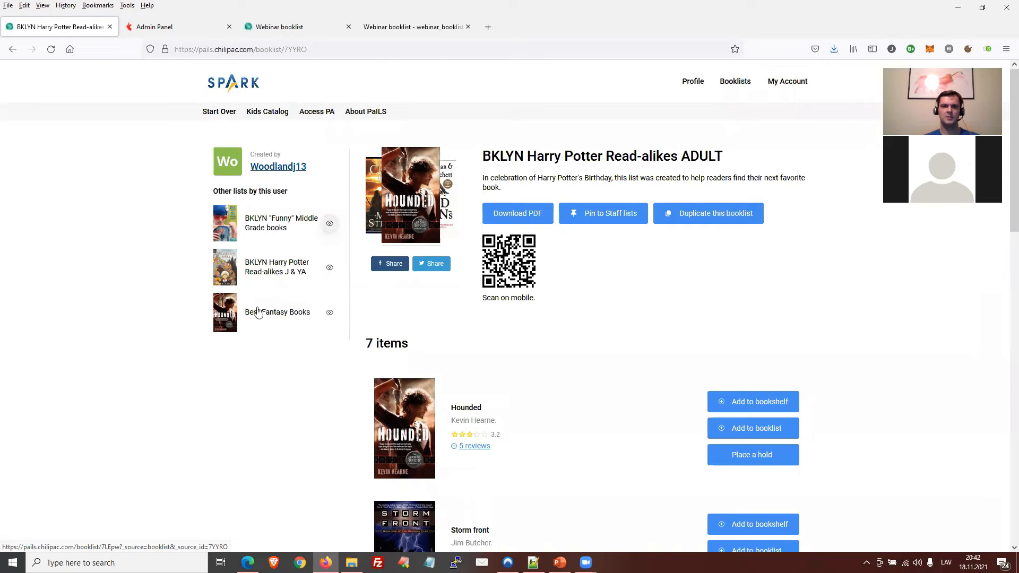
Step: View the profile of the booklist's creator, return to the BKLYN Harry Potter Read-alikes ADULT booklist and look over its items
click(282, 168)
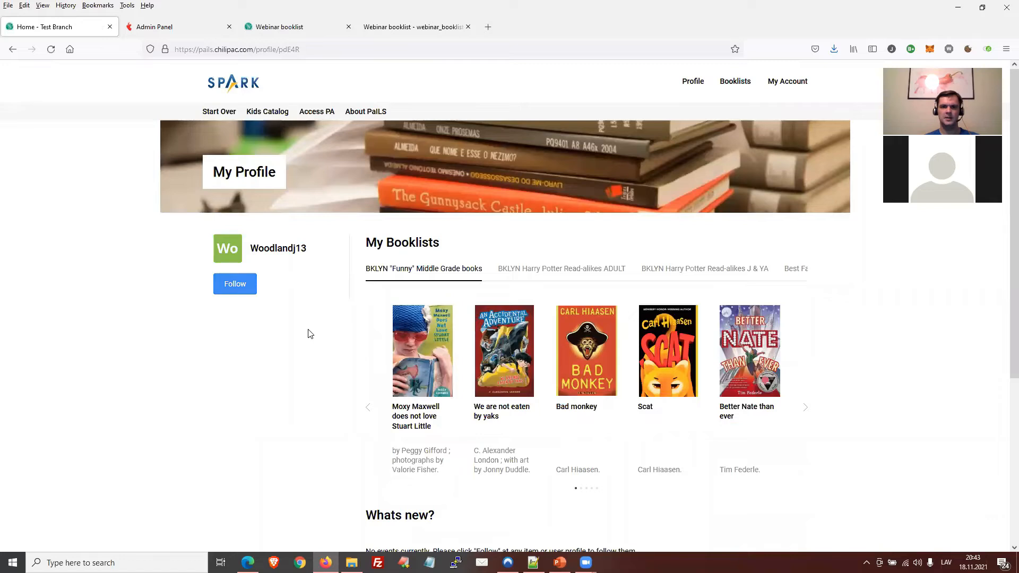
click(10, 49)
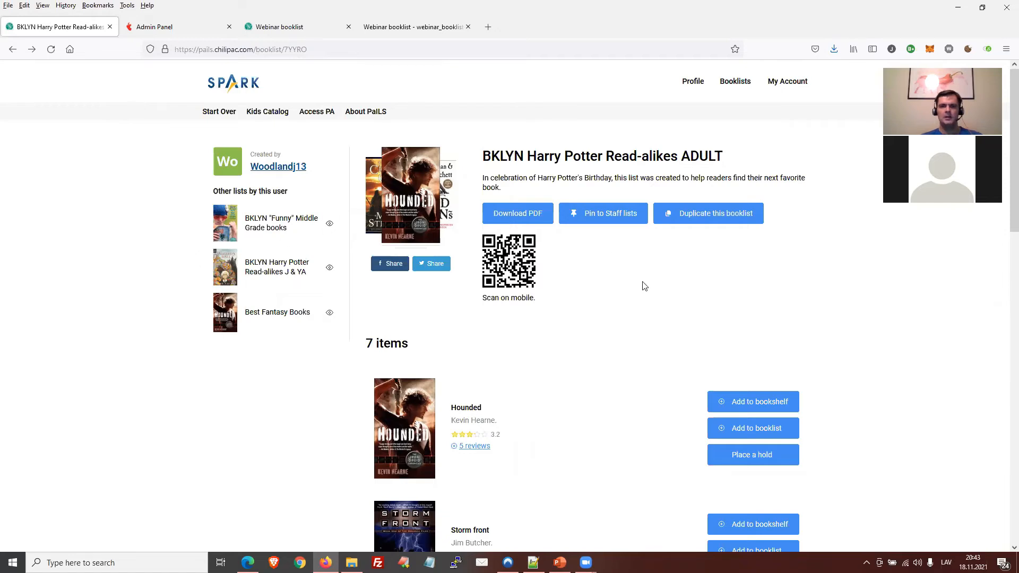
scroll(643, 287, down, 2)
scroll(643, 286, up, 2)
scroll(795, 294, down, 1)
scroll(795, 294, up, 1)
scroll(568, 345, down, 4)
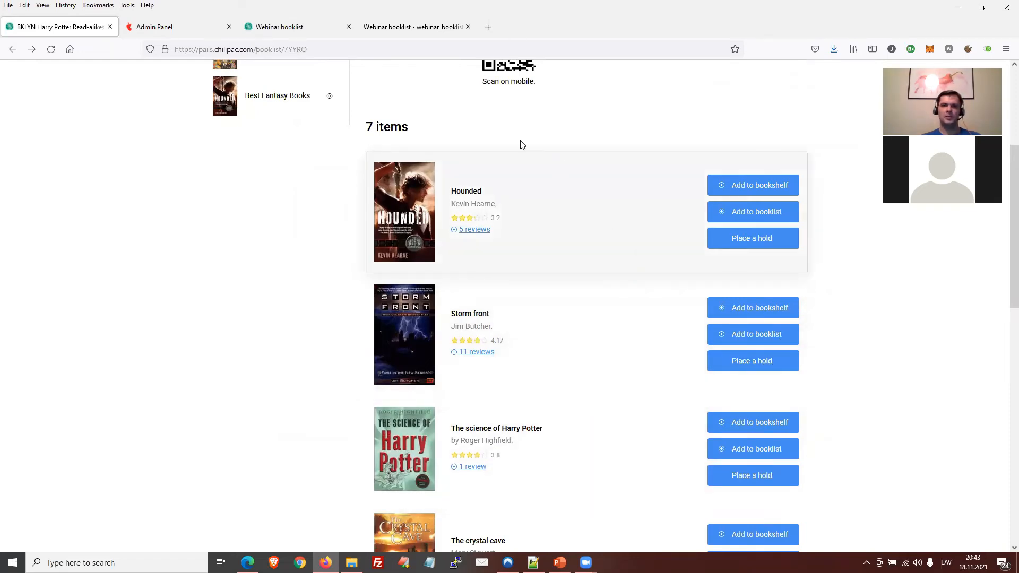
Step: Look over the BKLYN Harry Potter Read-alikes ADULT booklist's sharing options, the creator's other lists and the items
scroll(602, 242, up, 4)
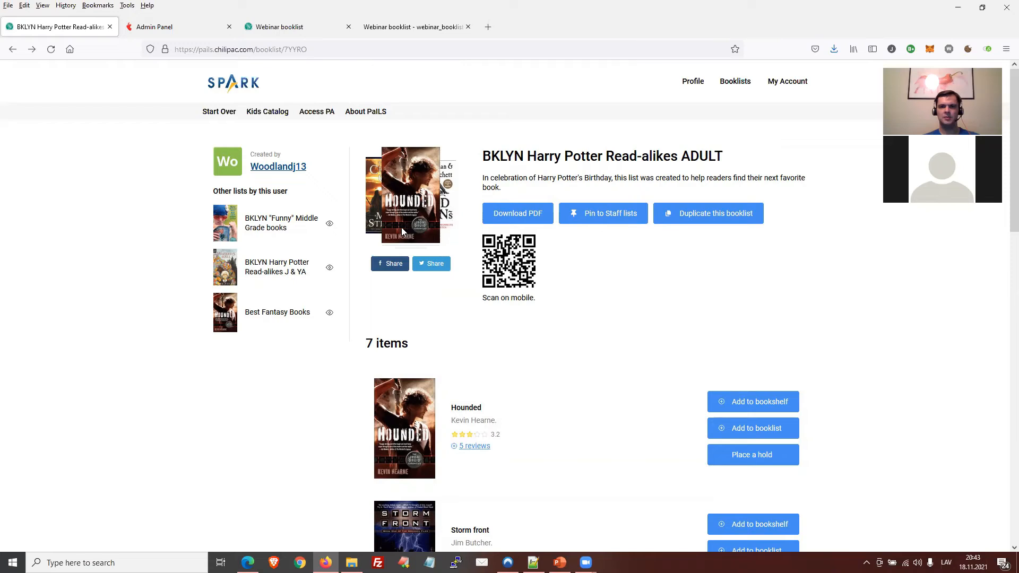
scroll(417, 247, down, 6)
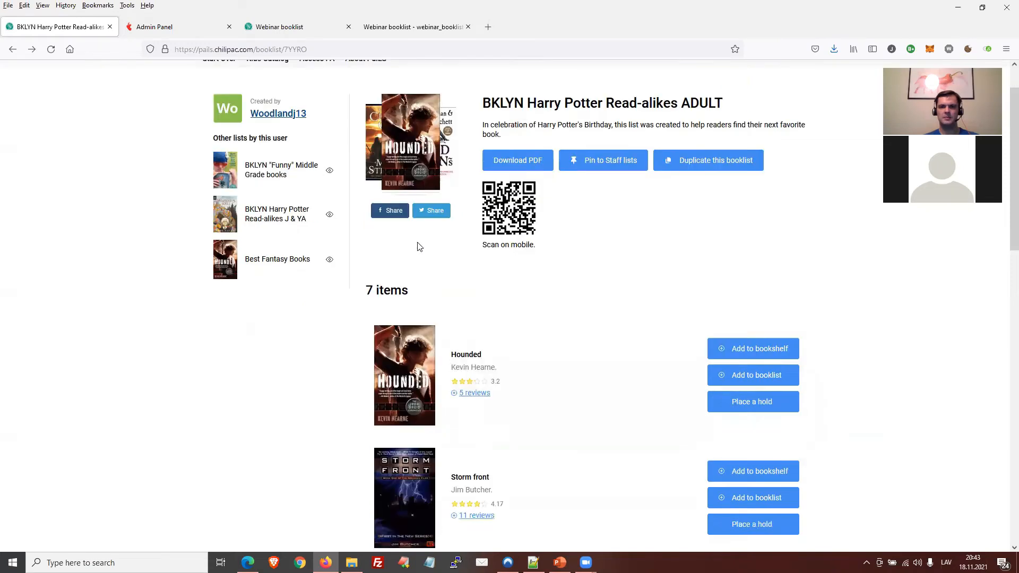
scroll(416, 247, up, 3)
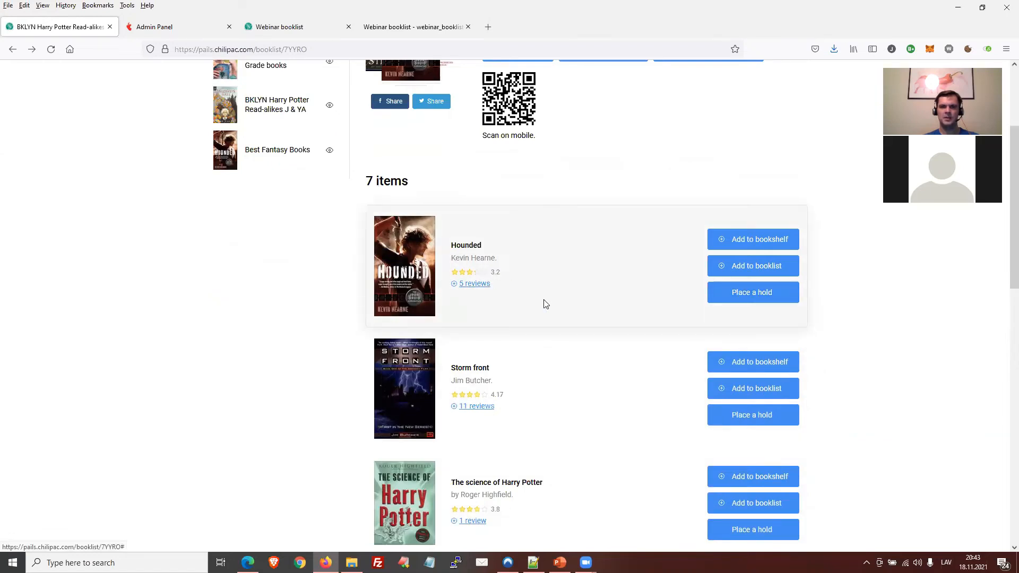
scroll(552, 310, down, 7)
scroll(564, 323, down, 6)
scroll(562, 323, up, 16)
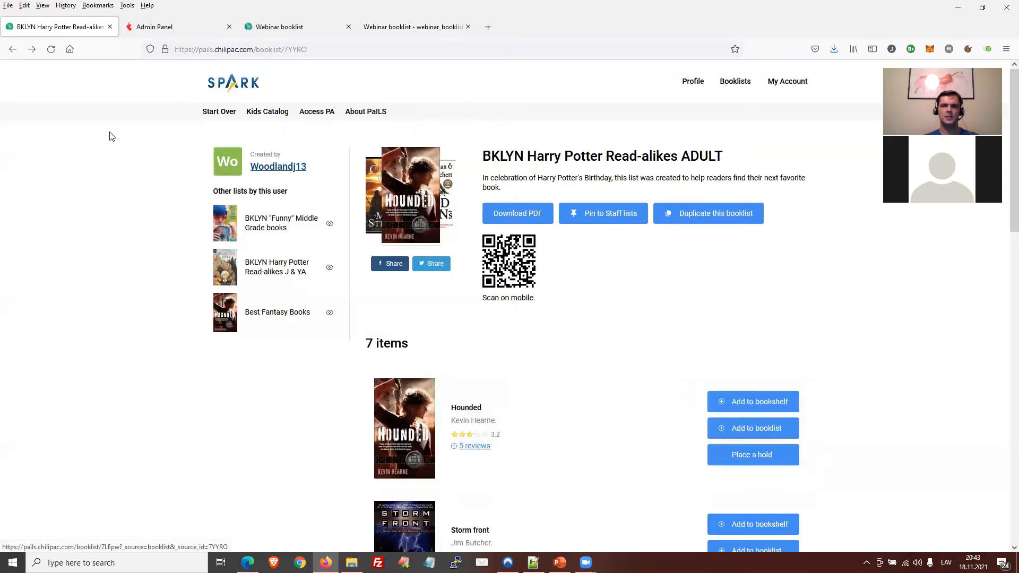
click(12, 49)
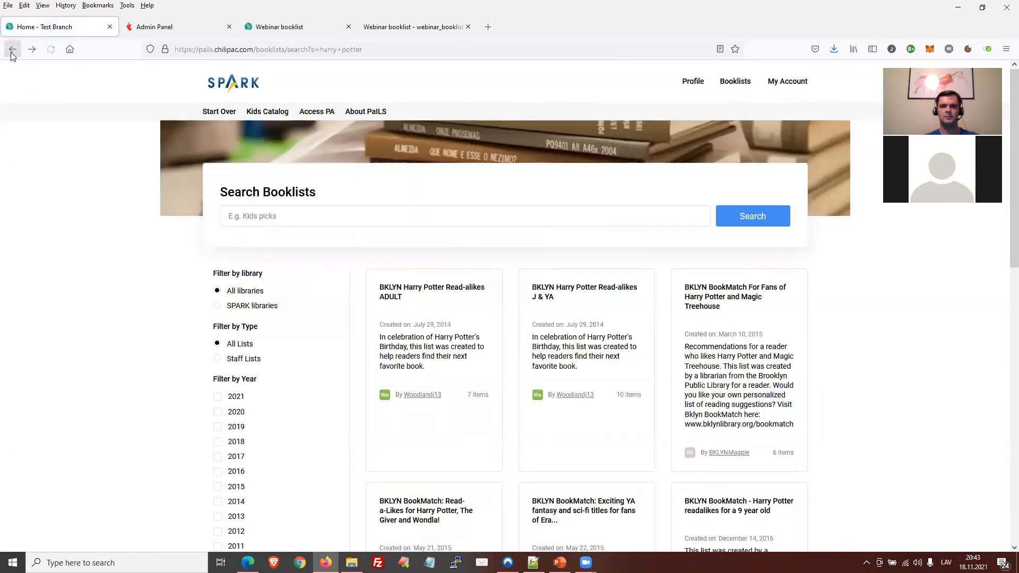
click(32, 50)
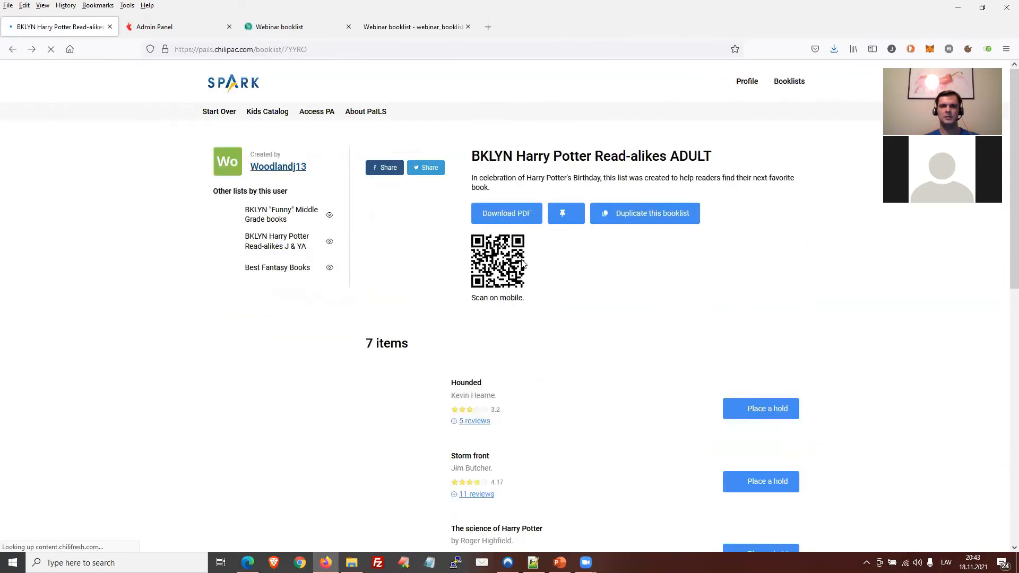
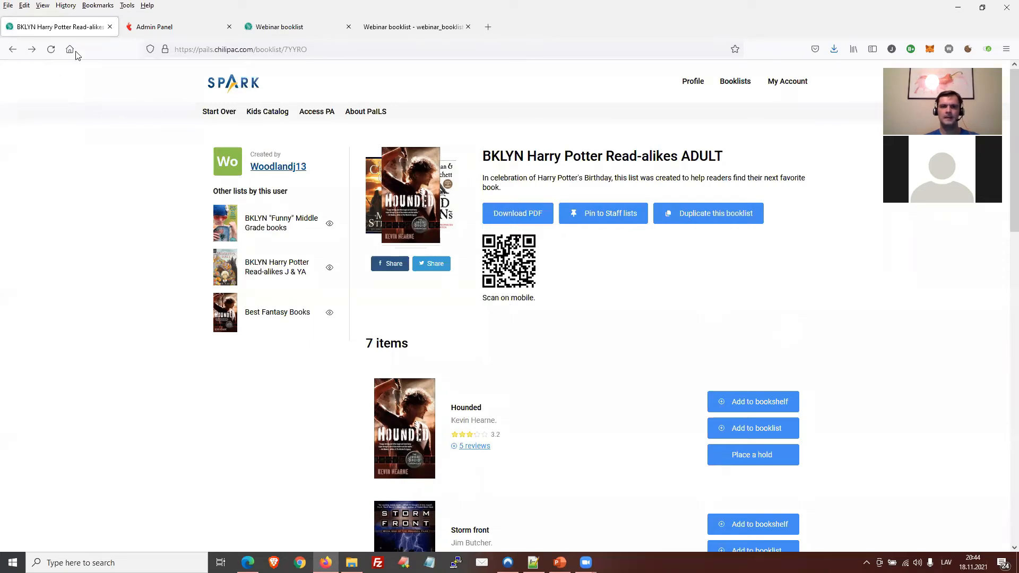
Step: Return to the booklist search results and examine the library, type, year and target audience filters and the ordering choices
click(13, 49)
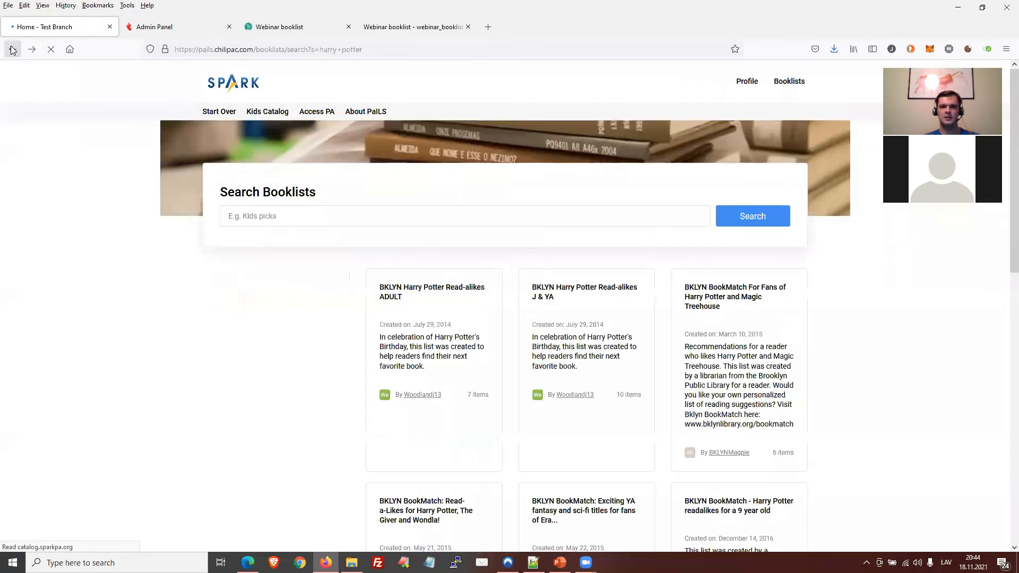
scroll(584, 287, down, 2)
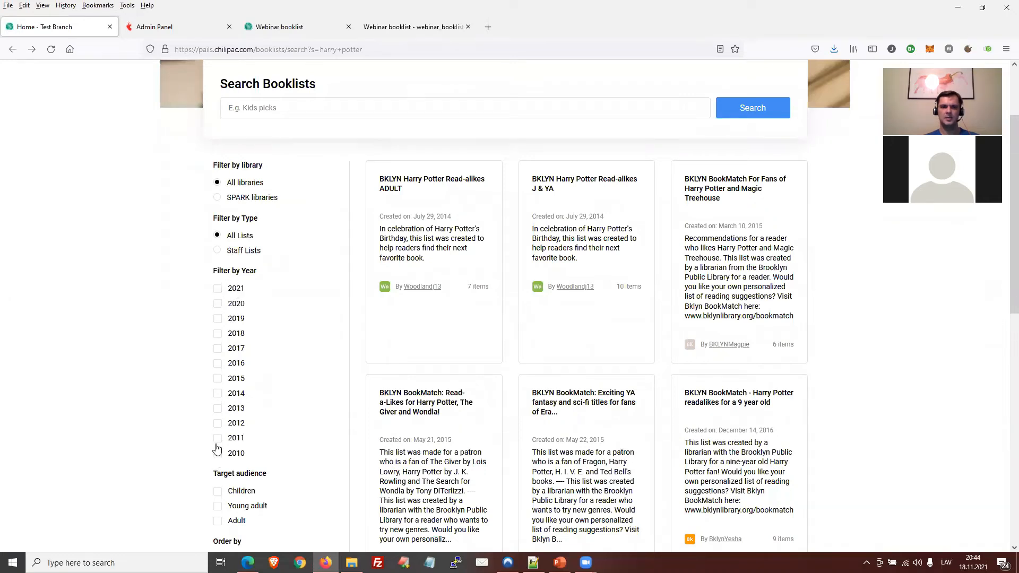
scroll(189, 368, down, 1)
scroll(189, 369, down, 2)
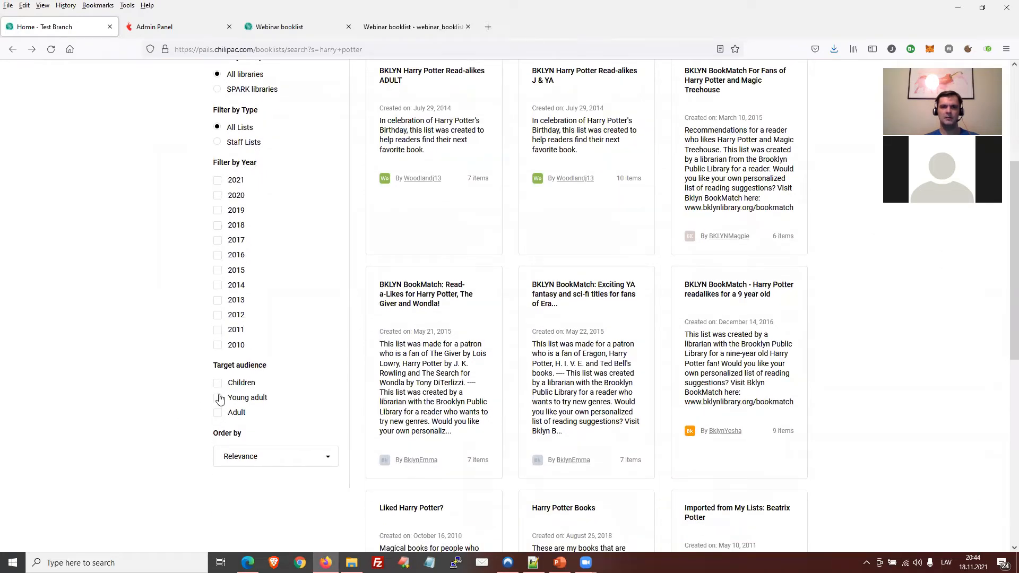
scroll(218, 409, down, 1)
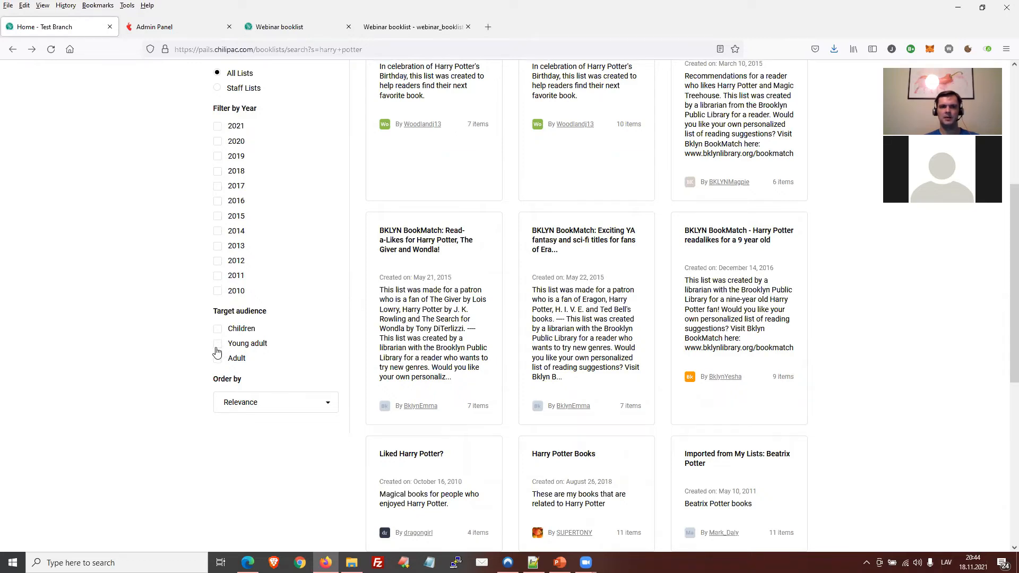
scroll(223, 357, up, 2)
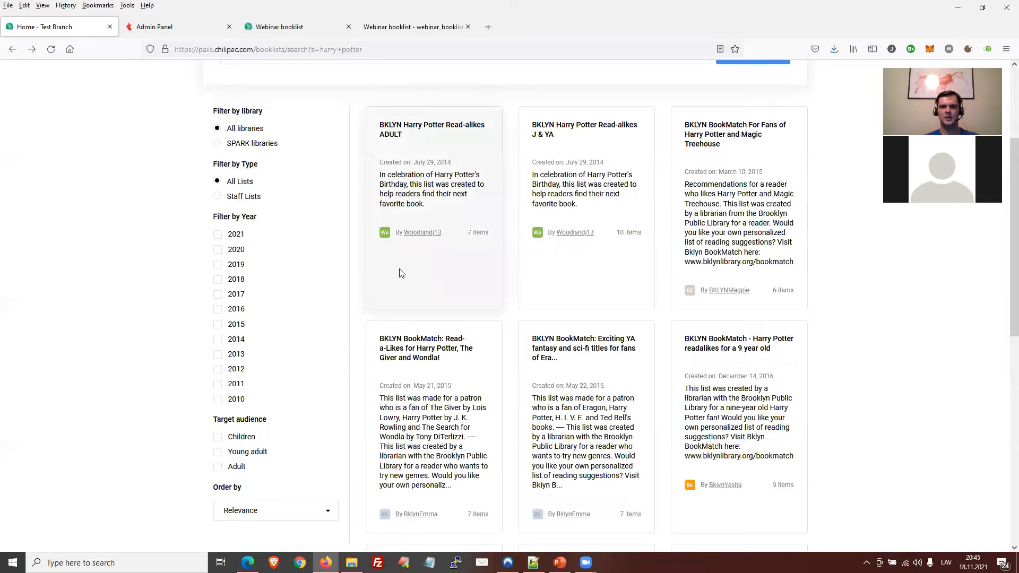
scroll(297, 247, down, 1)
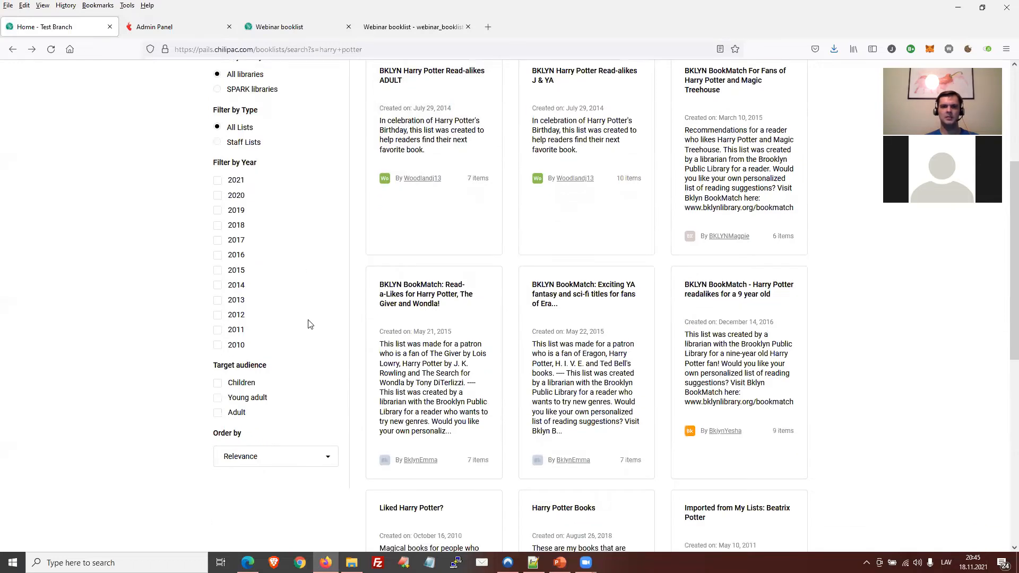
click(301, 461)
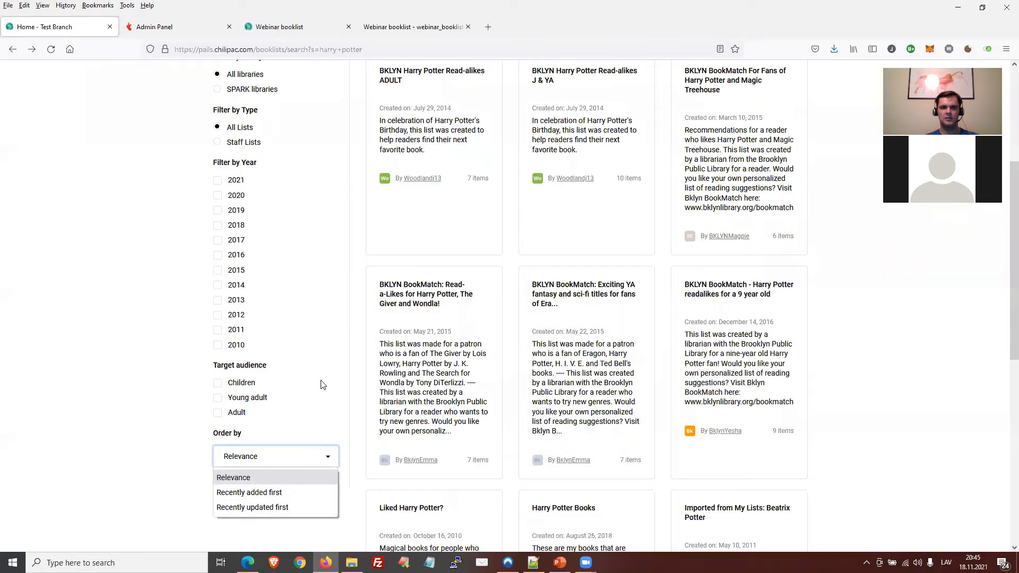
click(347, 370)
scroll(347, 372, up, 5)
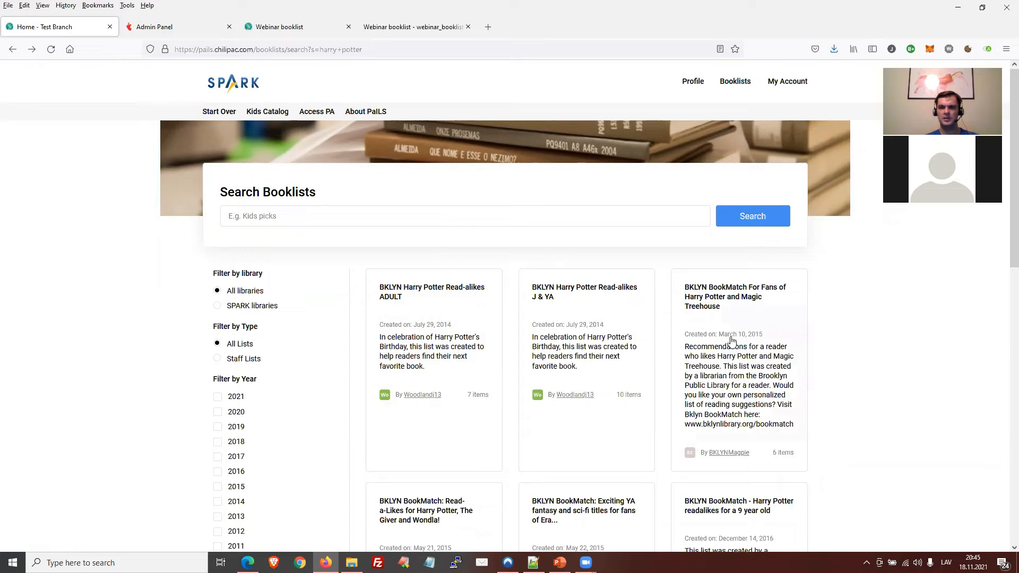
Step: Open the user search from the catalog home page and view its name field and library choices without searching
click(236, 94)
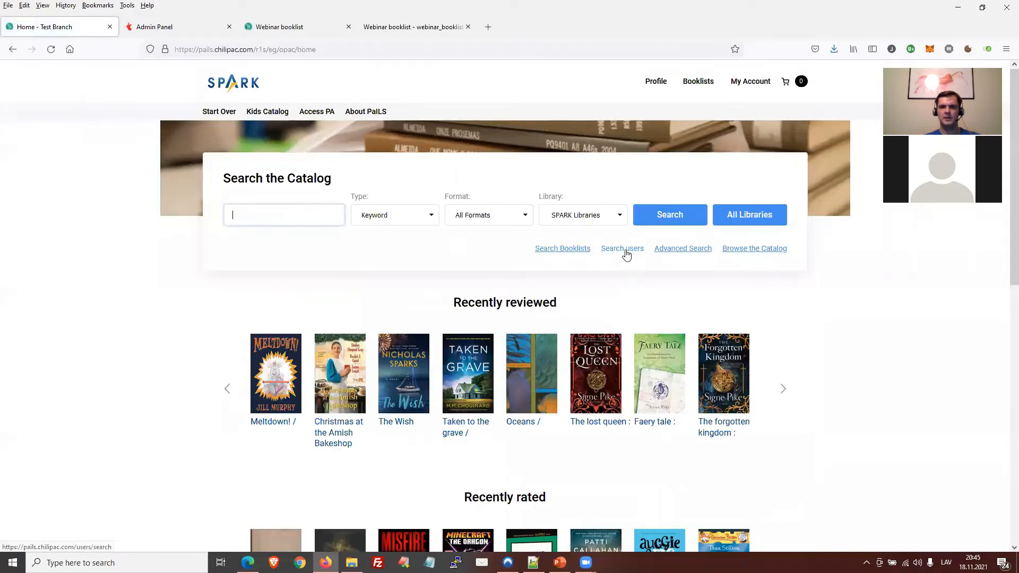
click(626, 249)
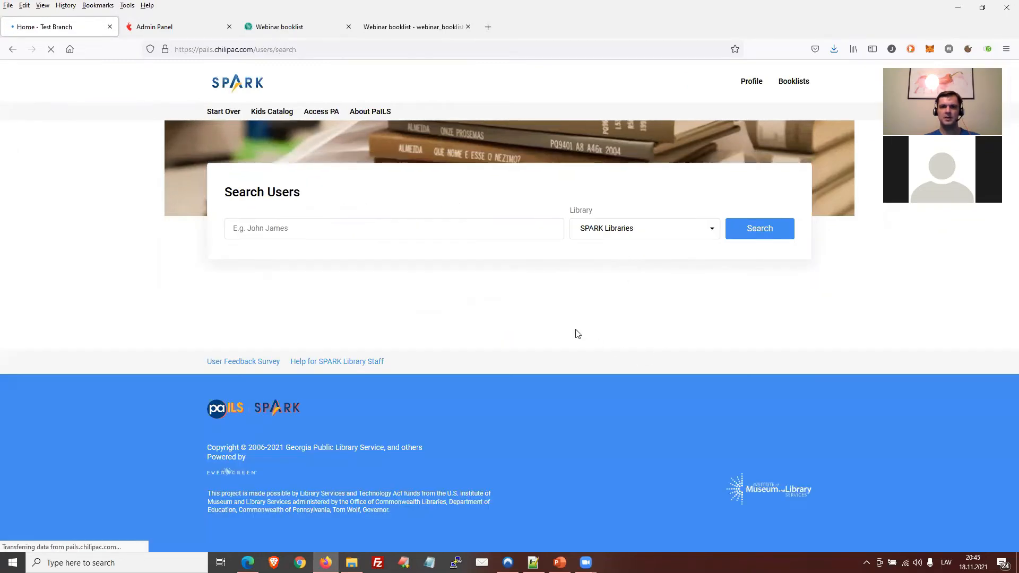
click(476, 233)
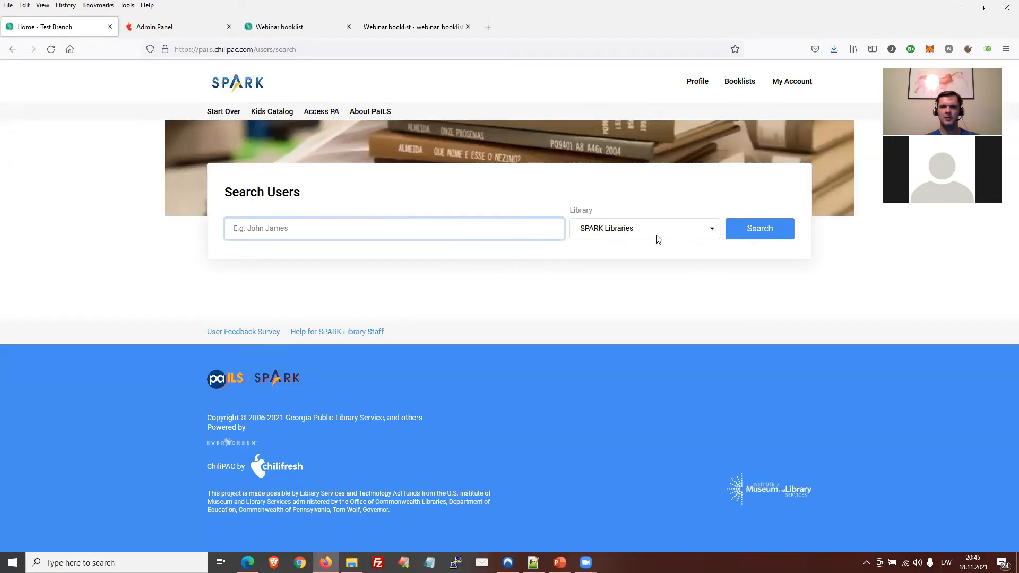
click(683, 235)
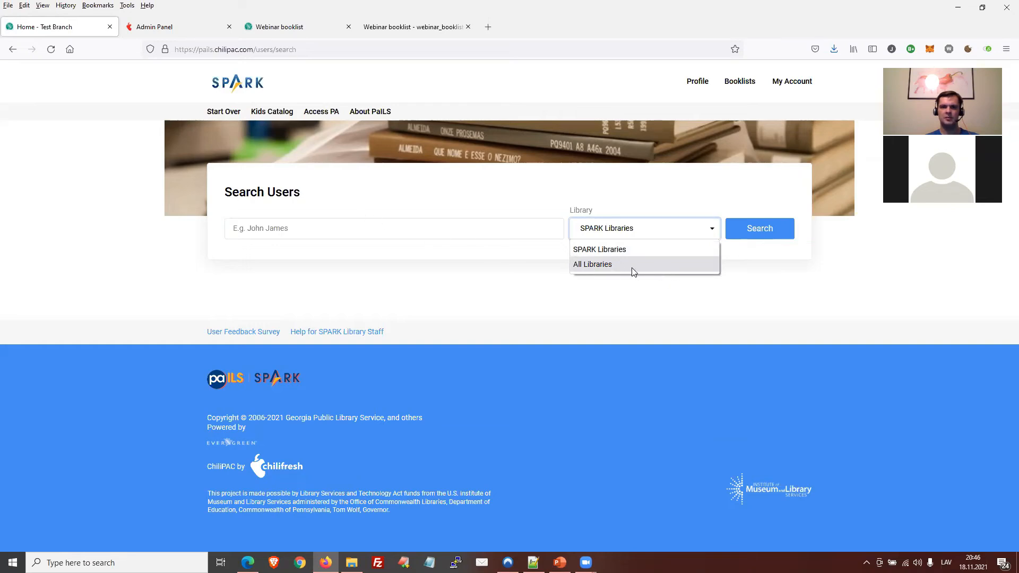
click(361, 227)
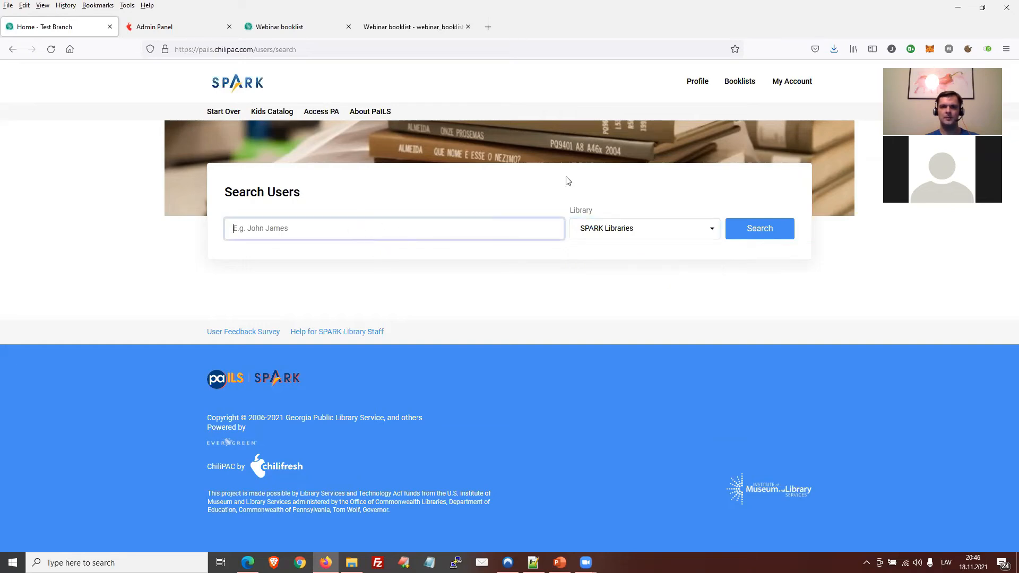
Step: Return to the catalog home page and run a keyword search for "harry potter" in SPARK Libraries
click(698, 83)
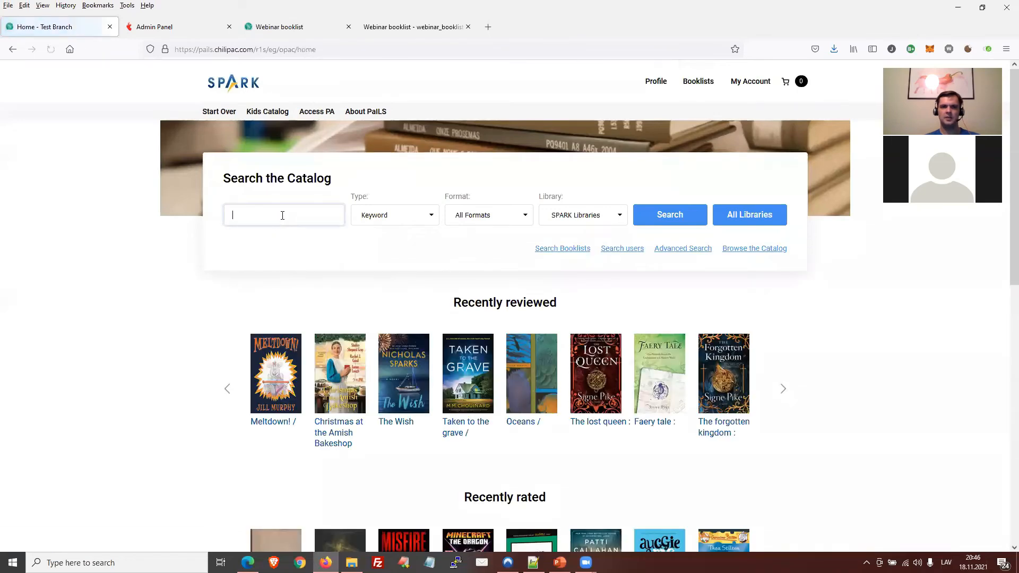
text(harry po)
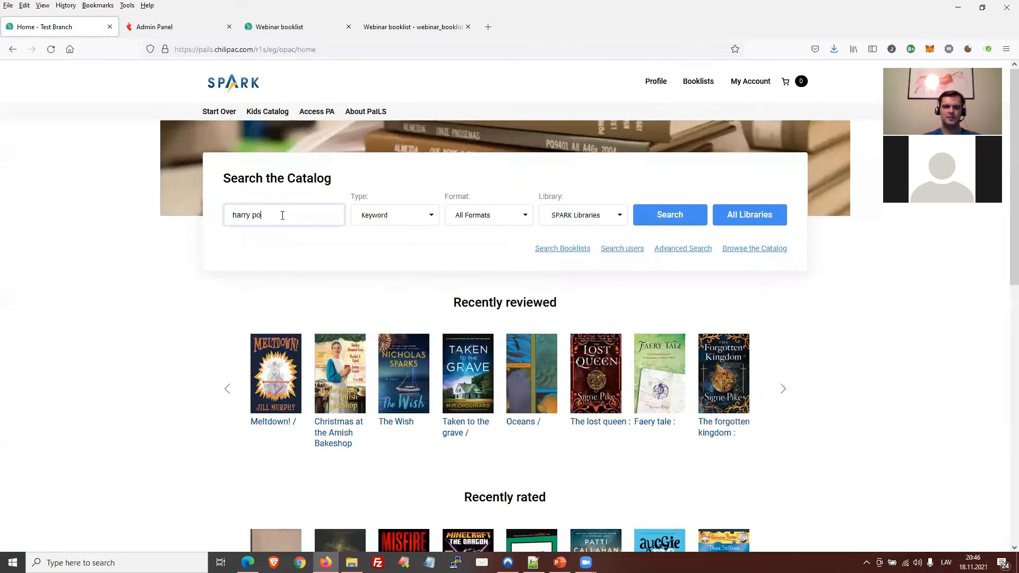
text(tter)
key(Return)
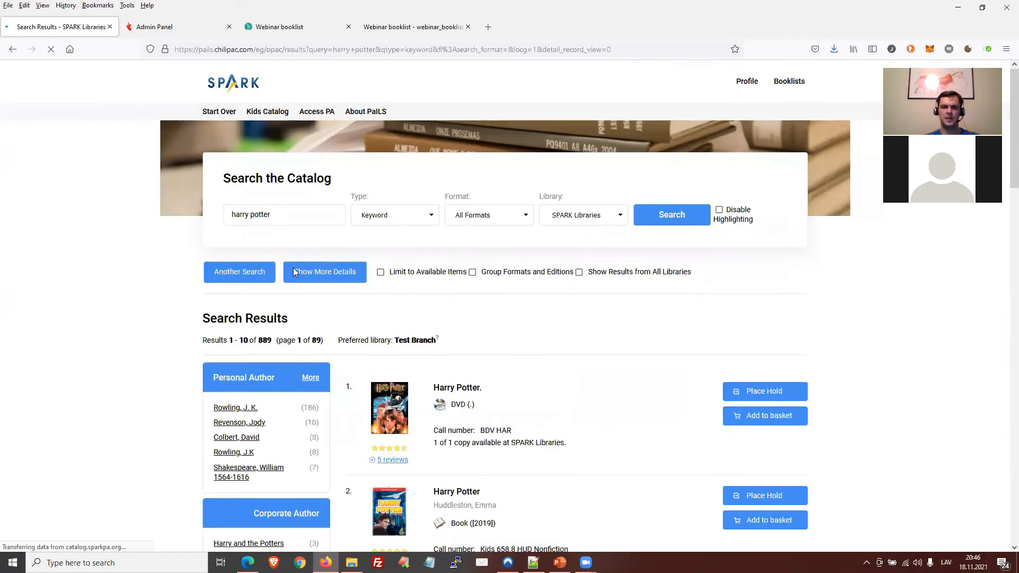
Step: Examine the Connections section below the search results for user booklists with related items and users related to them
scroll(295, 273, down, 20)
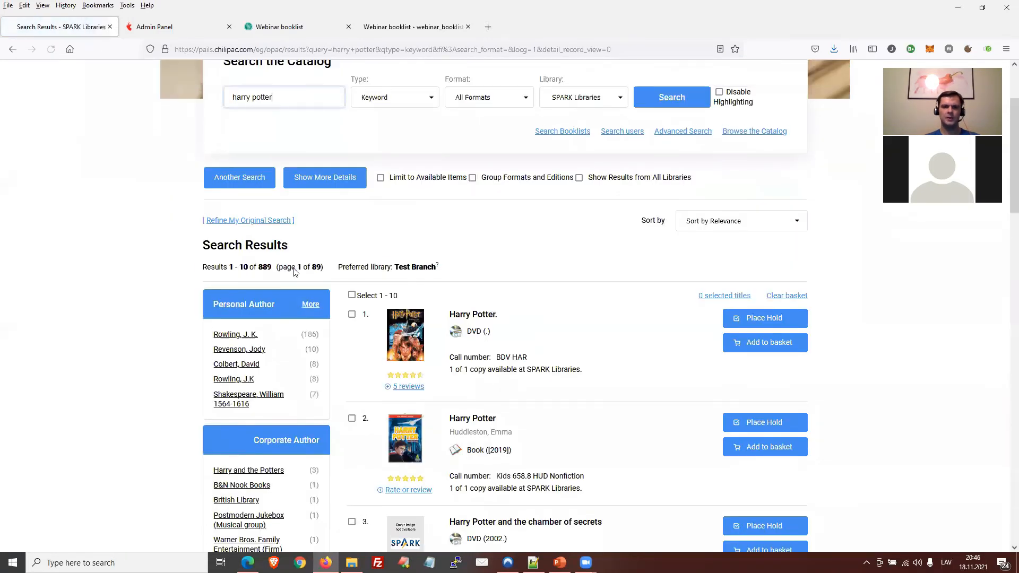
scroll(294, 271, down, 20)
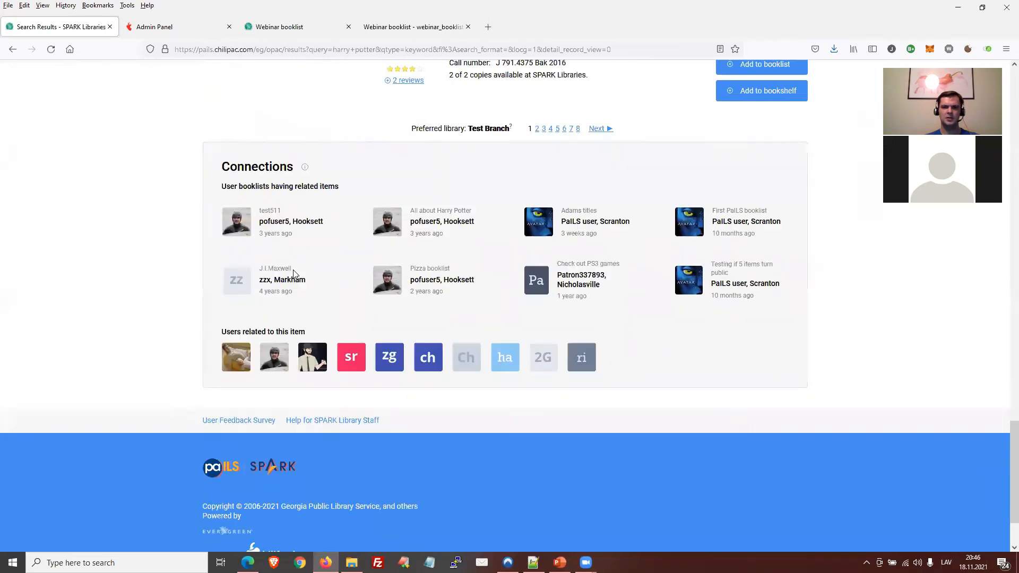
scroll(293, 270, down, 1)
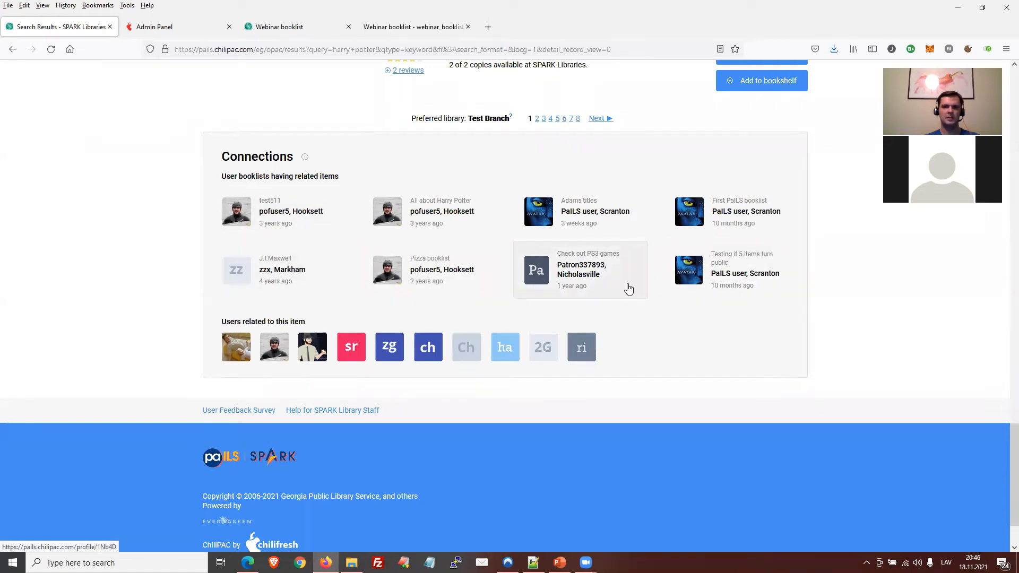
mouse_move(401, 359)
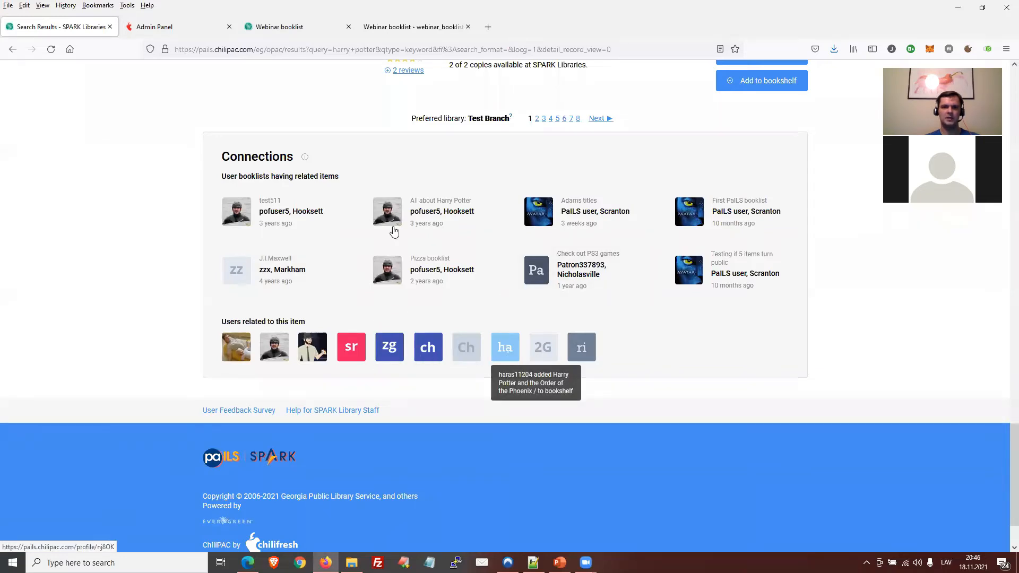
scroll(424, 255, up, 1)
mouse_move(507, 399)
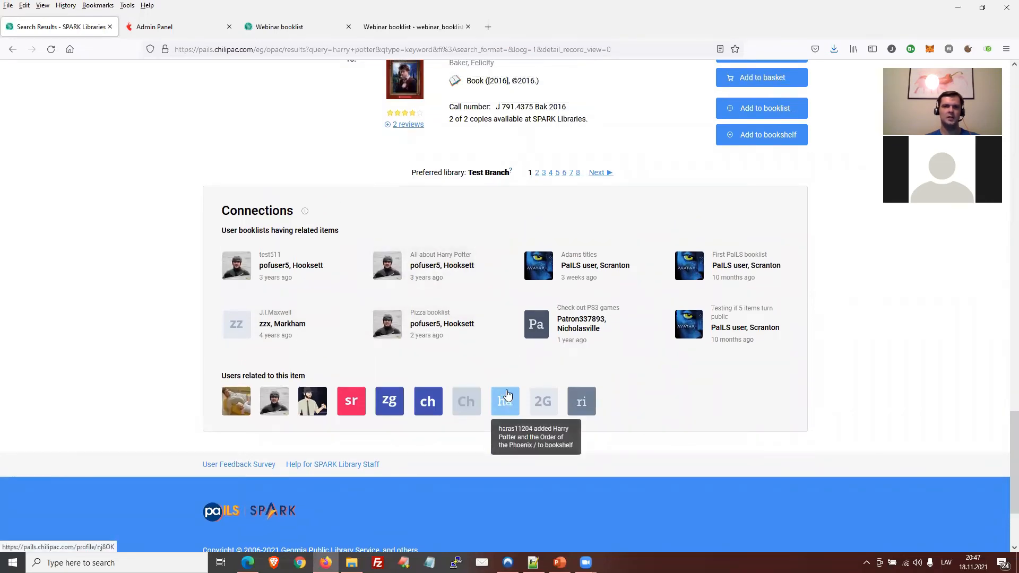
scroll(491, 403, up, 1)
scroll(491, 403, up, 4)
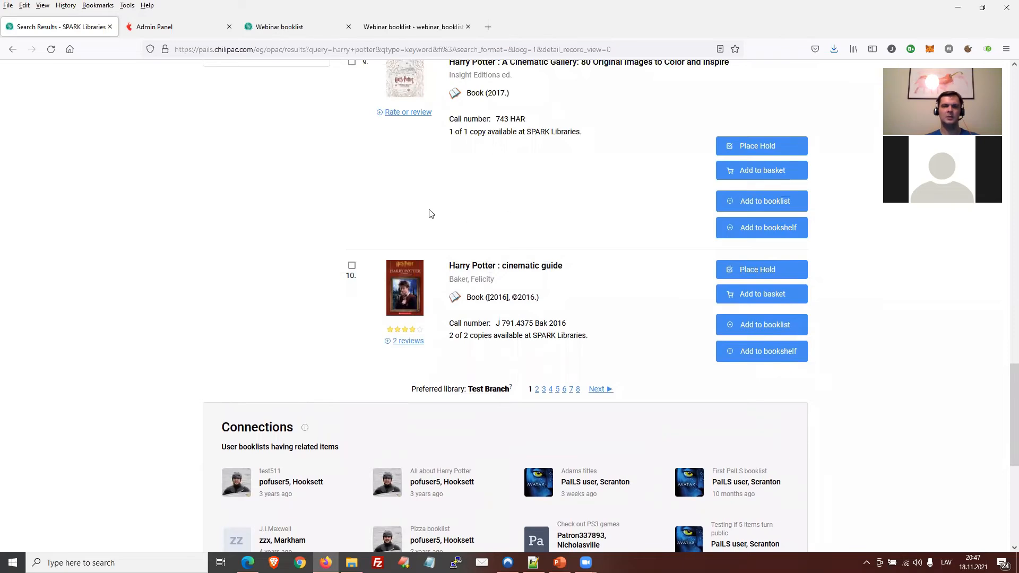
scroll(555, 281, down, 3)
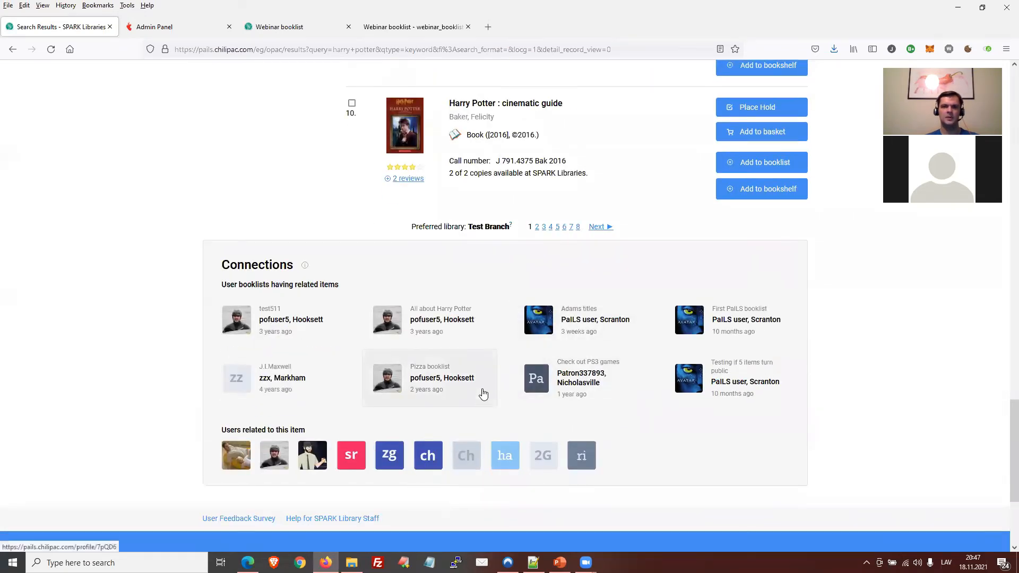
scroll(482, 393, up, 20)
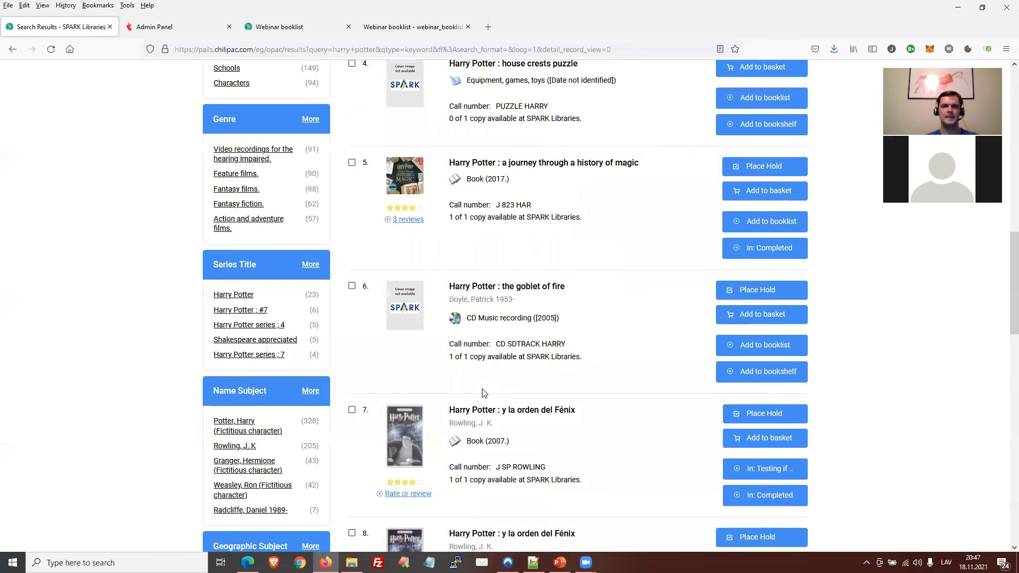
scroll(483, 393, up, 7)
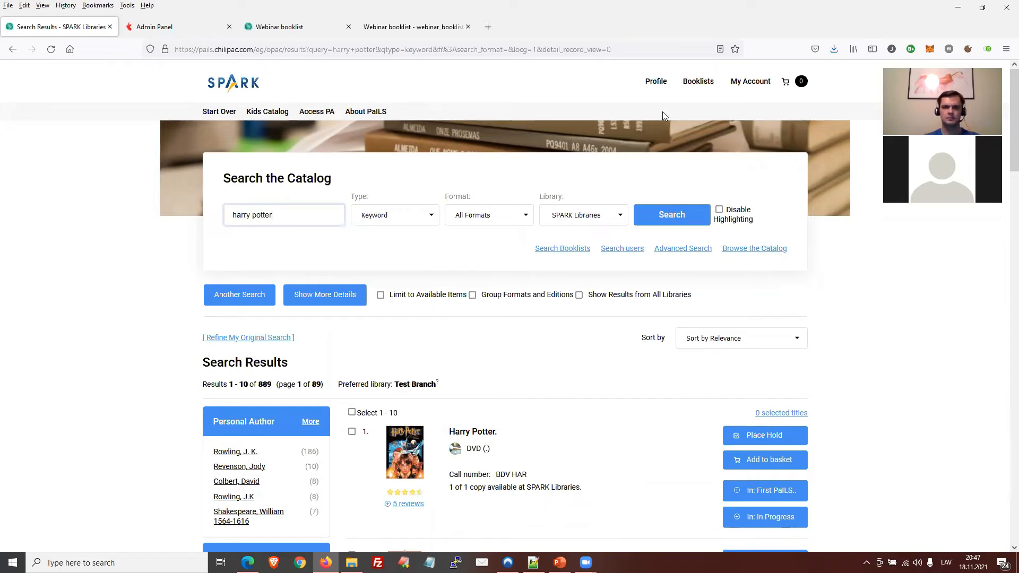
Step: Open the patron's own profile and look over its booklists, bookshelves, followed items, and recommended items and users
click(644, 83)
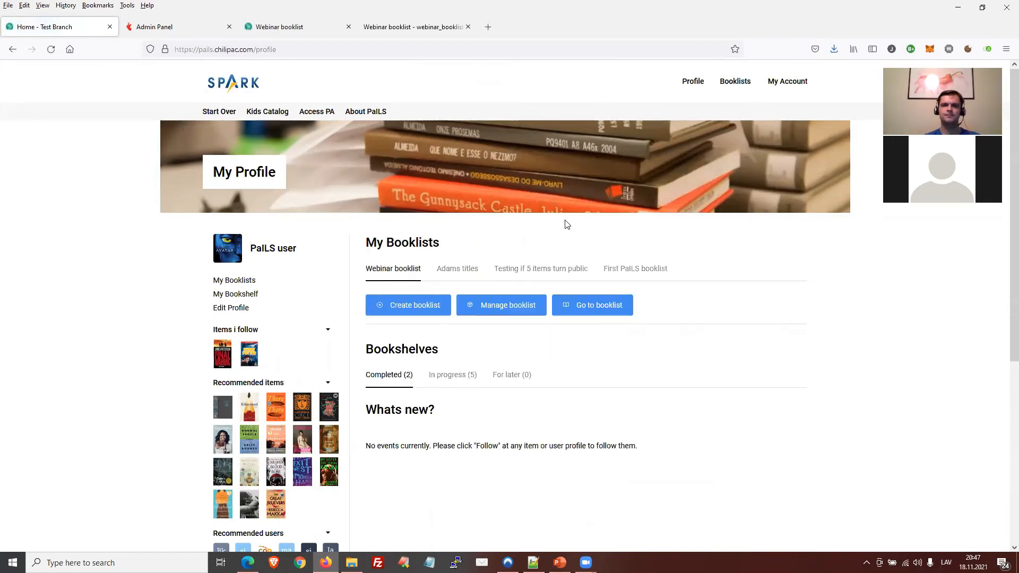
scroll(566, 224, down, 3)
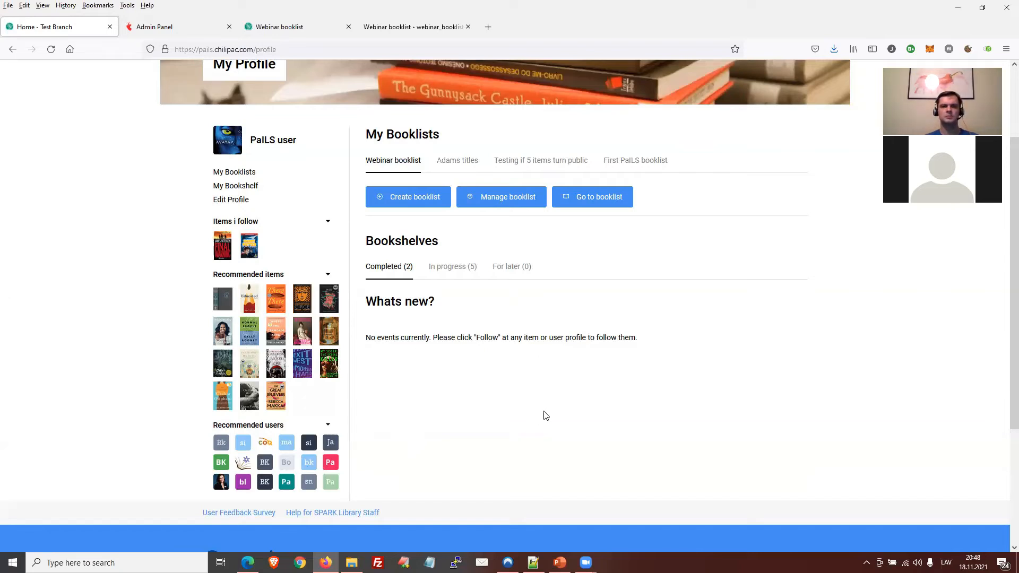
scroll(529, 424, up, 2)
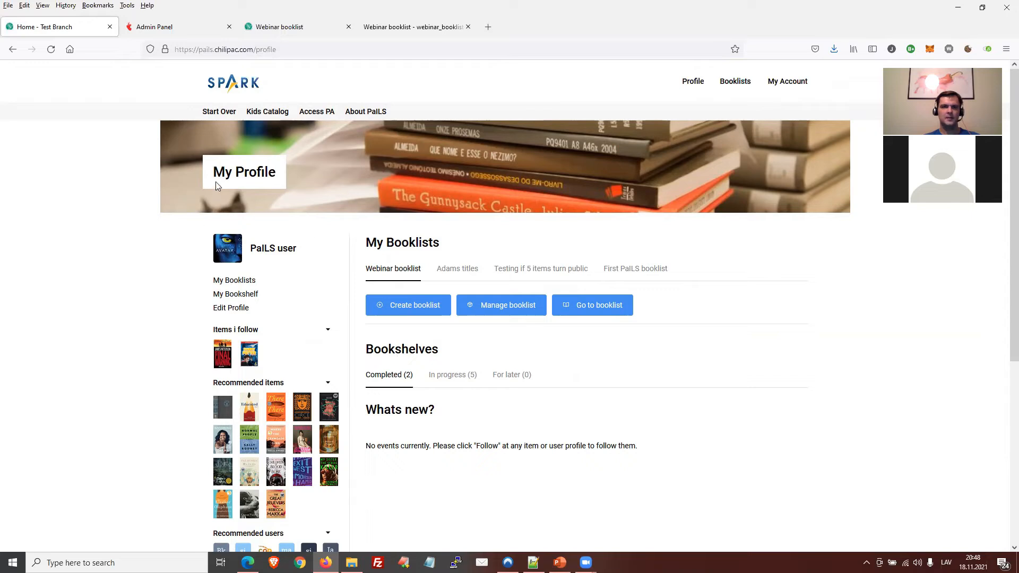
Step: Switch to the ChiliFresh admin panel and show how to reach it from the ChiliFresh website's home page
click(137, 30)
click(95, 31)
click(154, 28)
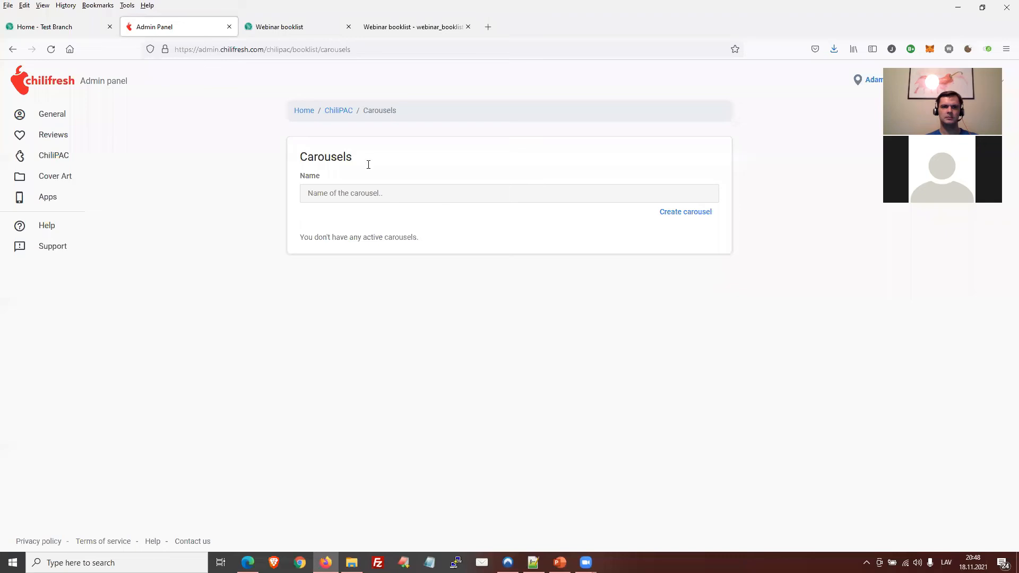
click(51, 115)
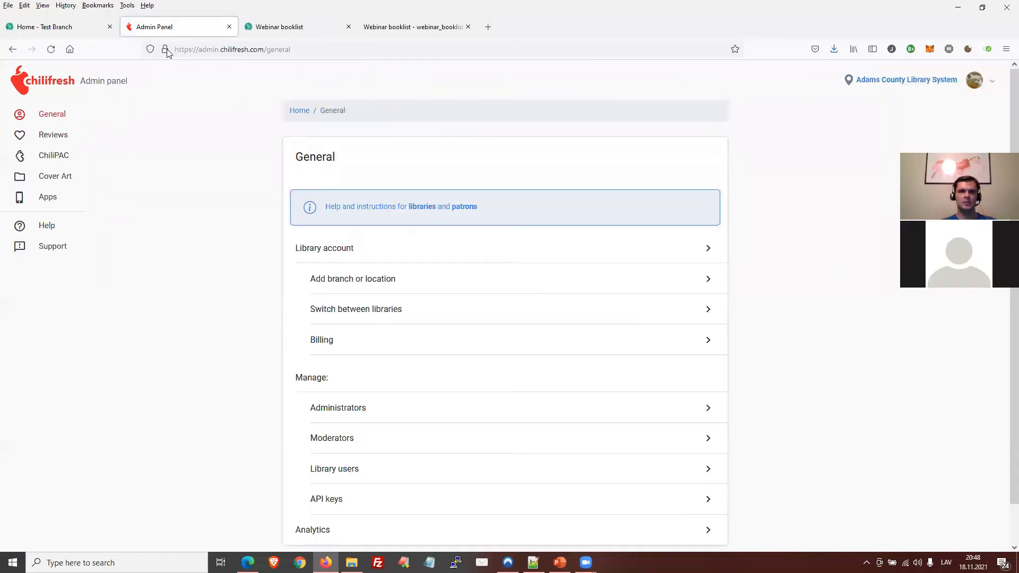
click(71, 49)
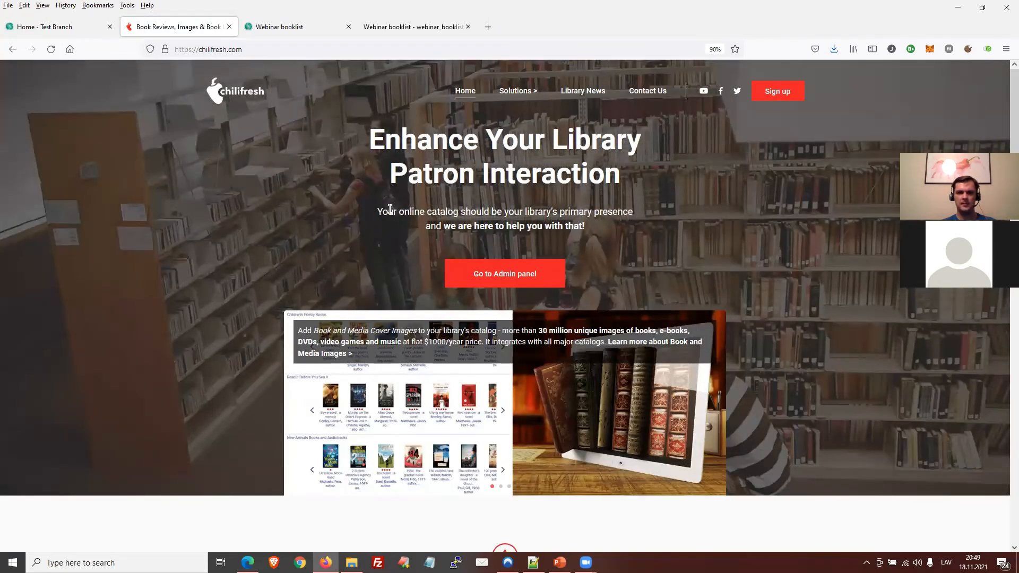
click(527, 279)
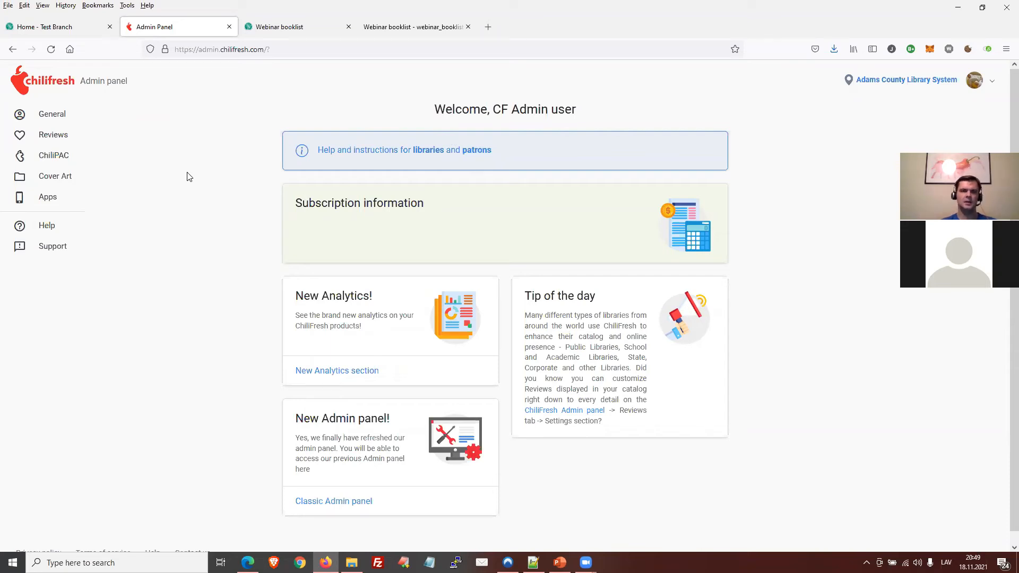
Step: Look over the admin panel's General section and open its library users management page
click(61, 116)
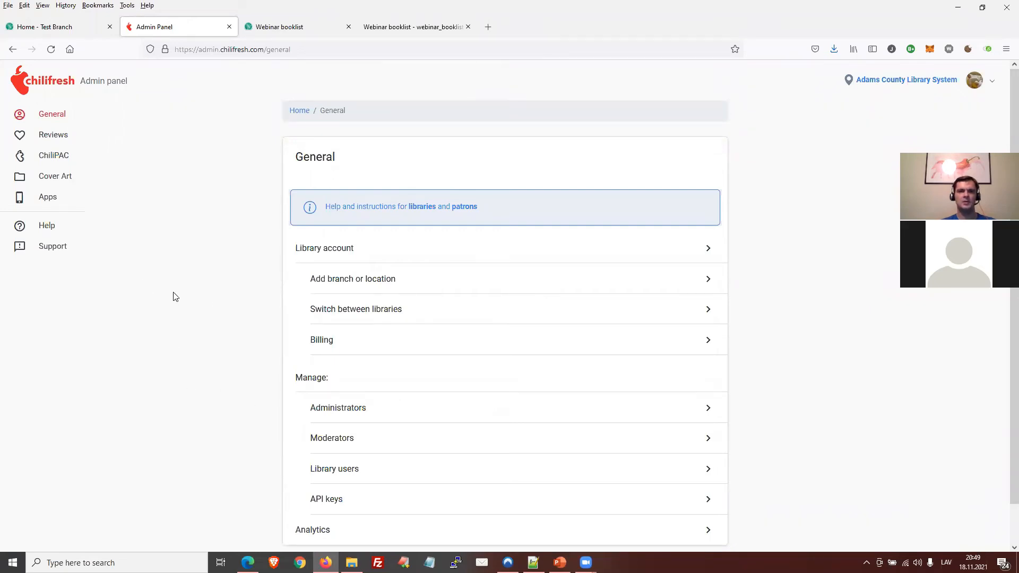
click(50, 89)
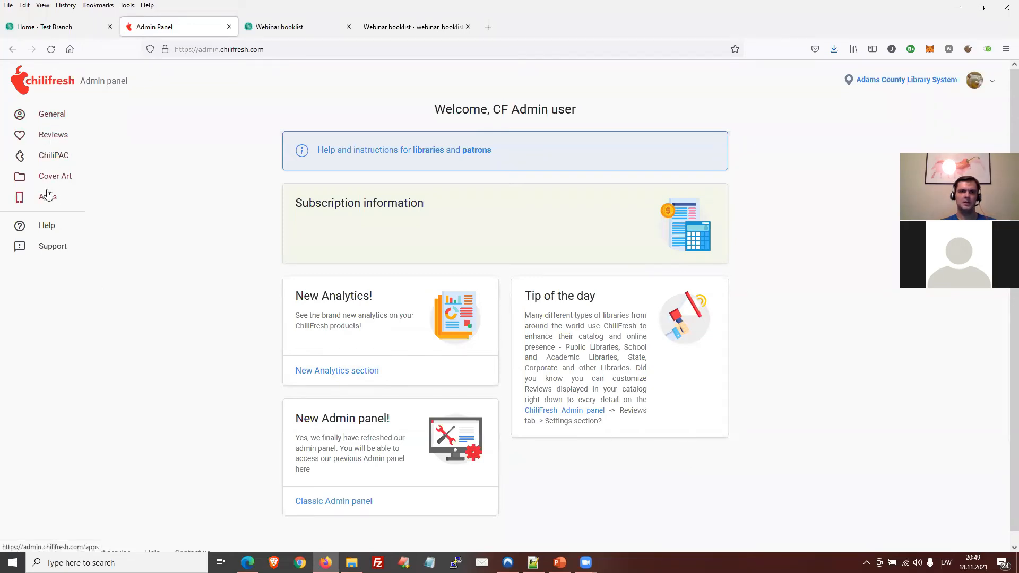
click(59, 116)
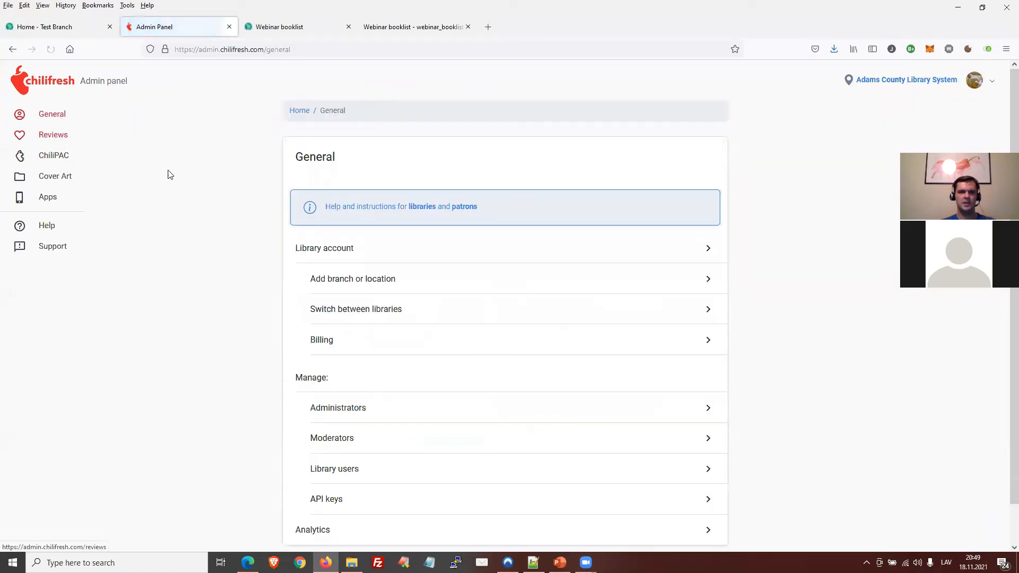
scroll(244, 257, down, 1)
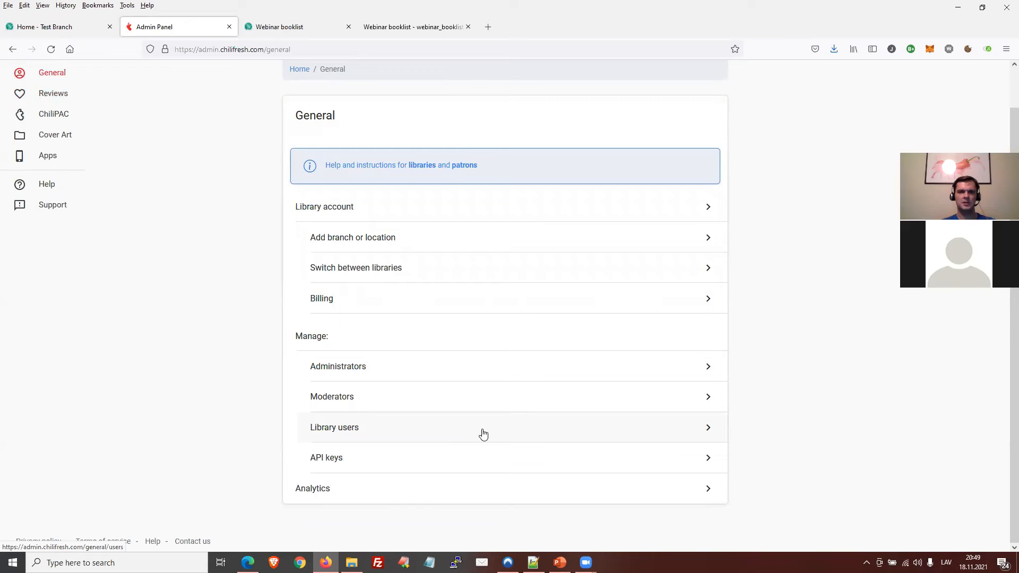
click(639, 435)
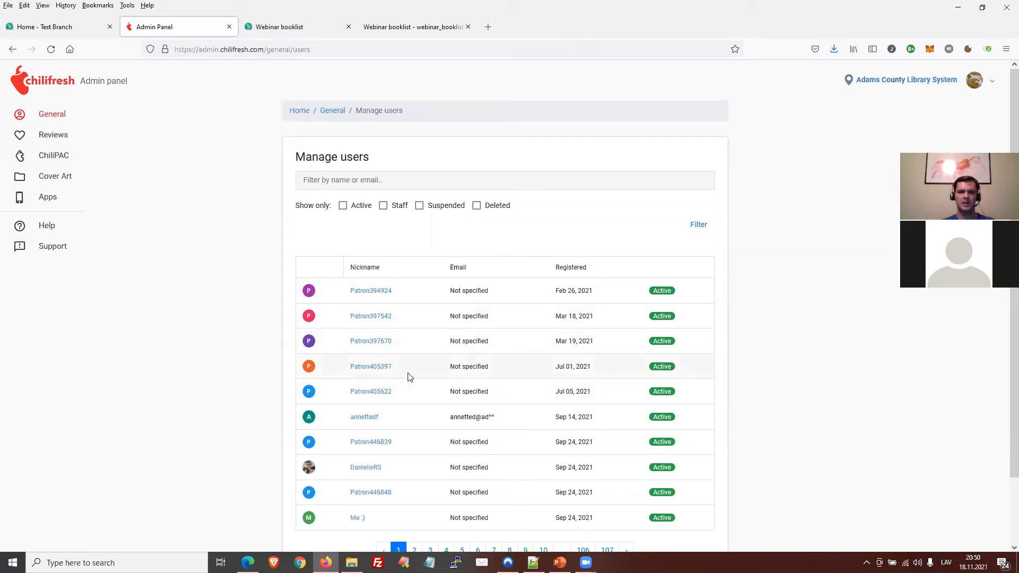
Step: Open a registered patron's management page from the user list and view the account status choices without changing them
click(378, 367)
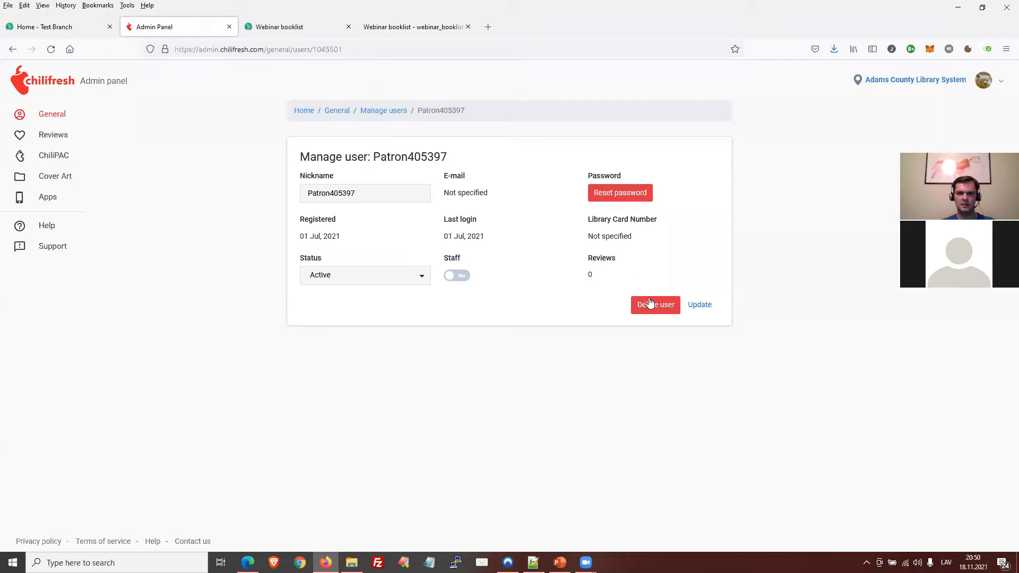
click(391, 279)
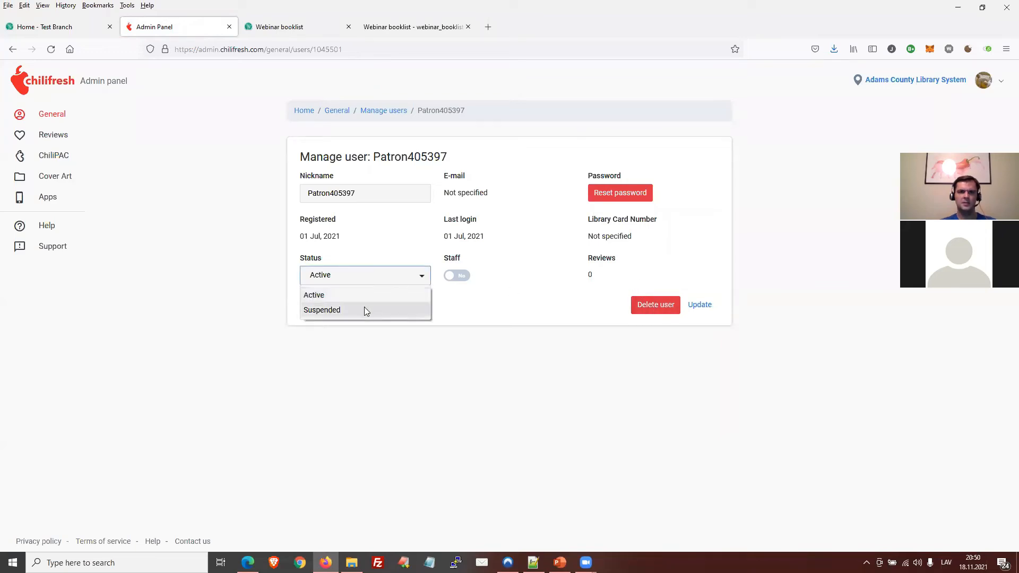
click(383, 267)
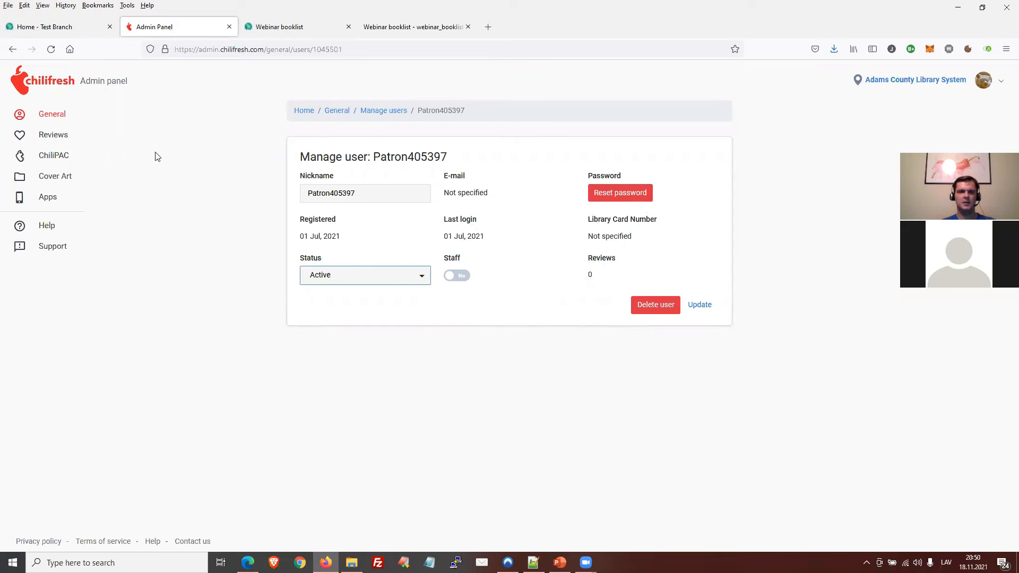
Step: Open the Cover Art upload page and examine the previously uploaded covers and their ISBN identifiers
click(65, 123)
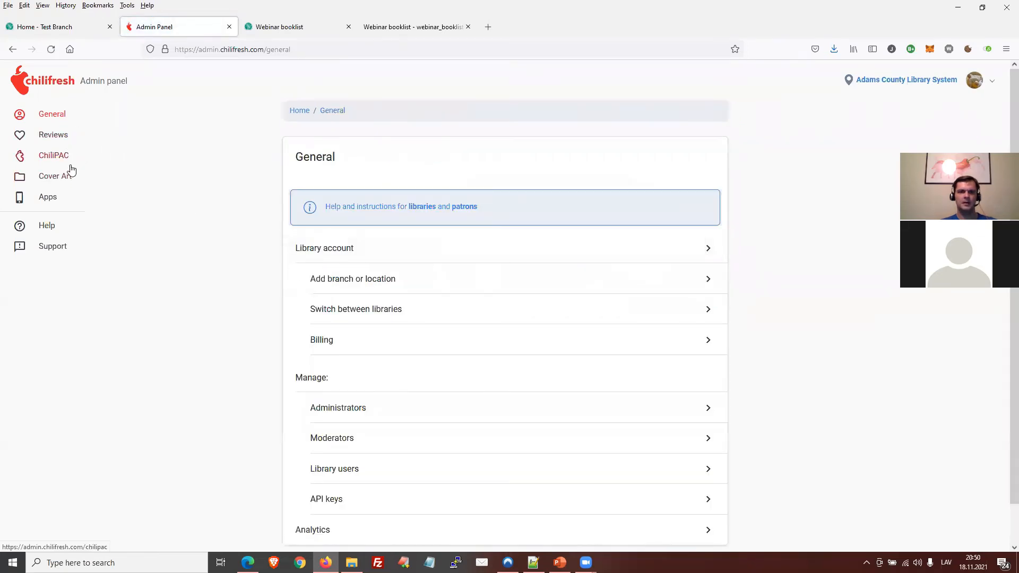
click(55, 176)
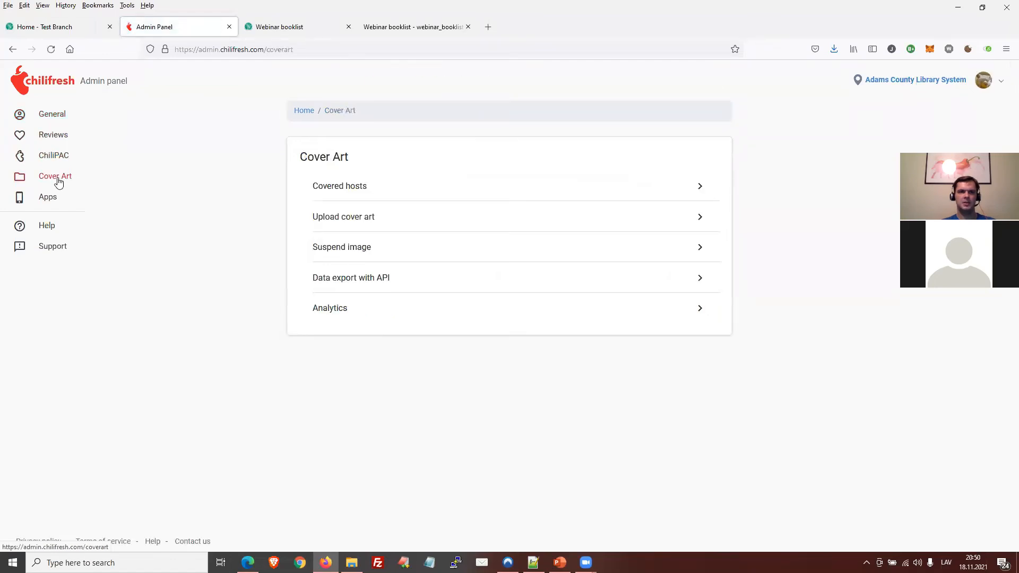
click(393, 226)
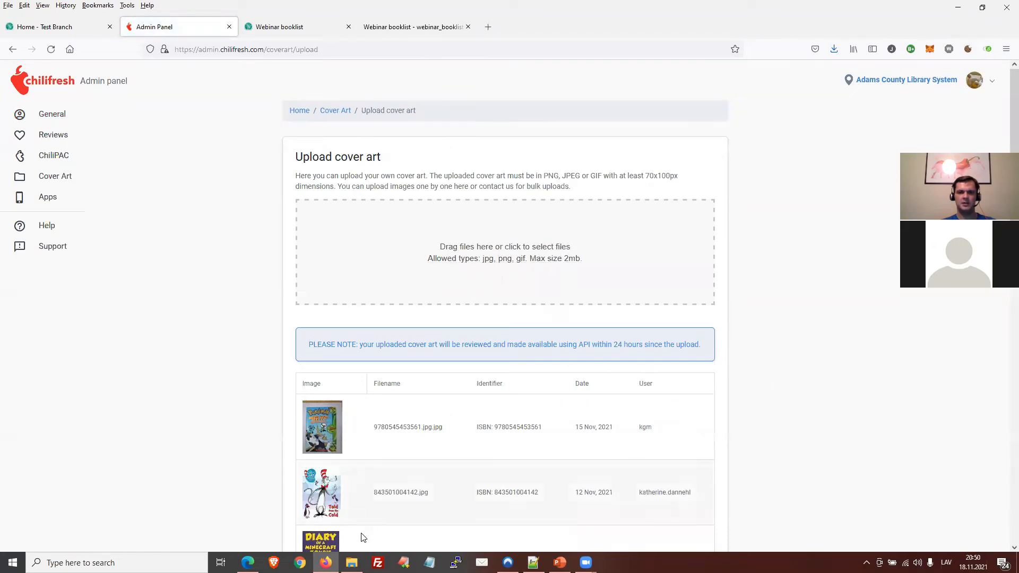
mouse_move(351, 562)
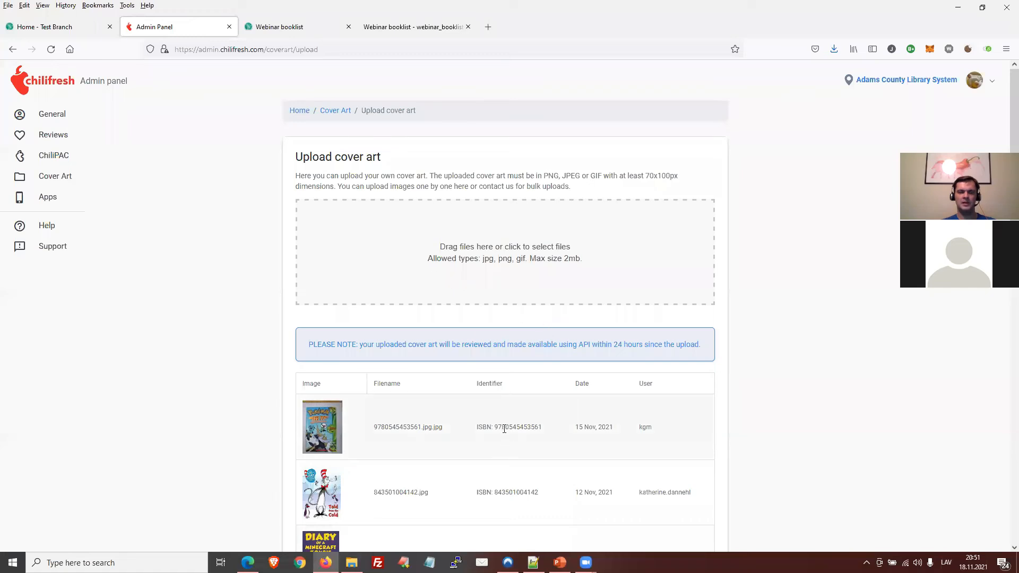
drag(495, 429, 544, 432)
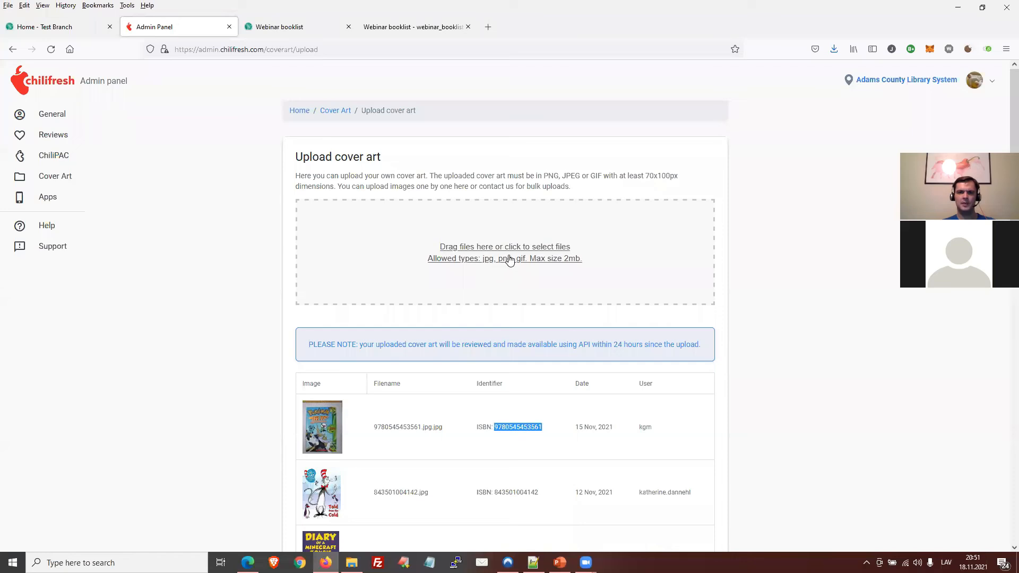
scroll(481, 281, down, 2)
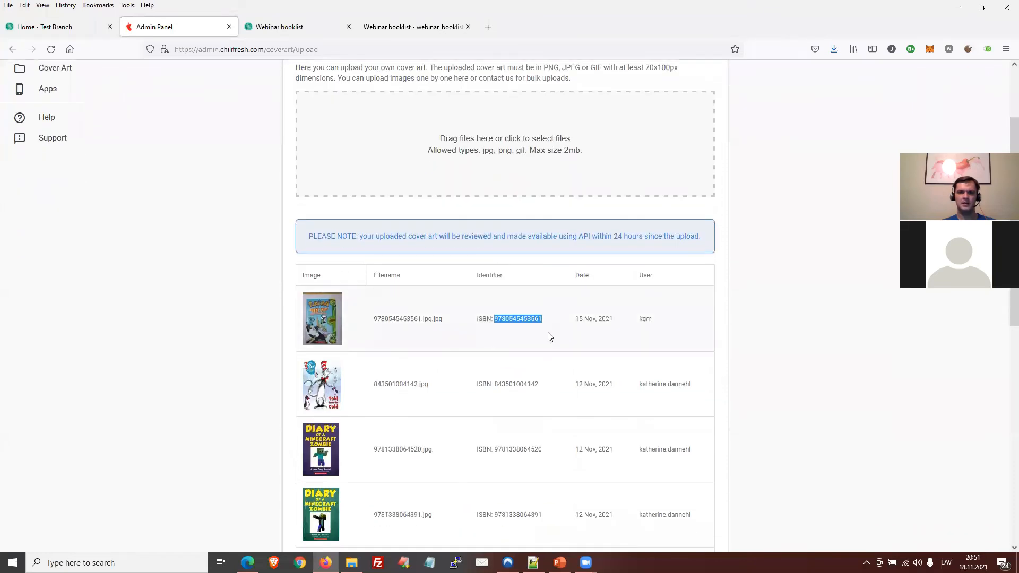
scroll(562, 367, up, 2)
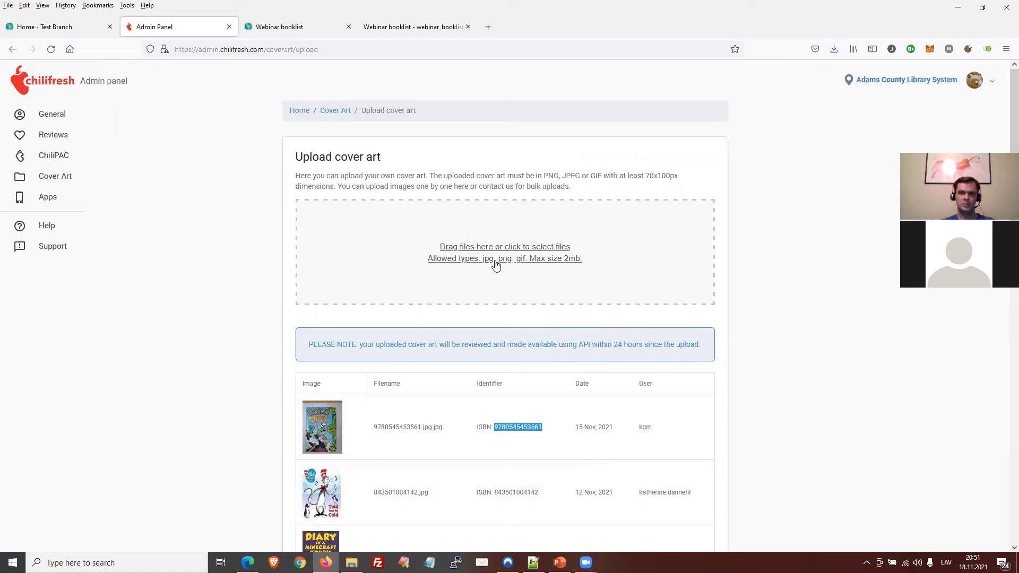
Step: Select the cover image 014633376395.jpg for upload and view the available identifier types, leaving ISBN chosen
click(511, 255)
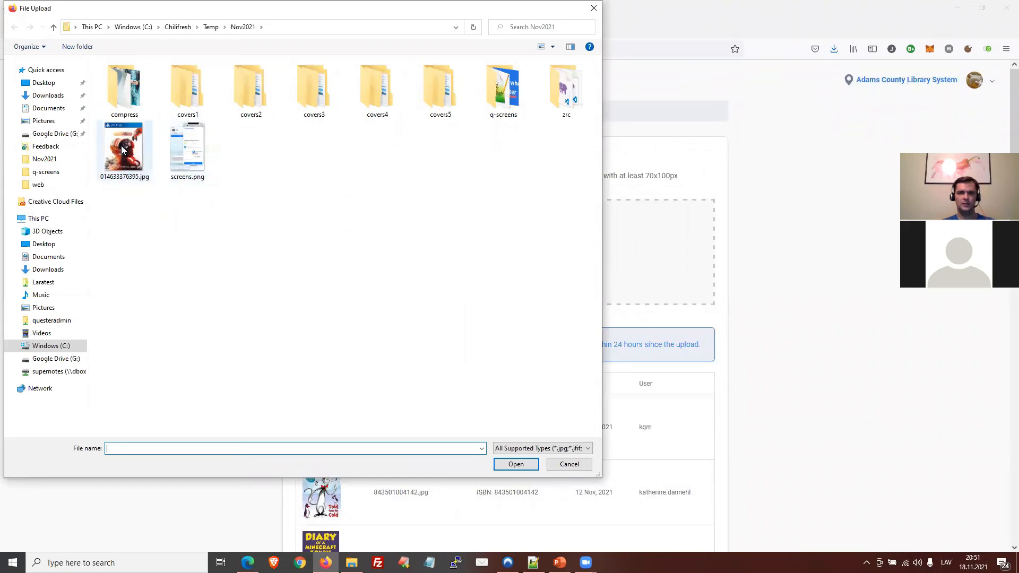
double_click(123, 150)
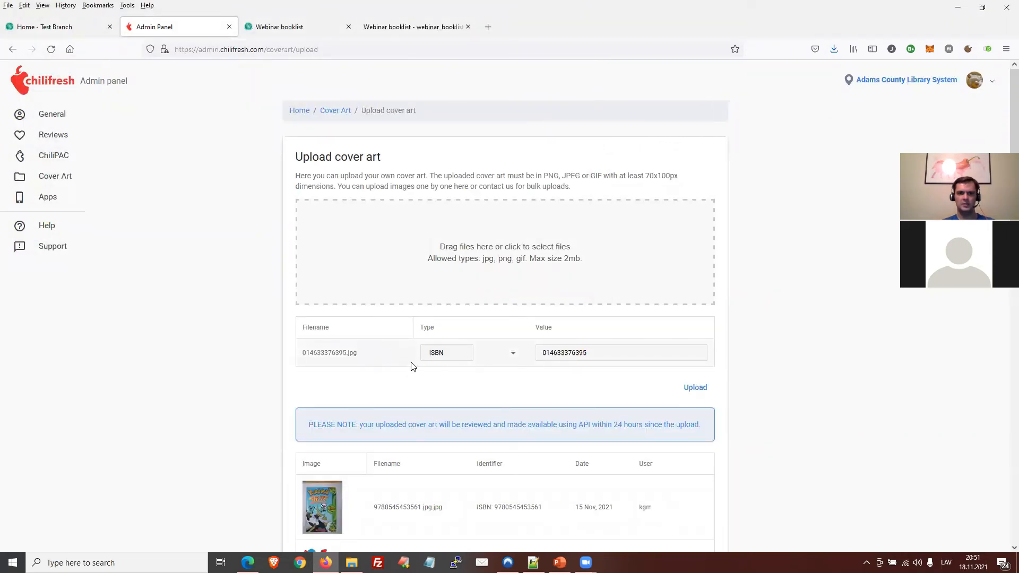
drag(604, 356, 530, 356)
click(603, 357)
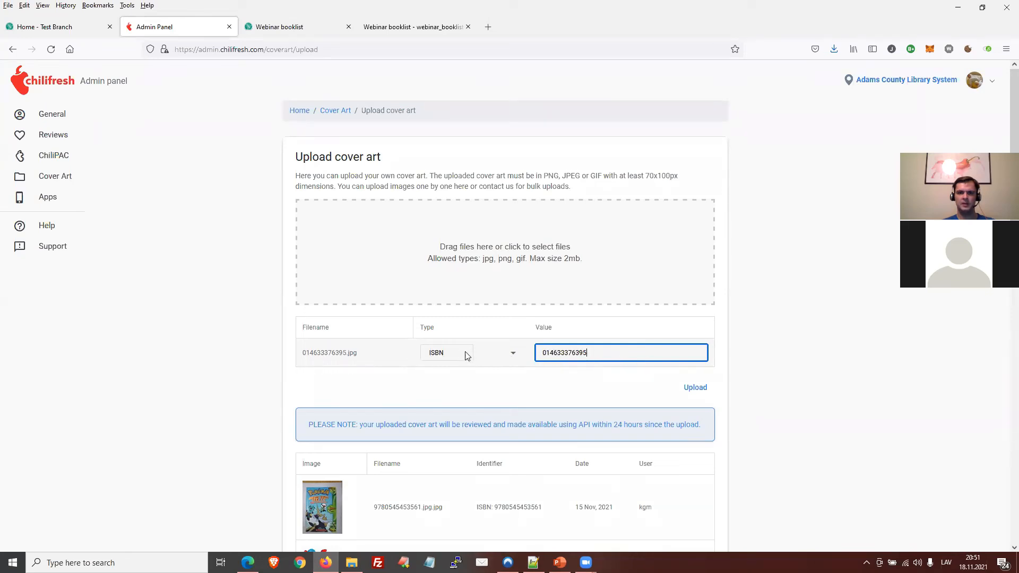
click(513, 355)
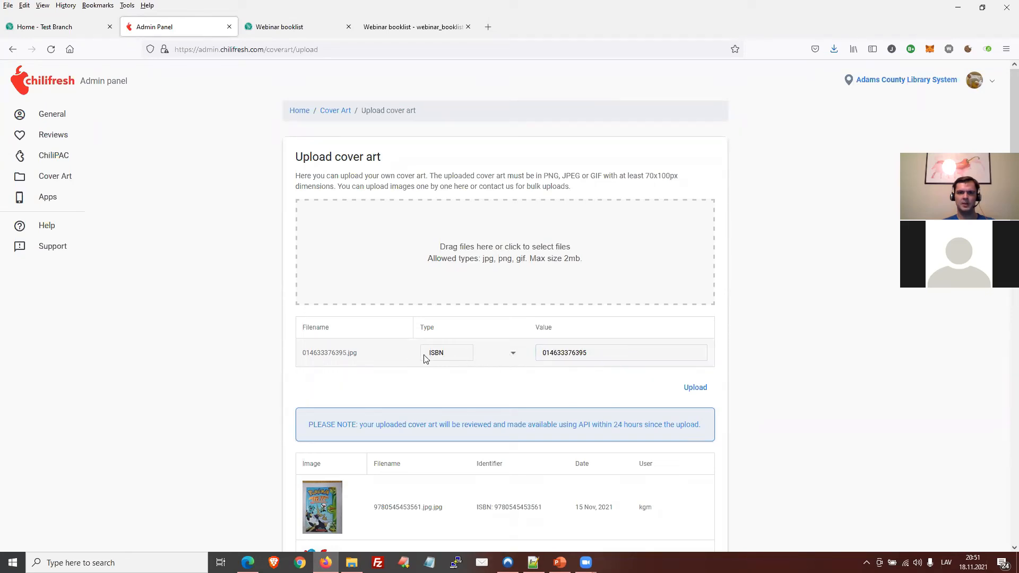
click(443, 355)
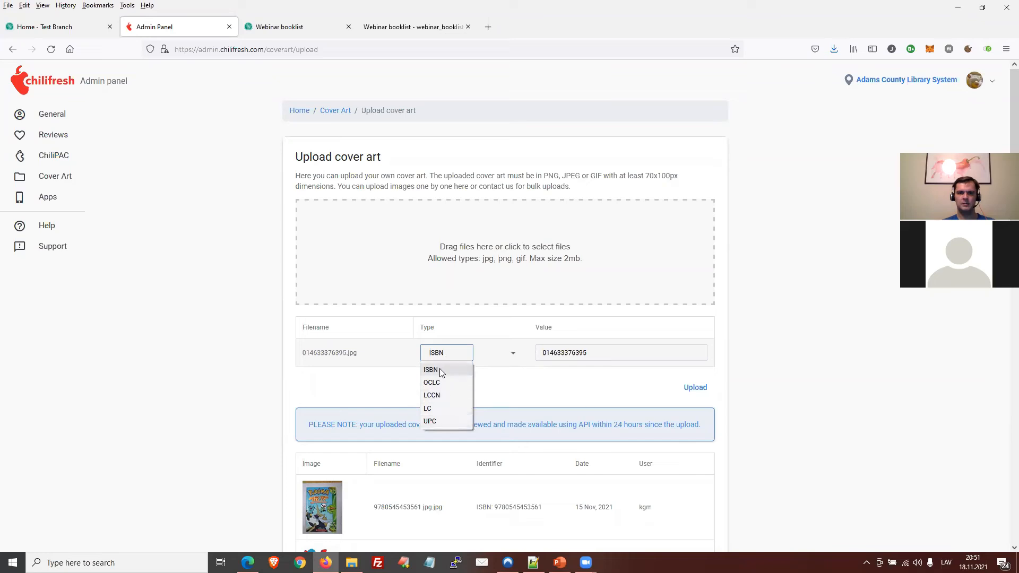
click(776, 313)
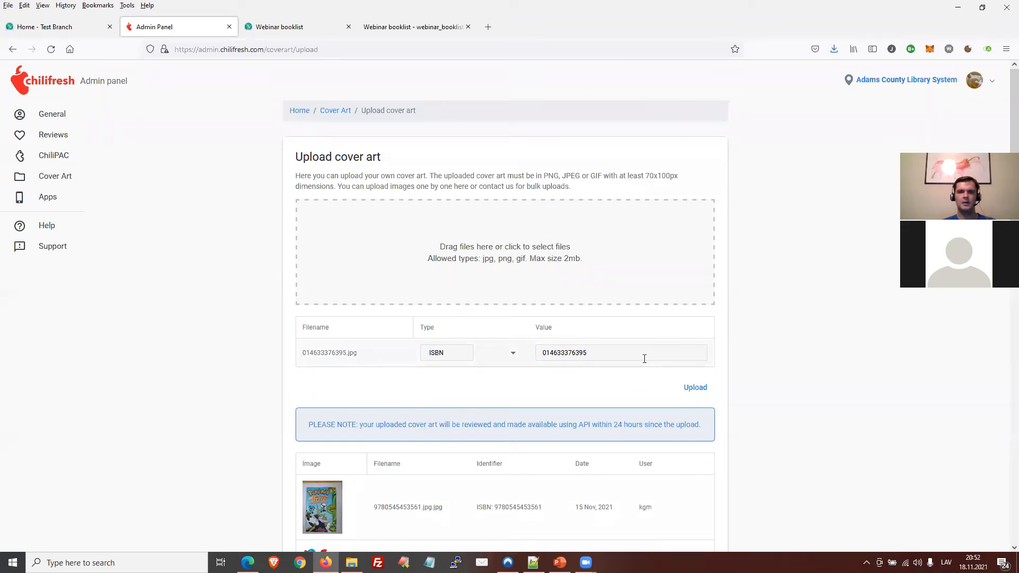
Step: Examine the selected cover's identifier value and the note about review time, without uploading the image
click(615, 356)
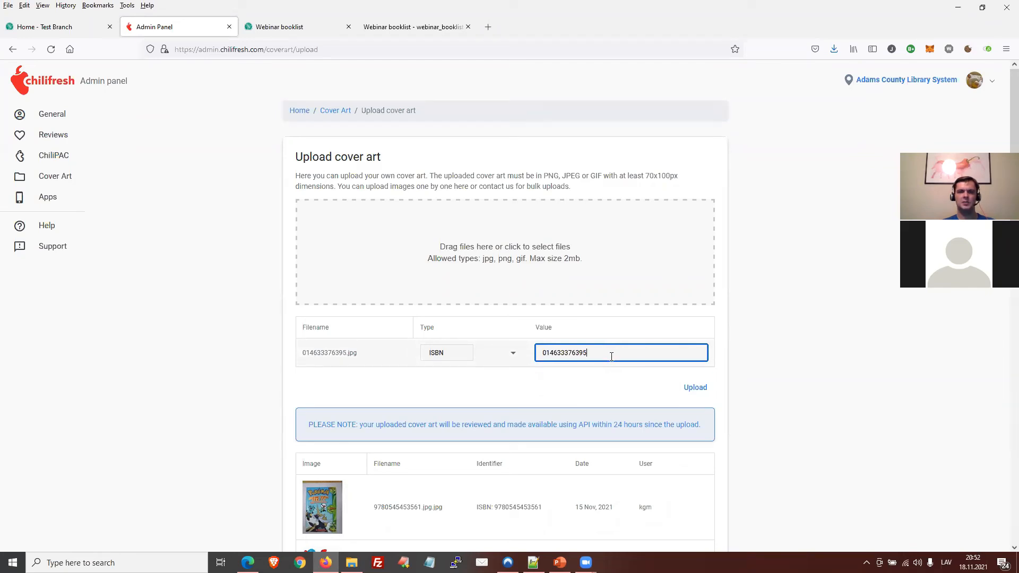
drag(559, 357, 536, 356)
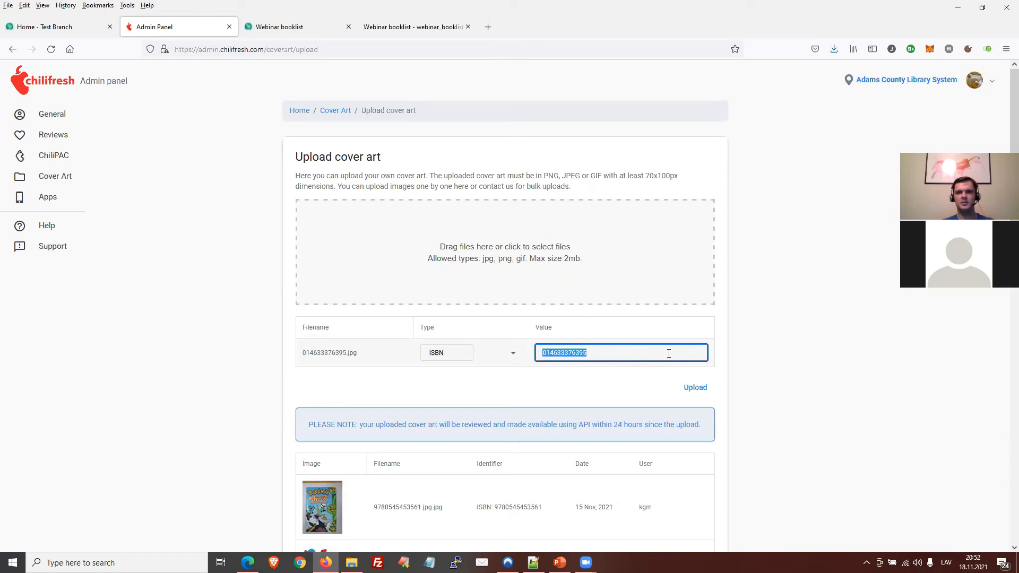
click(635, 352)
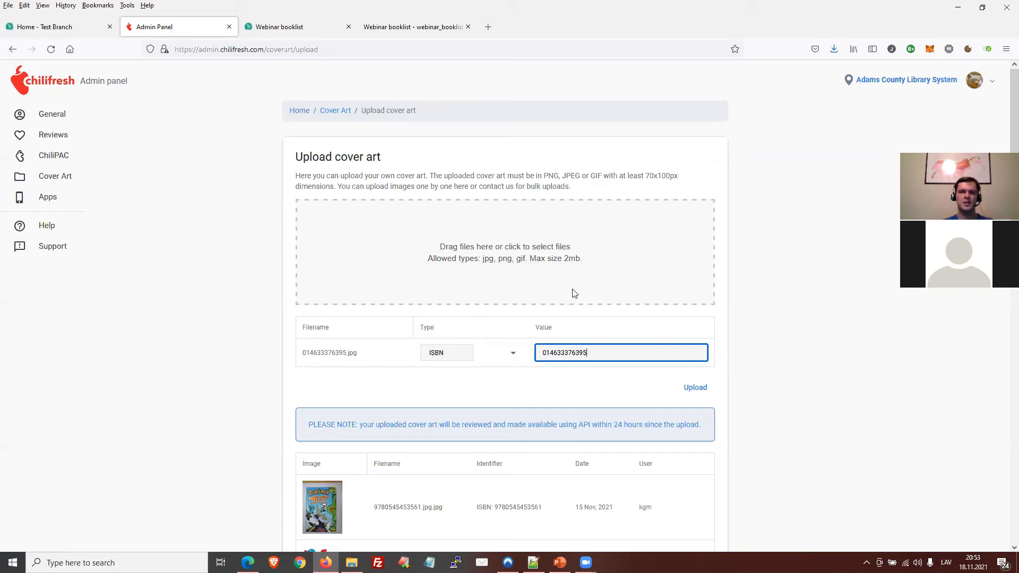
scroll(632, 277, down, 2)
scroll(634, 277, up, 2)
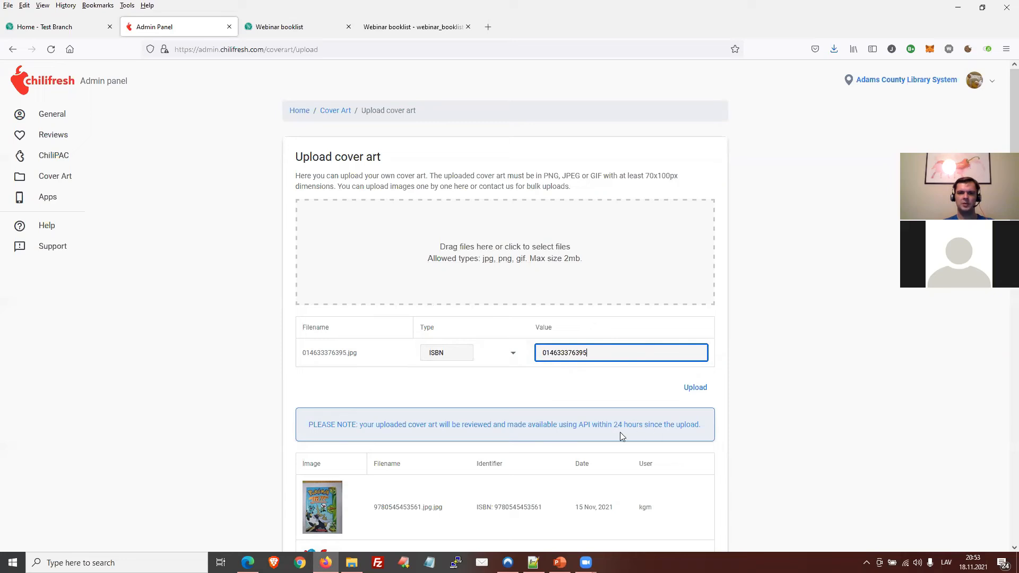
drag(613, 425, 630, 428)
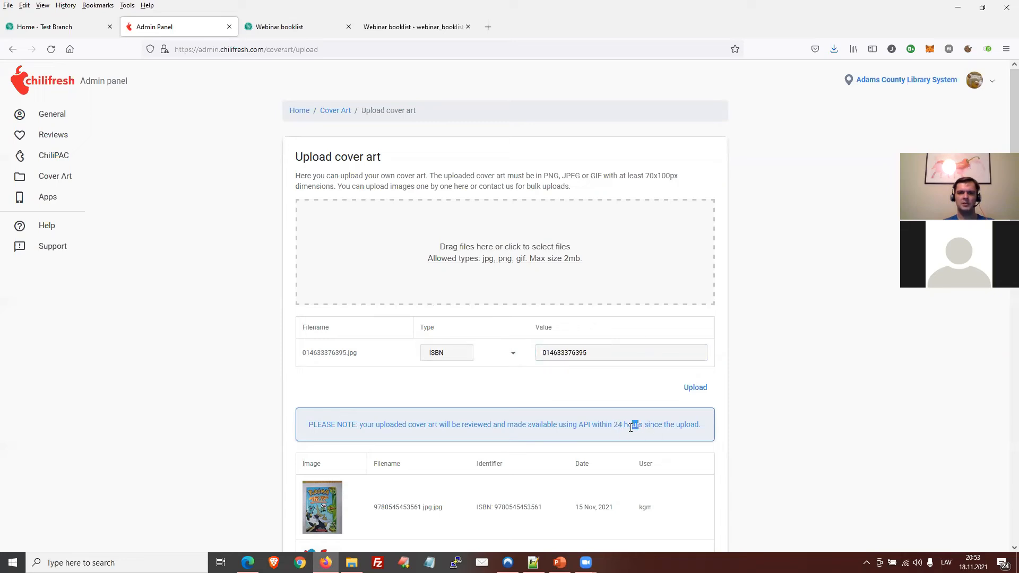
click(534, 401)
Step: View the Suspend image page in Cover Art without entering an ISBN, and return to the Cover Art overview
click(68, 183)
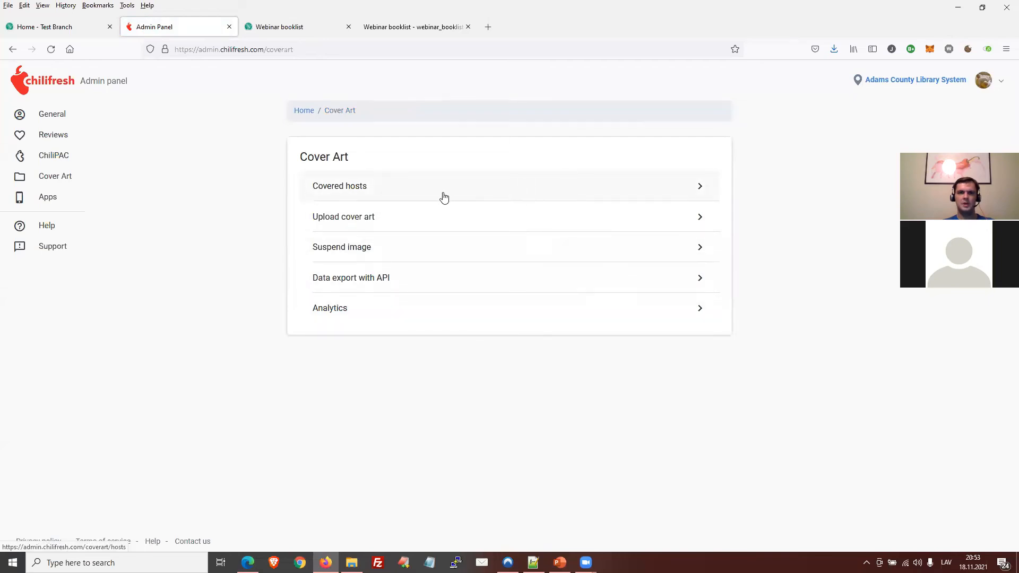
click(417, 244)
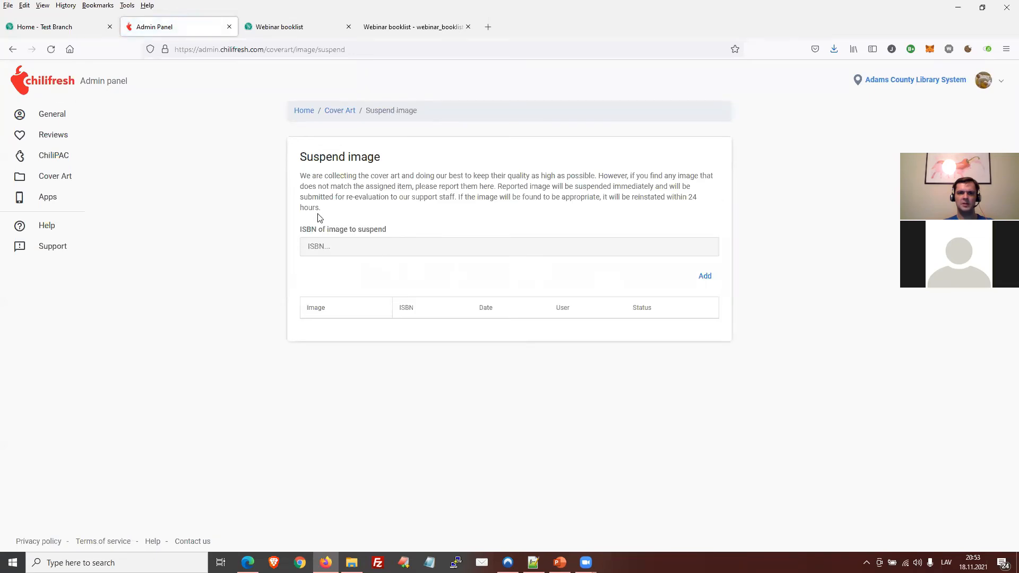
click(13, 50)
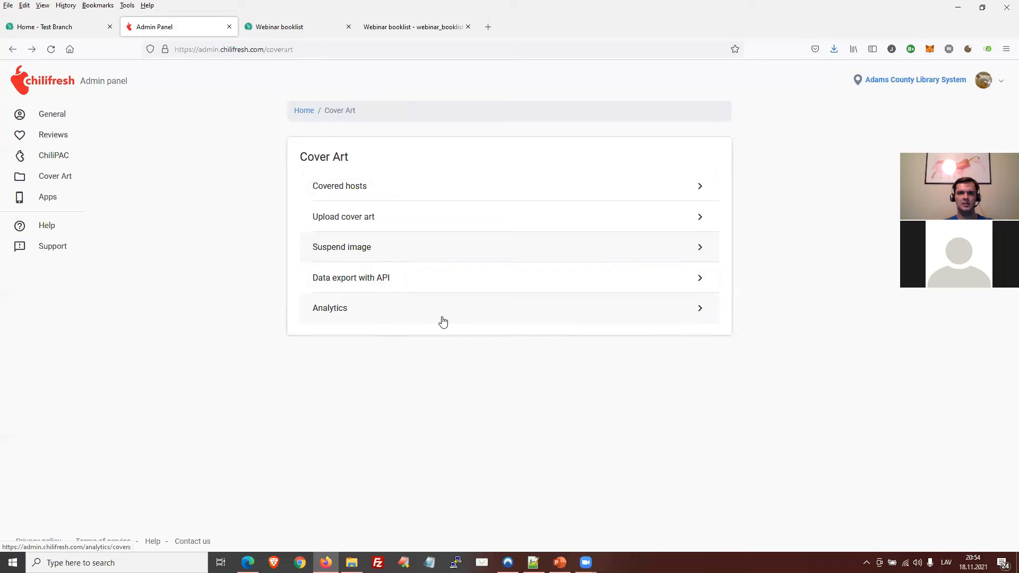
Step: Open the Cover Art analytics and look over the displayed covers chart and the breakdown by cover type
click(444, 317)
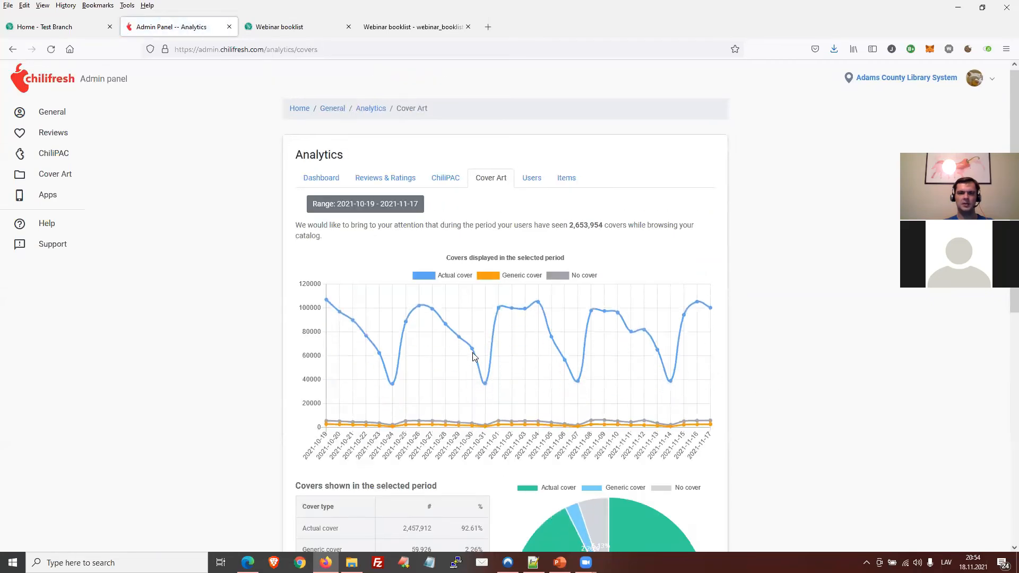
scroll(473, 352, down, 2)
scroll(375, 265, down, 2)
mouse_move(579, 405)
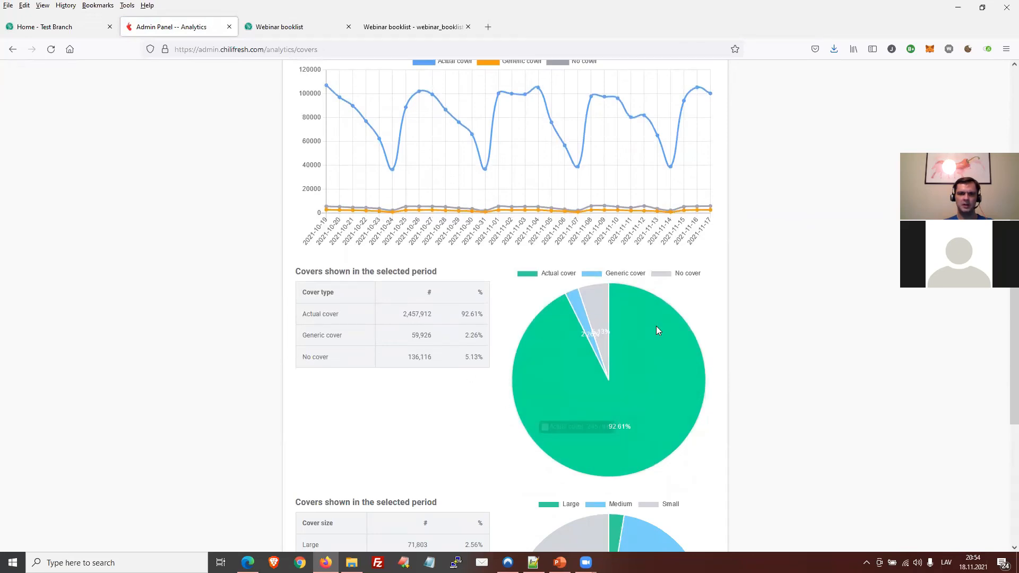
Step: Examine the cover type and cover size charts and tables in the Cover Art analytics for the selected period
mouse_move(602, 317)
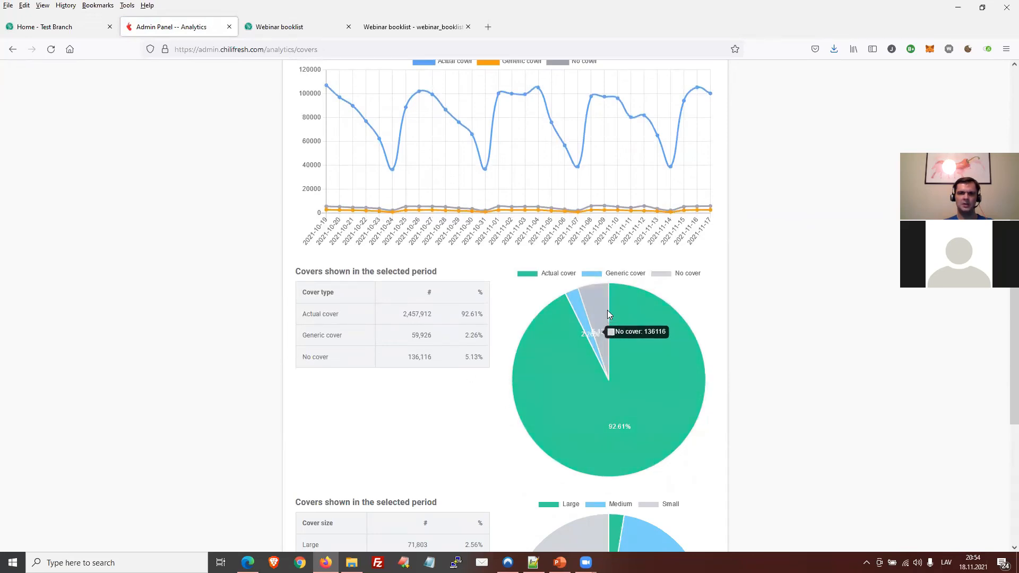
mouse_move(692, 337)
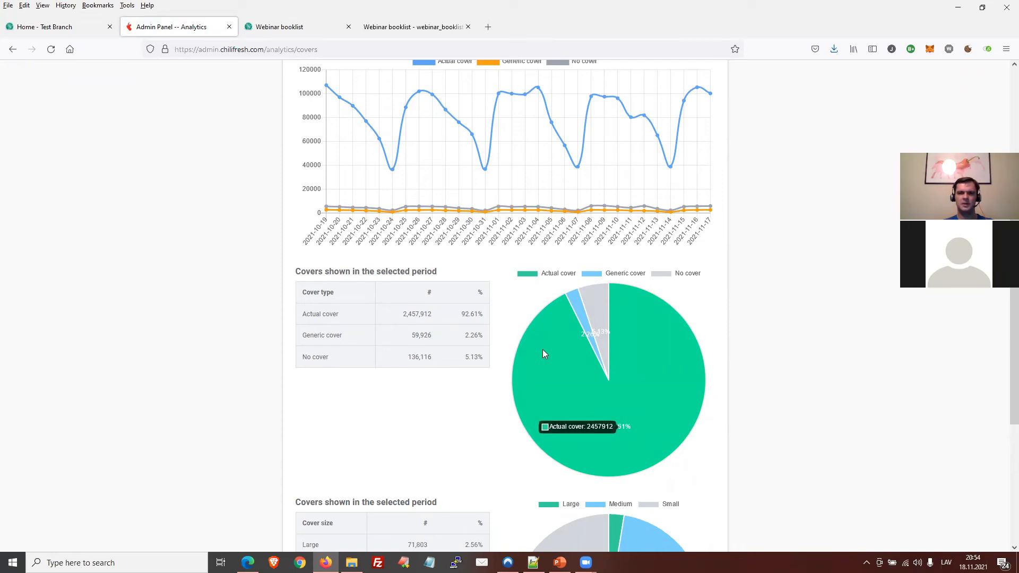
scroll(485, 345, up, 2)
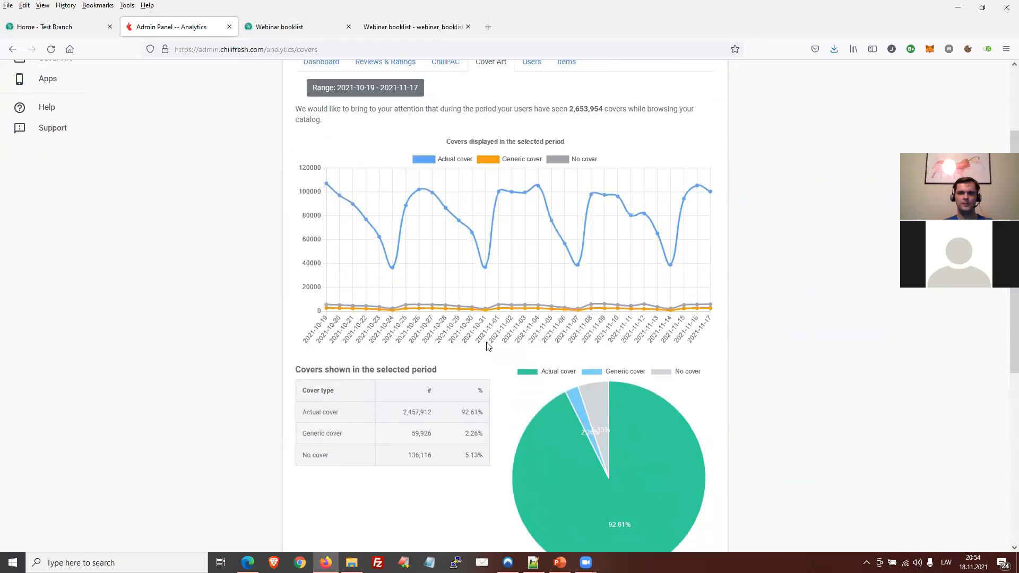
mouse_move(403, 280)
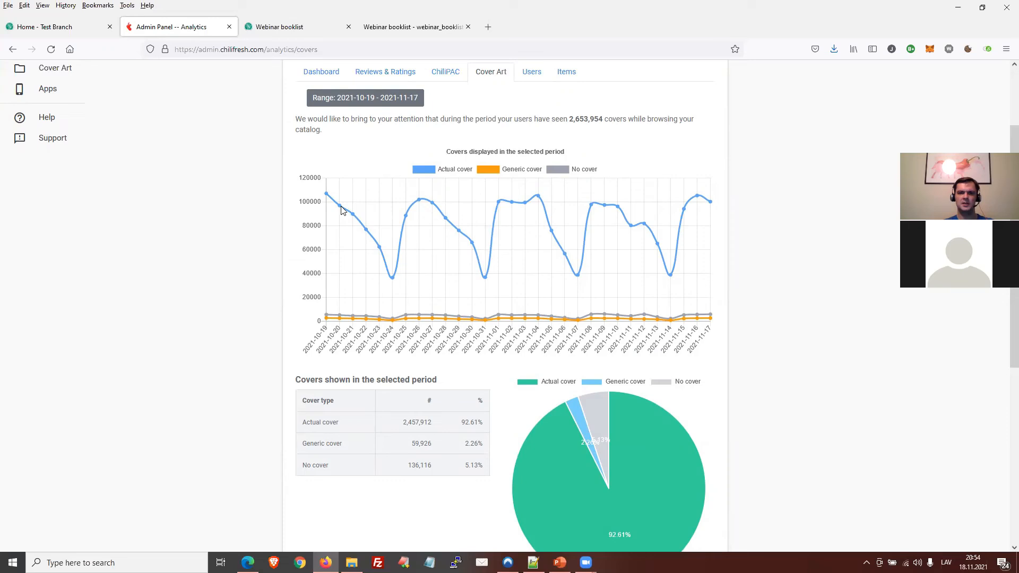
scroll(478, 318, down, 5)
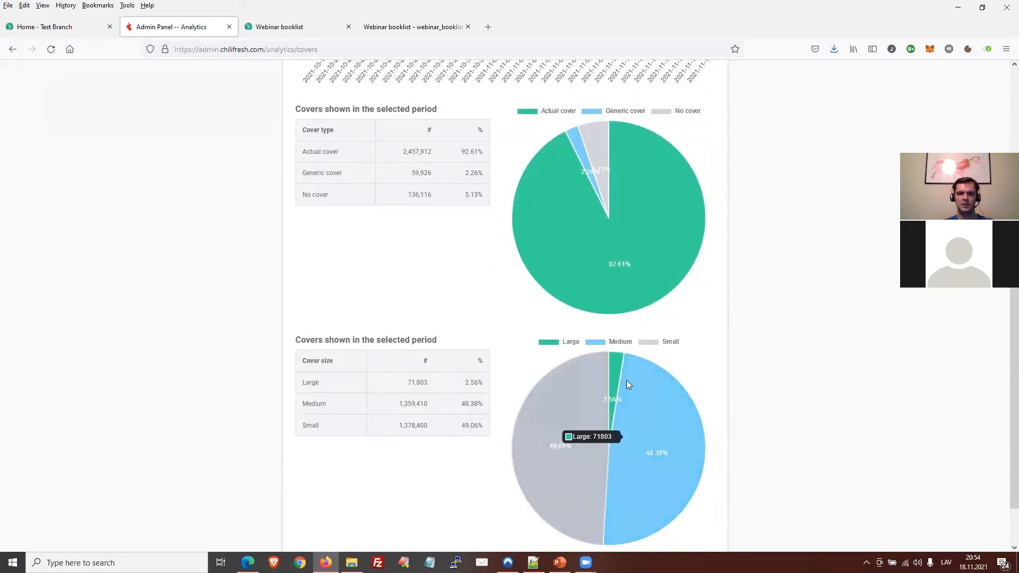
scroll(502, 333, up, 3)
scroll(588, 449, down, 3)
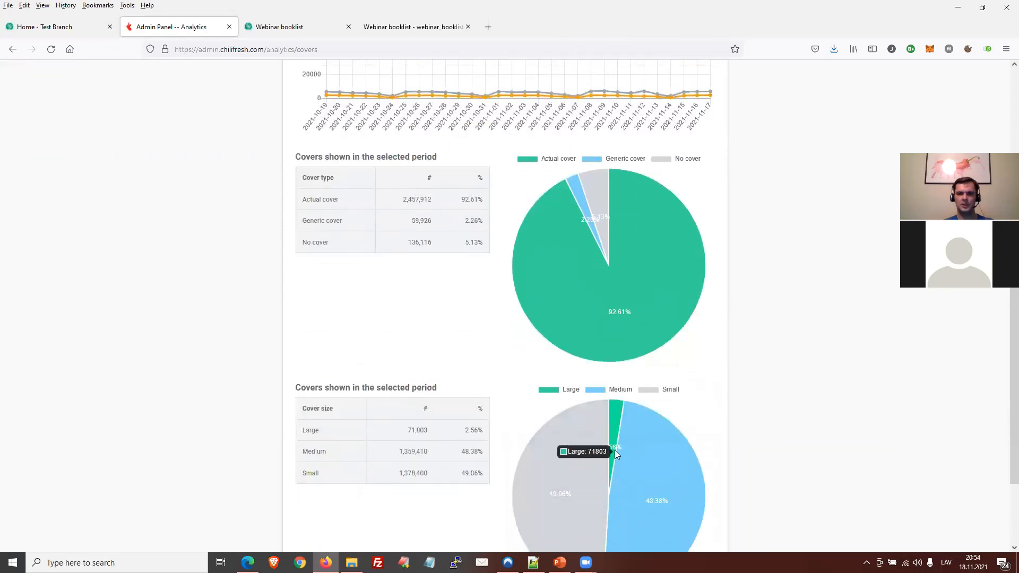
scroll(585, 378, up, 6)
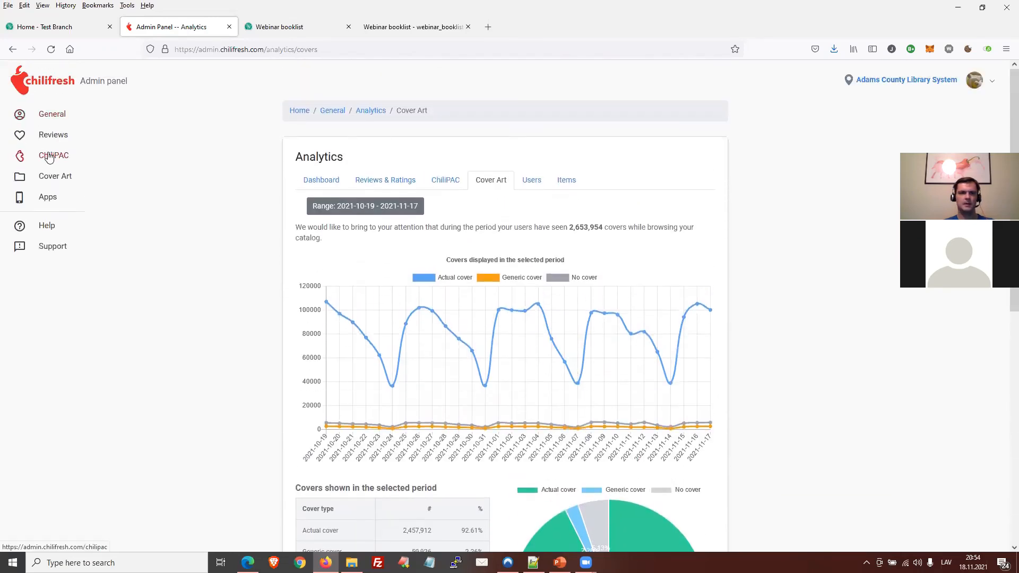
Step: Open review moderation in the Reviews section and look over the review filters, accept and suspend options, and listed patron reviews
click(49, 155)
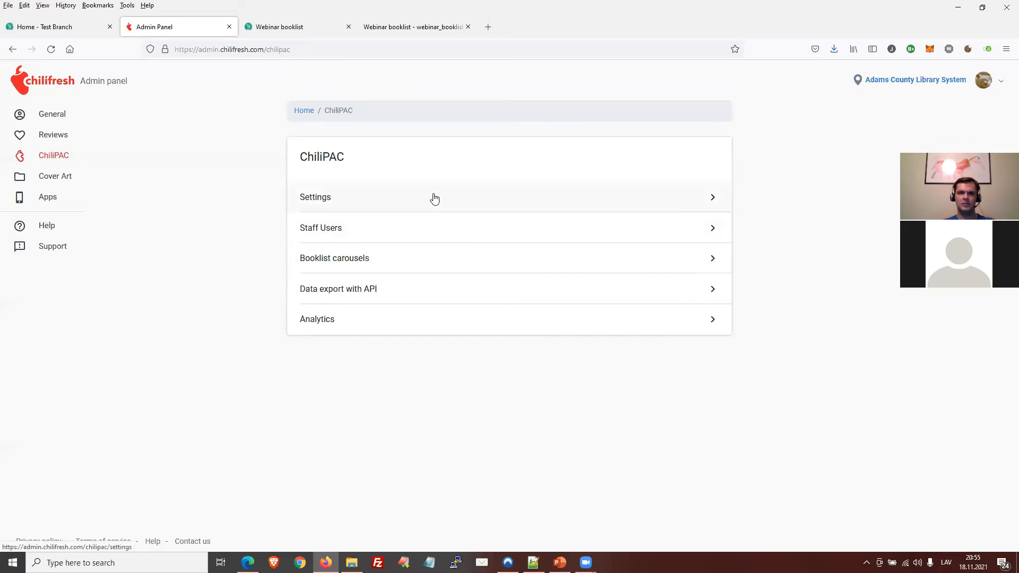
click(59, 141)
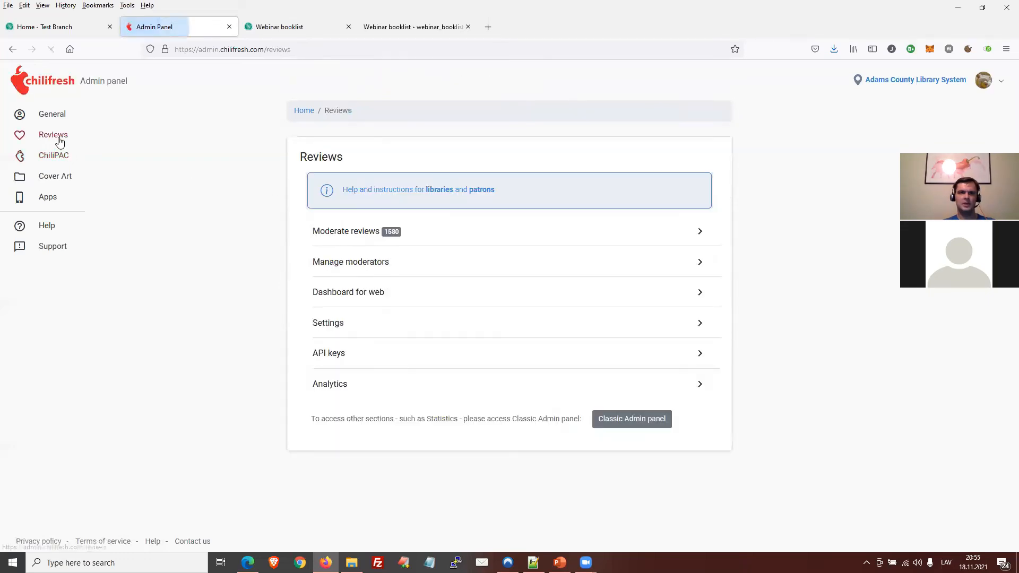
click(446, 234)
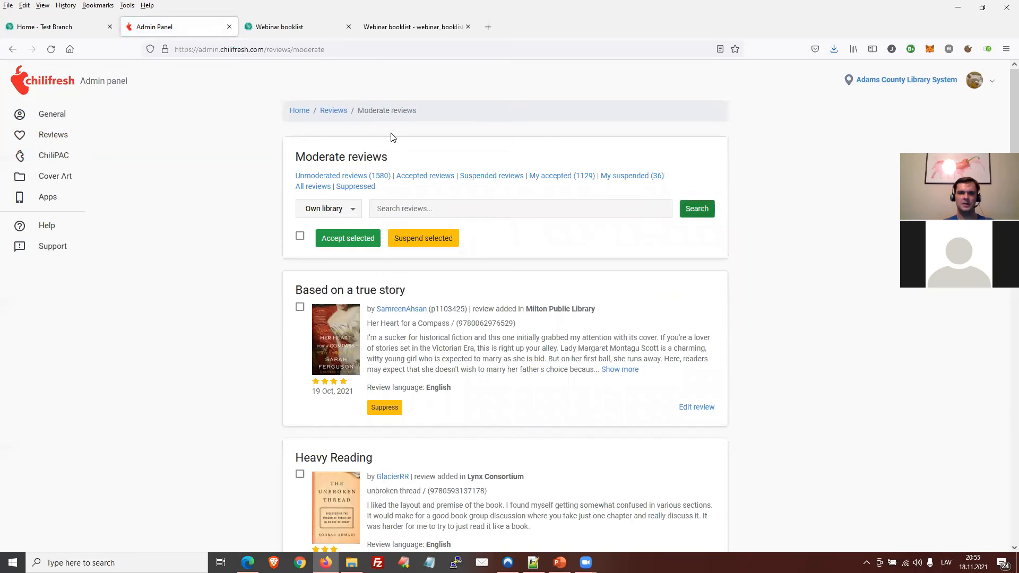
scroll(703, 287, down, 5)
scroll(703, 286, up, 5)
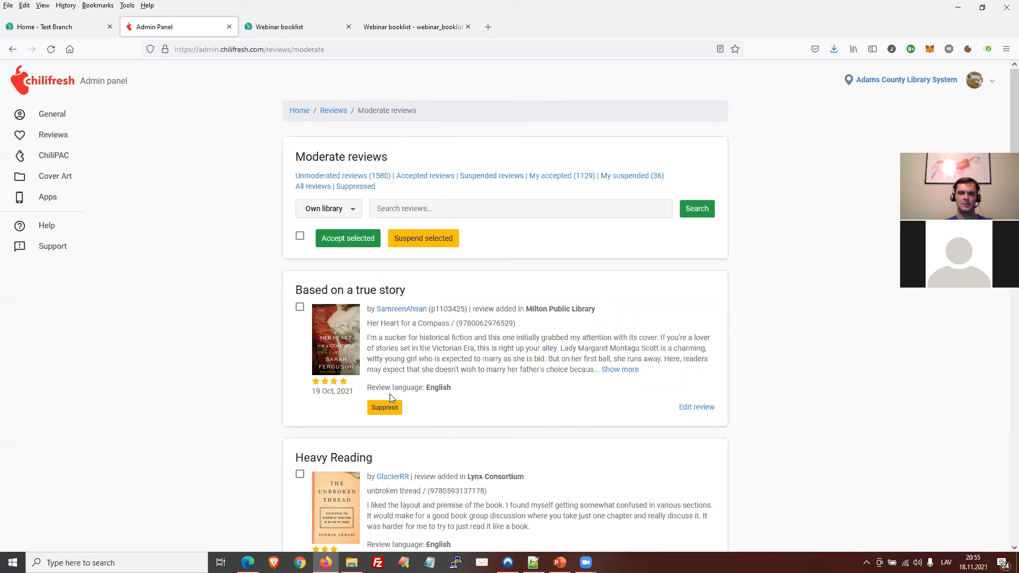
scroll(389, 395, down, 3)
scroll(400, 393, up, 2)
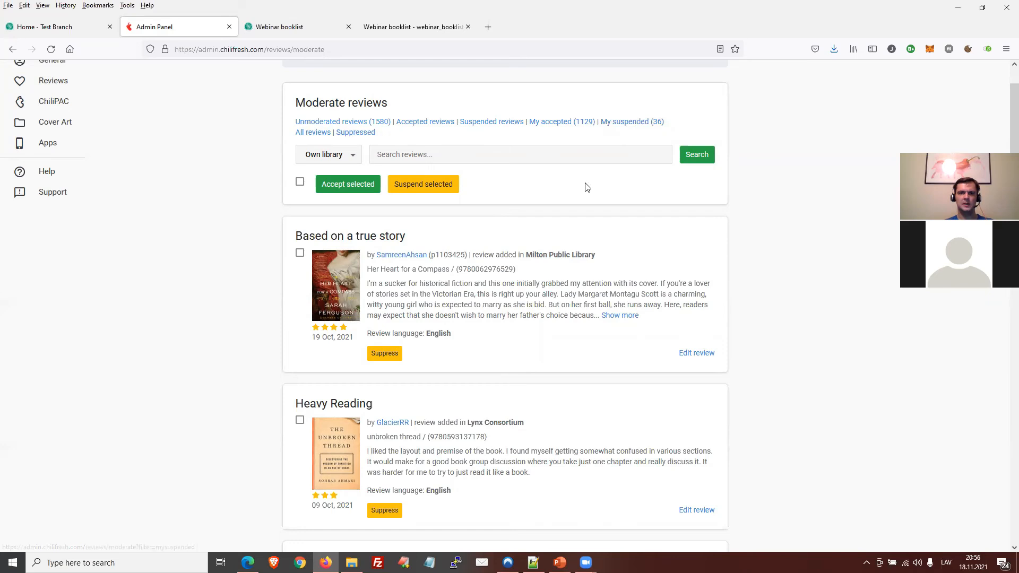
scroll(347, 213, up, 2)
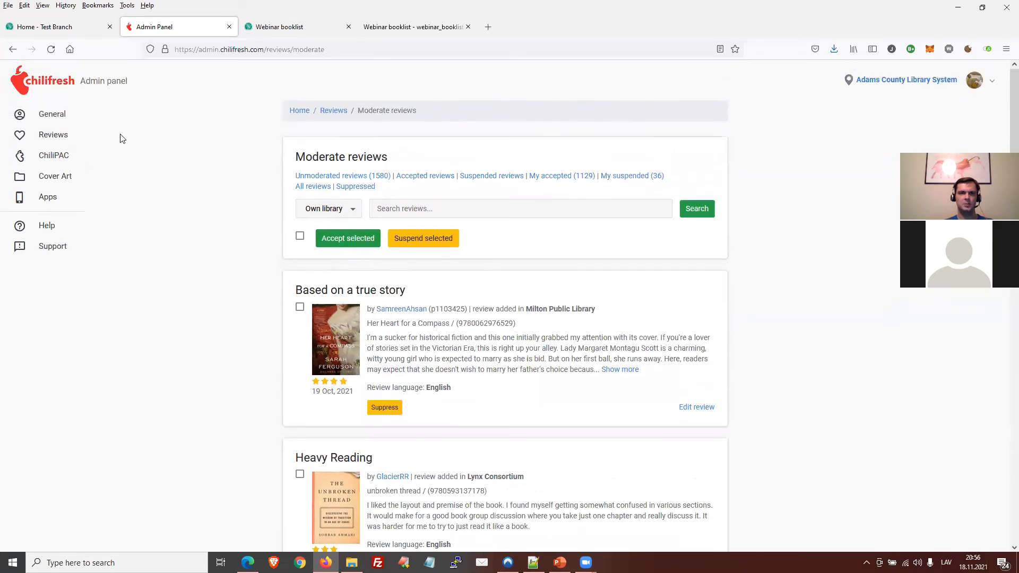
Step: Open the Reviews settings and view the general, language and library type options for displayed reviews
click(63, 136)
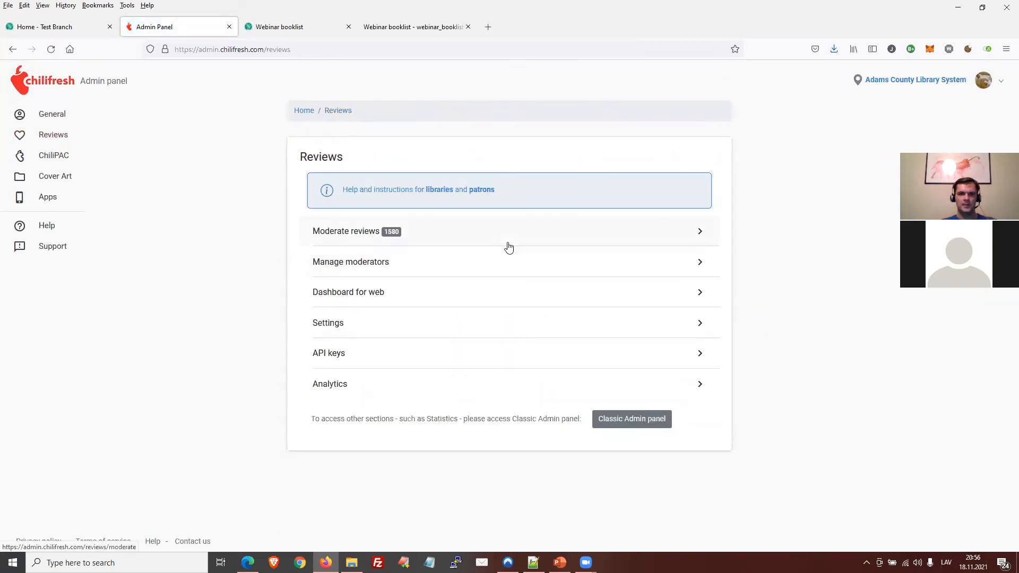
click(478, 321)
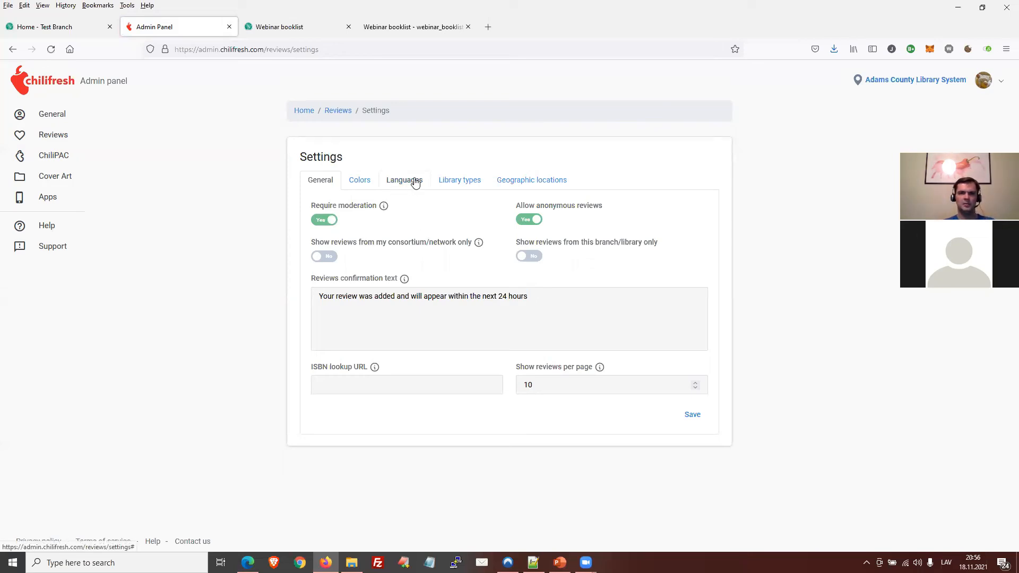
click(465, 180)
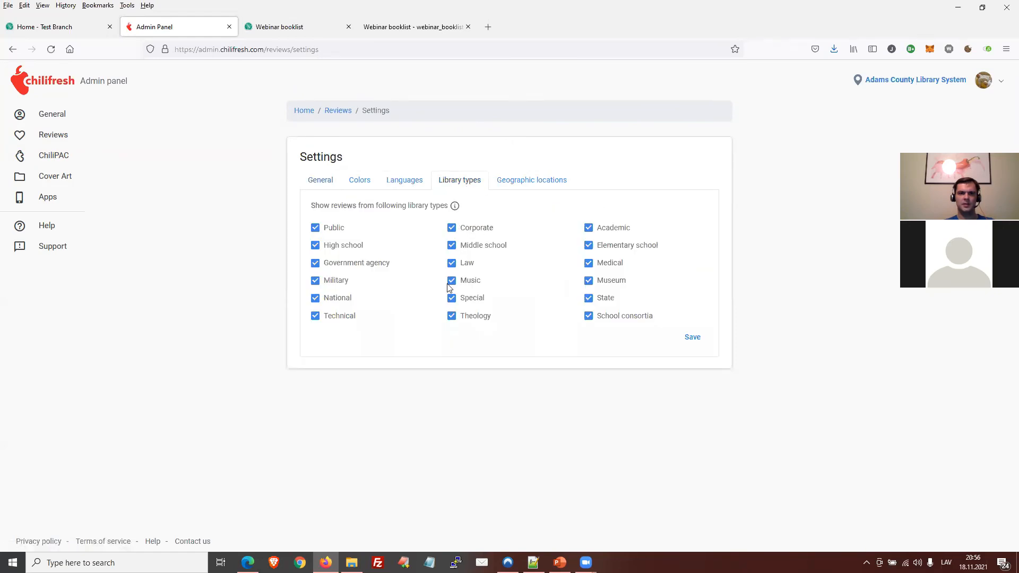
click(391, 183)
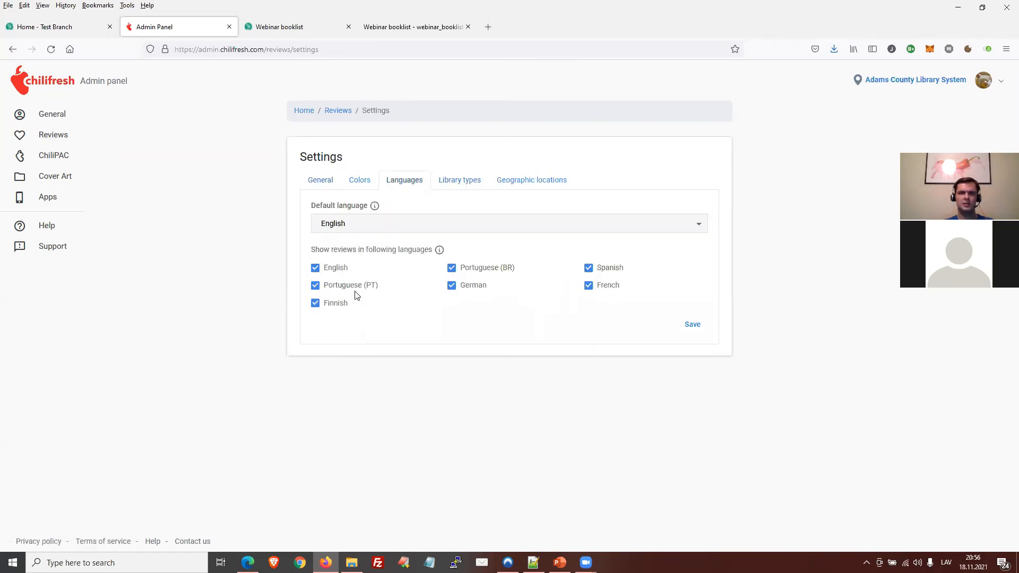
click(460, 182)
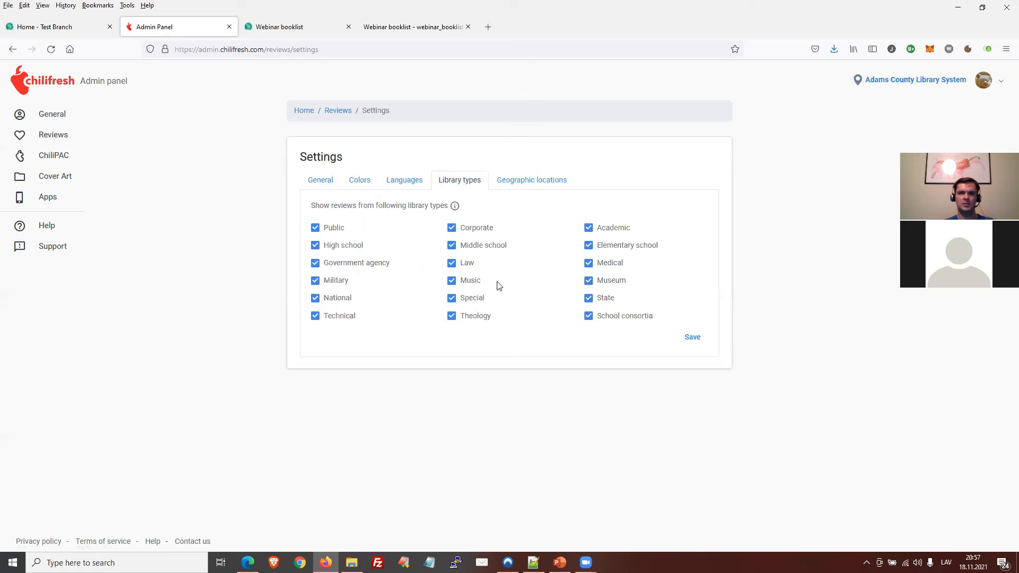
Step: Look through the geographic locations whose reviews are shown, and return to the general review settings
click(541, 182)
scroll(584, 255, down, 1)
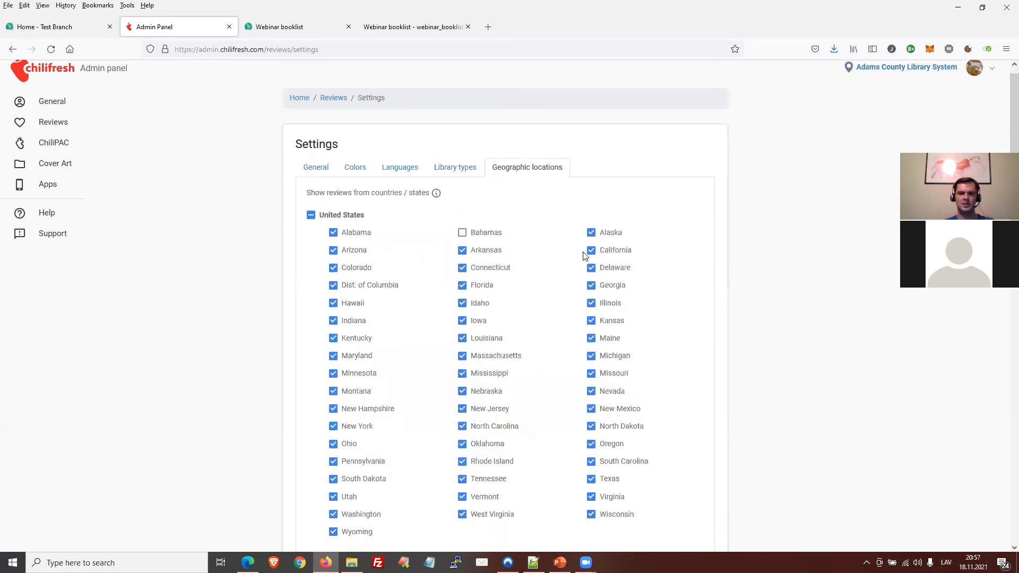
scroll(584, 256, down, 10)
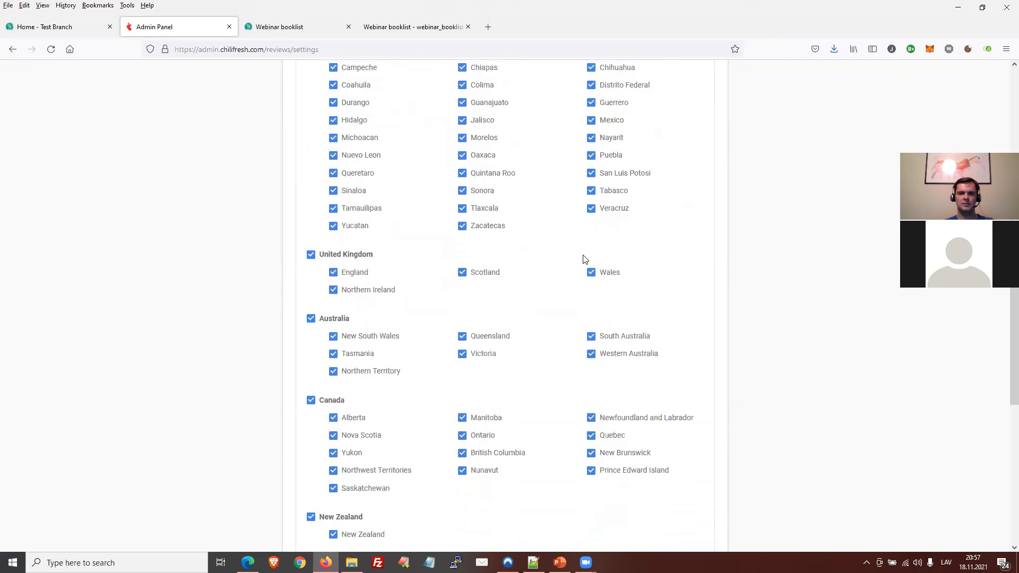
scroll(584, 259, down, 3)
scroll(584, 260, up, 15)
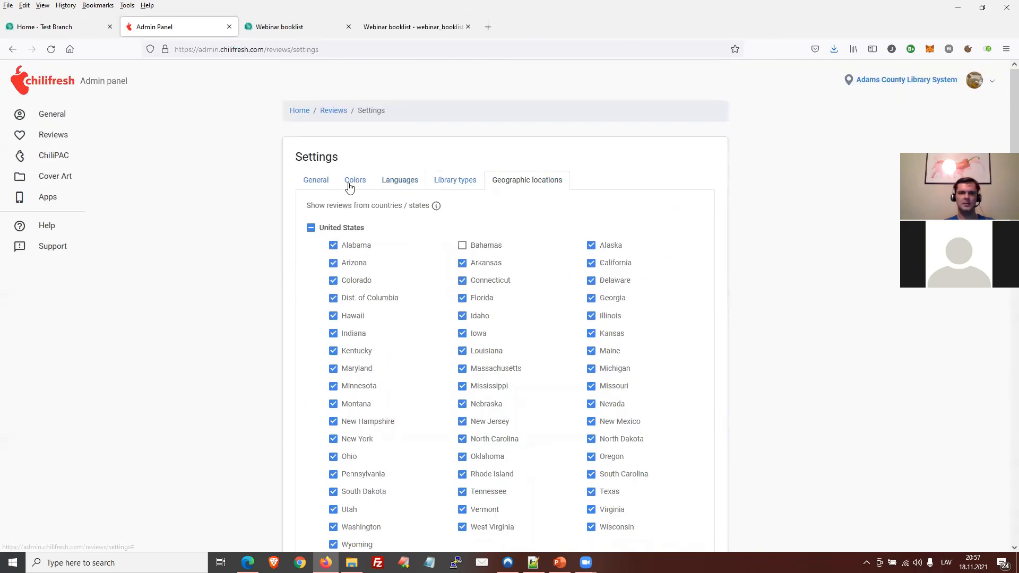
click(316, 181)
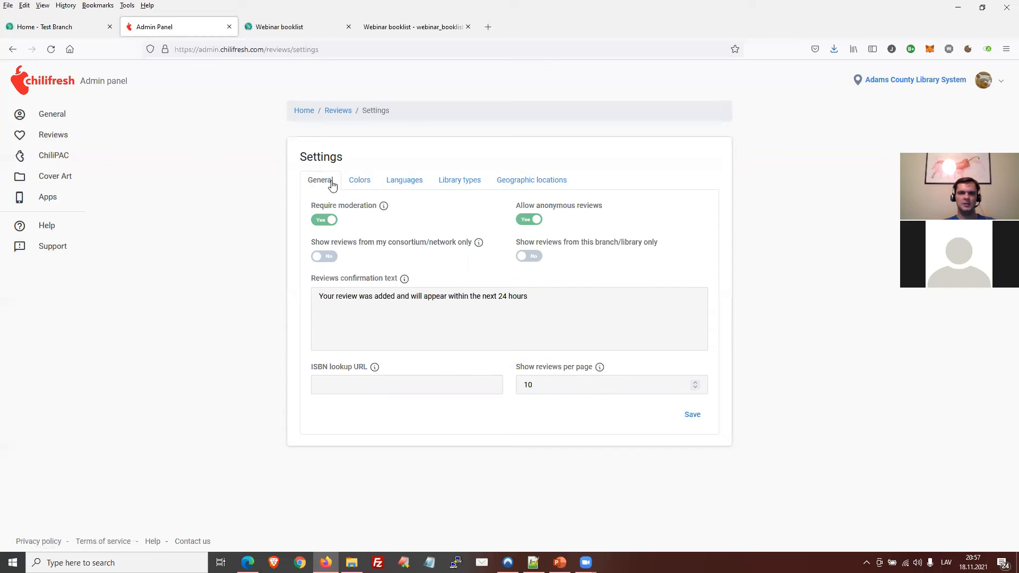
Step: Open the ChiliPAC settings and move the Staff lists and Staff reviewed items carousels to the enabled frontpage carousels
click(53, 156)
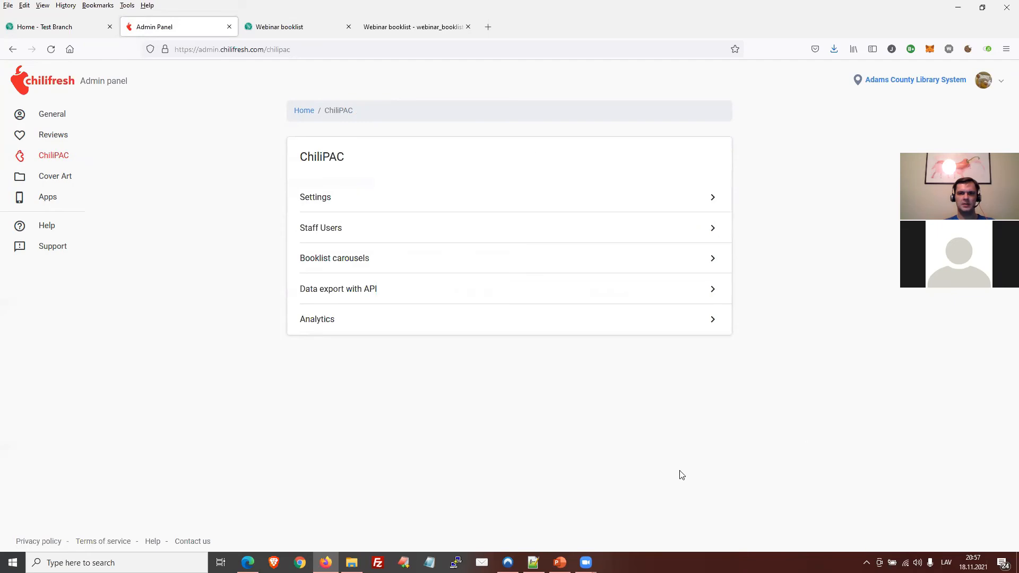
click(446, 206)
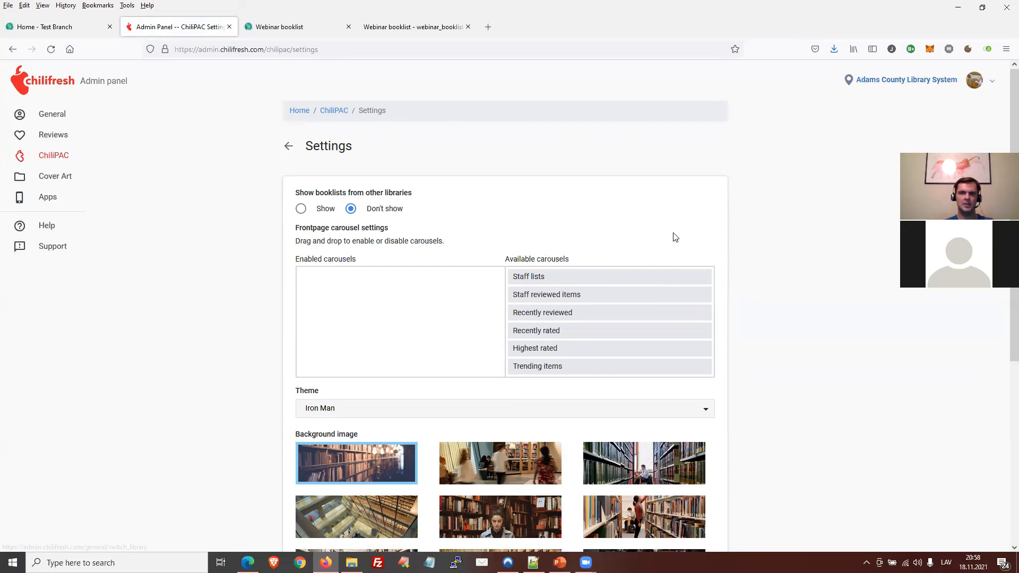
drag(623, 282, 450, 278)
drag(666, 284, 470, 300)
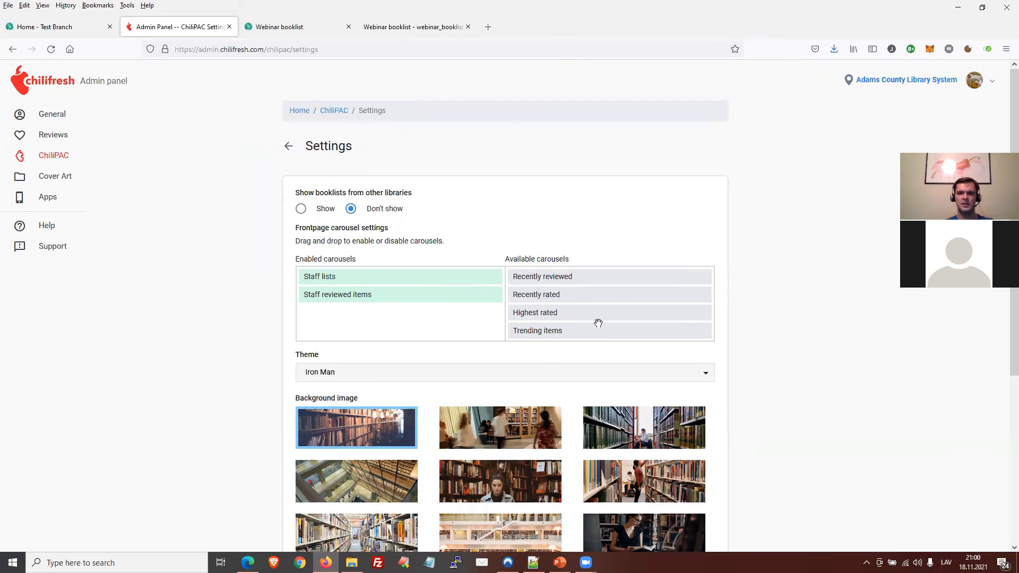
Step: View the theme and background image choices in the ChiliPAC settings, and return to the ChiliPAC overview without saving
scroll(638, 335, down, 2)
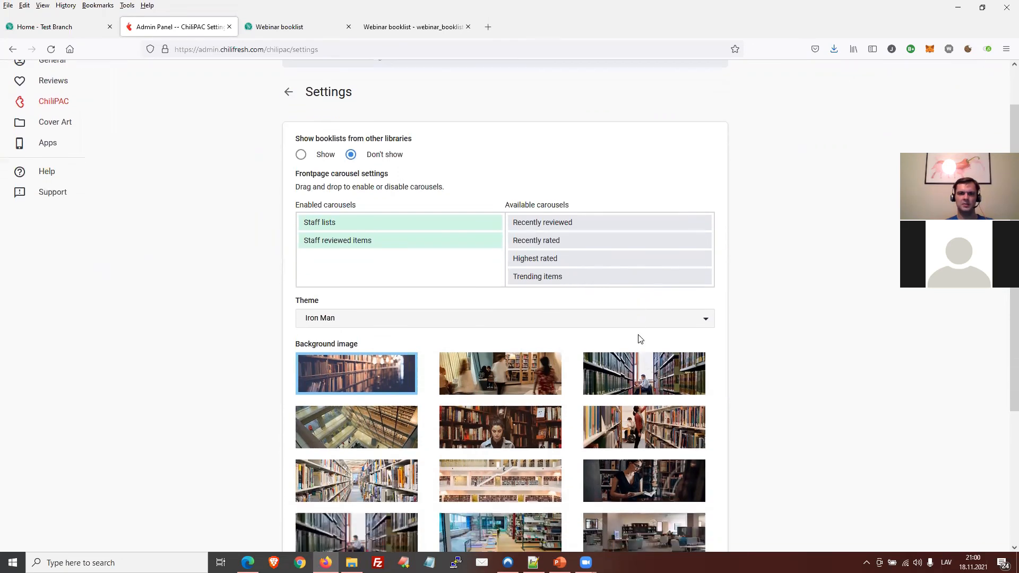
scroll(638, 341, down, 3)
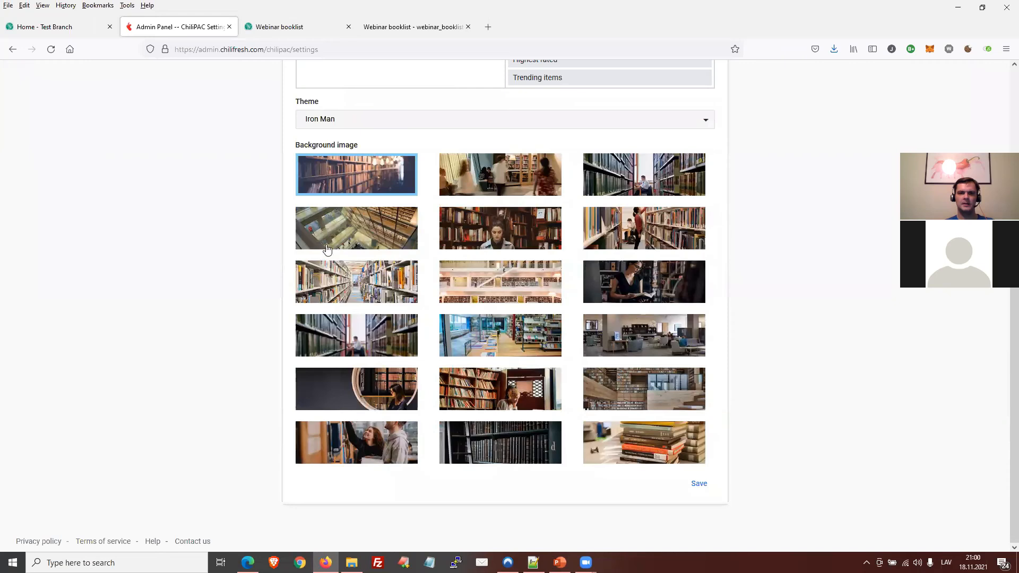
scroll(588, 280, up, 2)
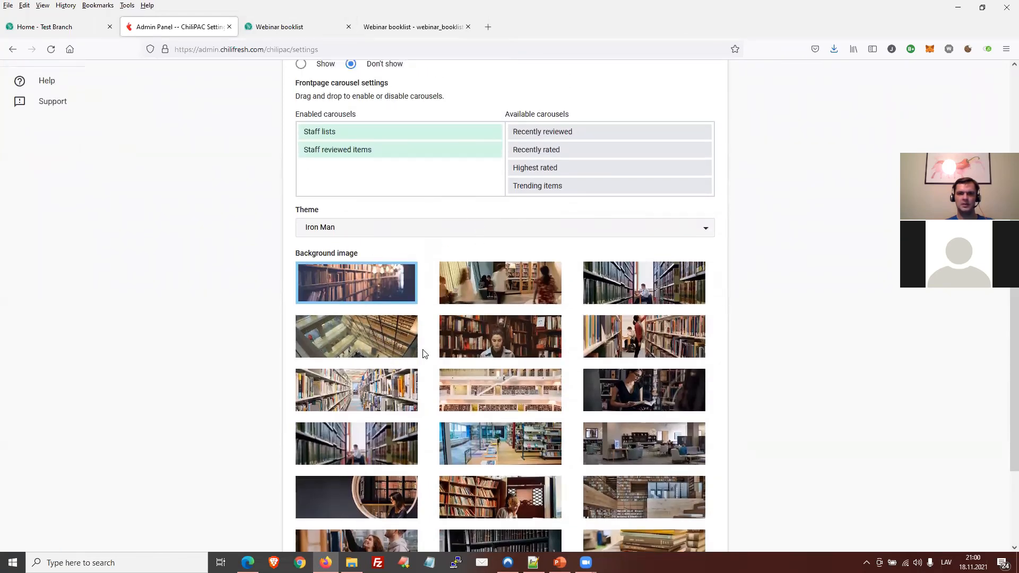
scroll(435, 381, up, 3)
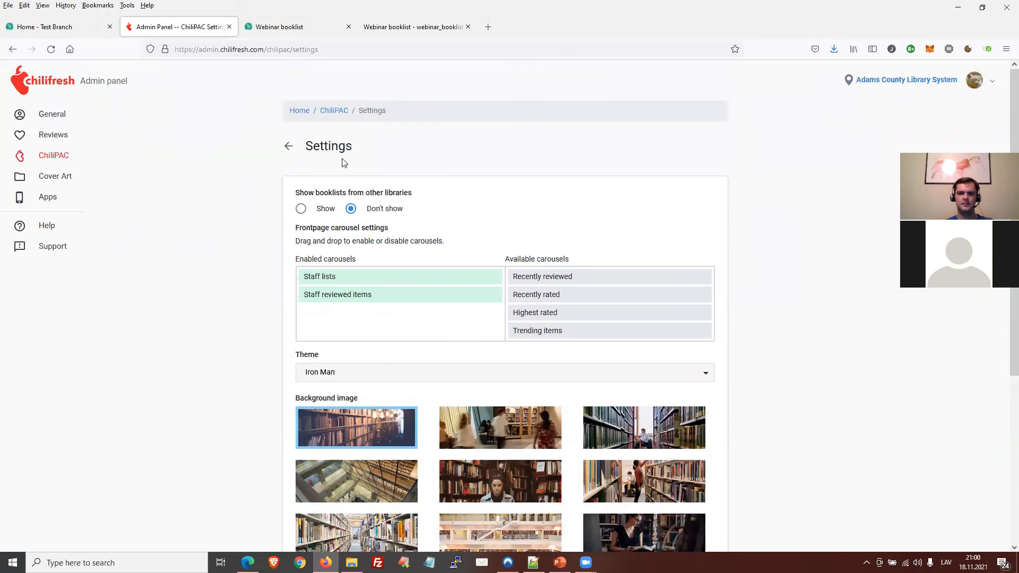
click(290, 153)
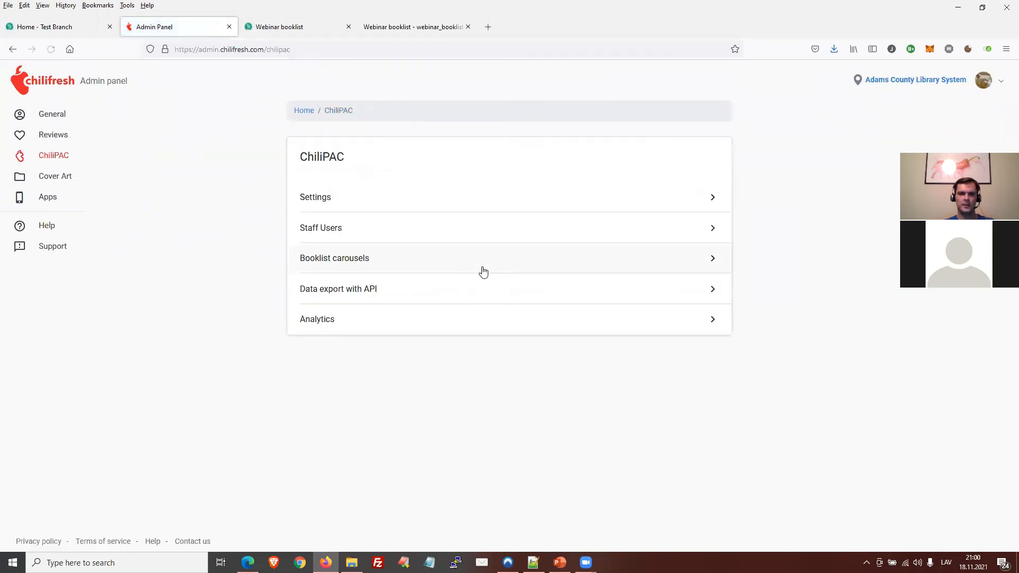
Step: Open the ChiliPAC Staff Users page for adding staff users
click(467, 232)
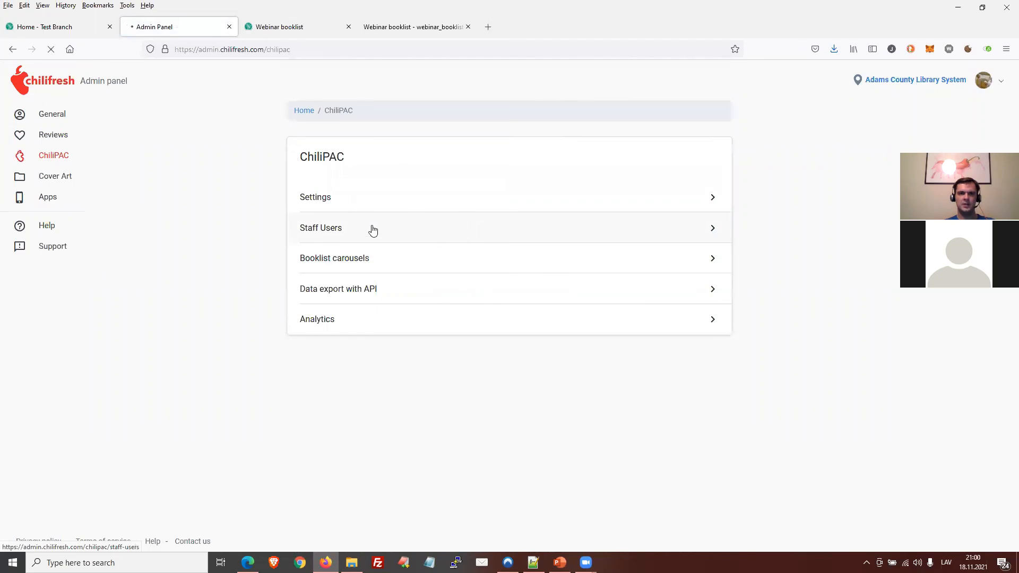
click(291, 154)
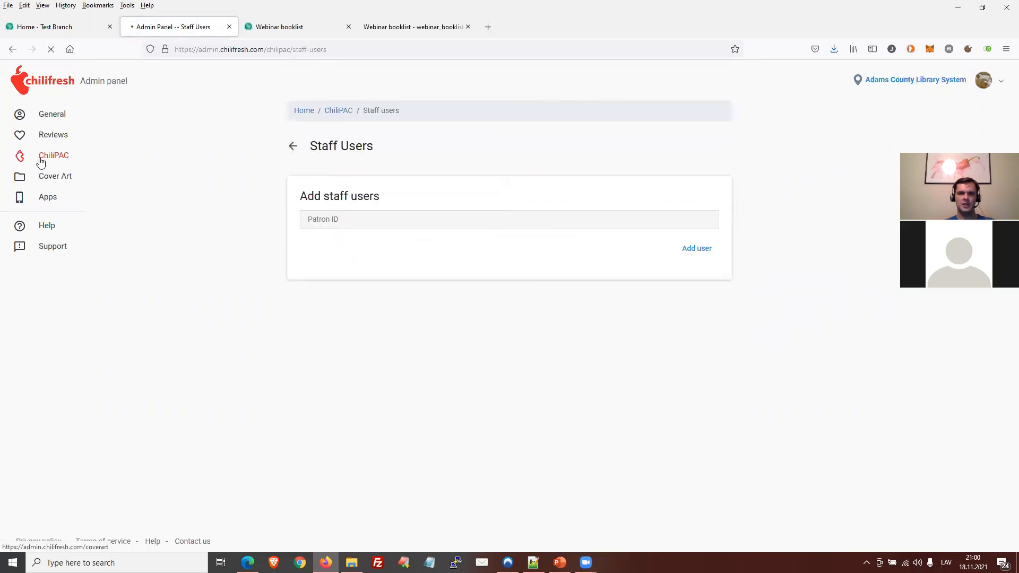
click(369, 235)
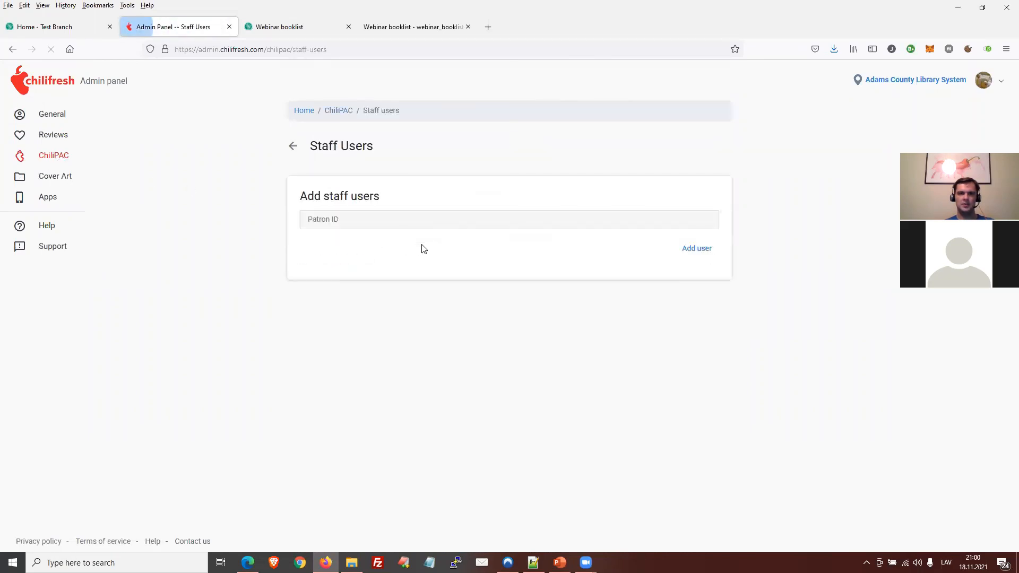
Step: Enter a sample patron ID for a new staff user, clear it without adding the user, and return to the ChiliPAC overview
click(377, 222)
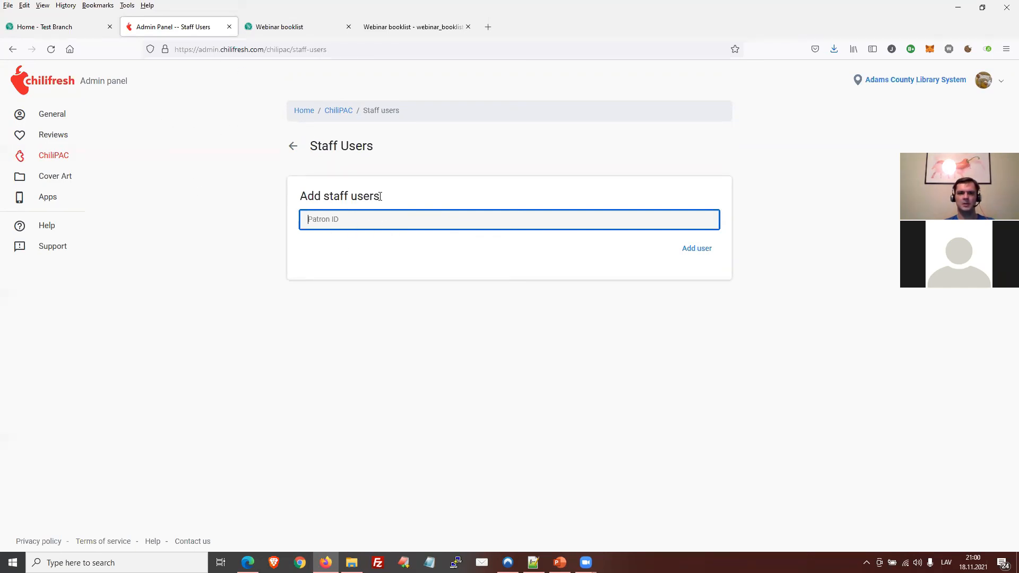
click(348, 222)
click(361, 207)
click(352, 219)
click(350, 221)
click(334, 236)
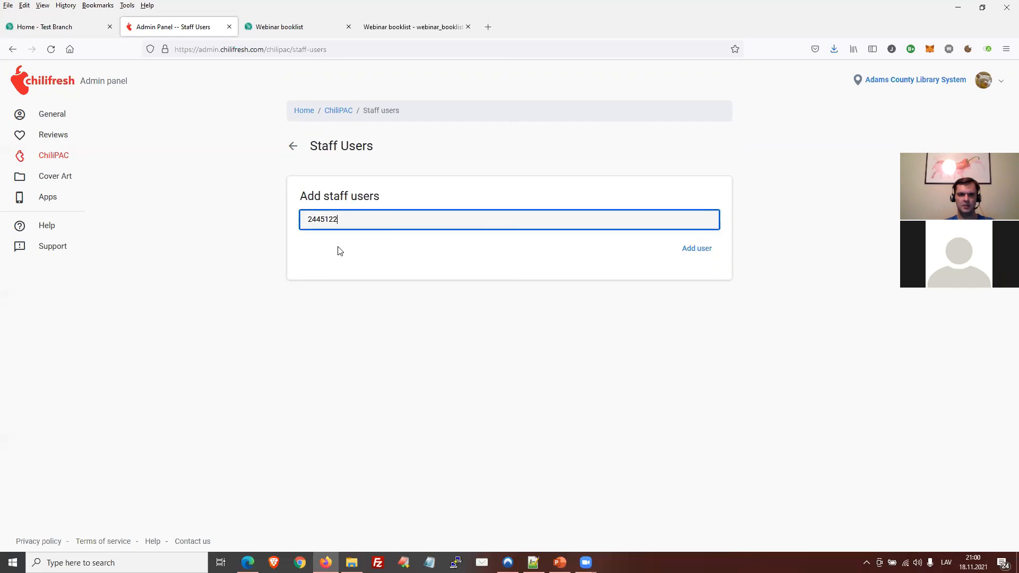
drag(320, 219, 248, 206)
click(388, 216)
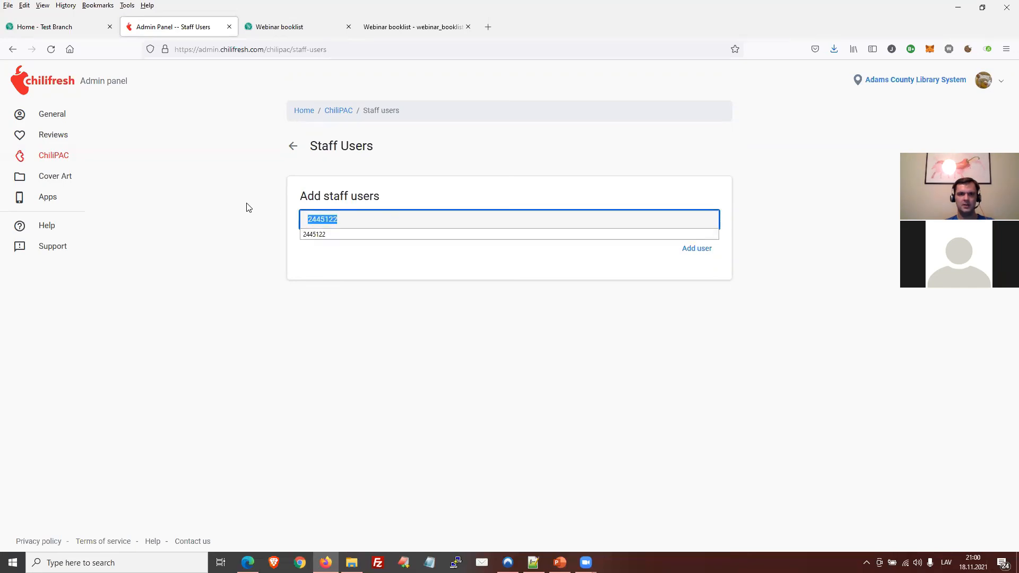
key(BackSpace)
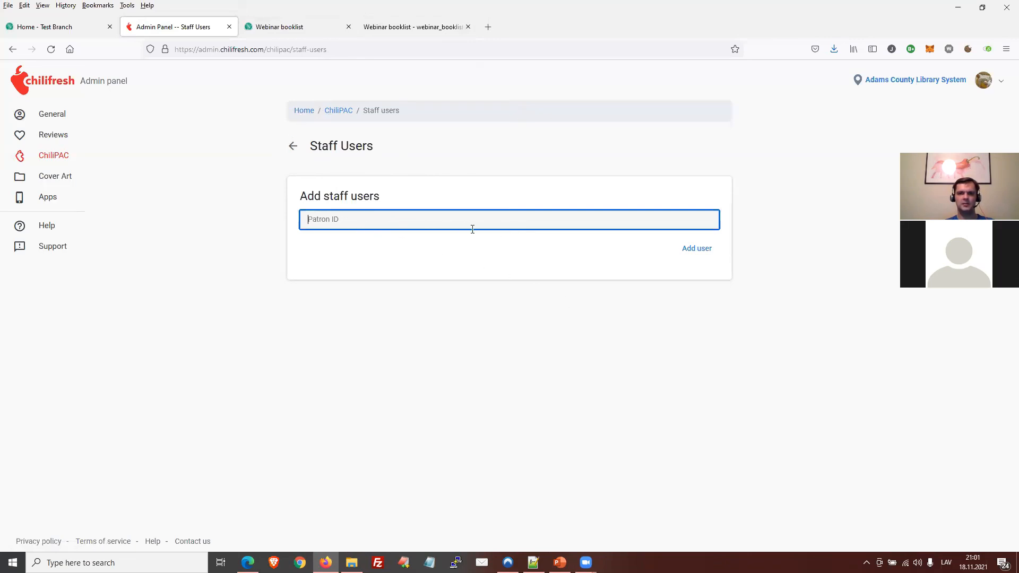
click(295, 148)
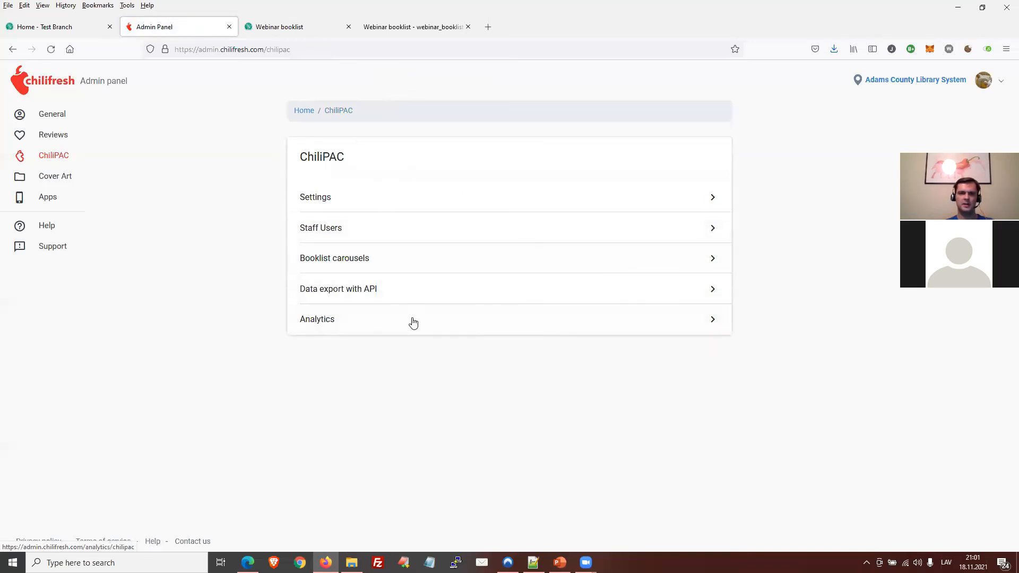
Step: Open the booklist carousels and create a new carousel named "PaILS carousel"
click(436, 269)
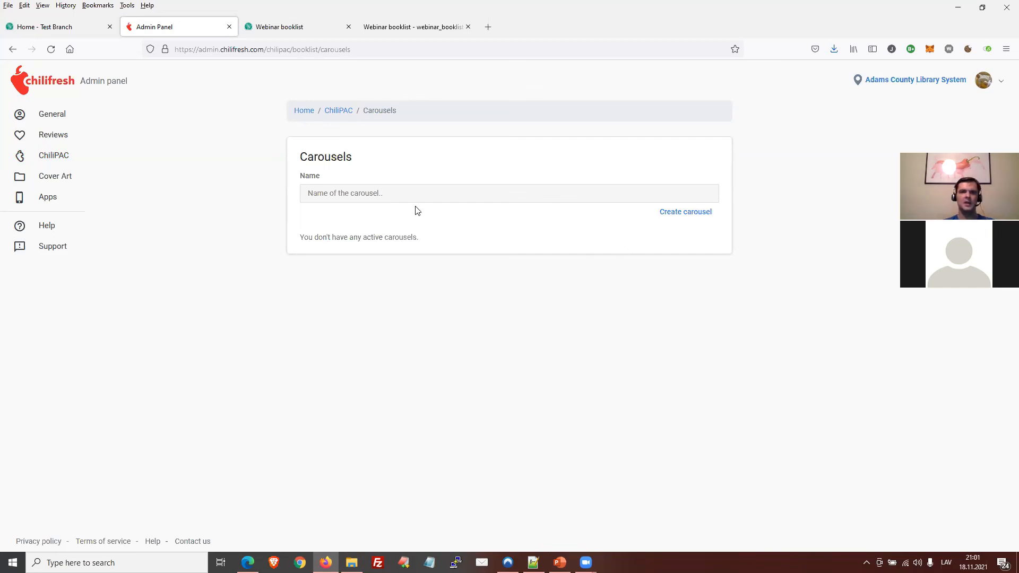
click(685, 213)
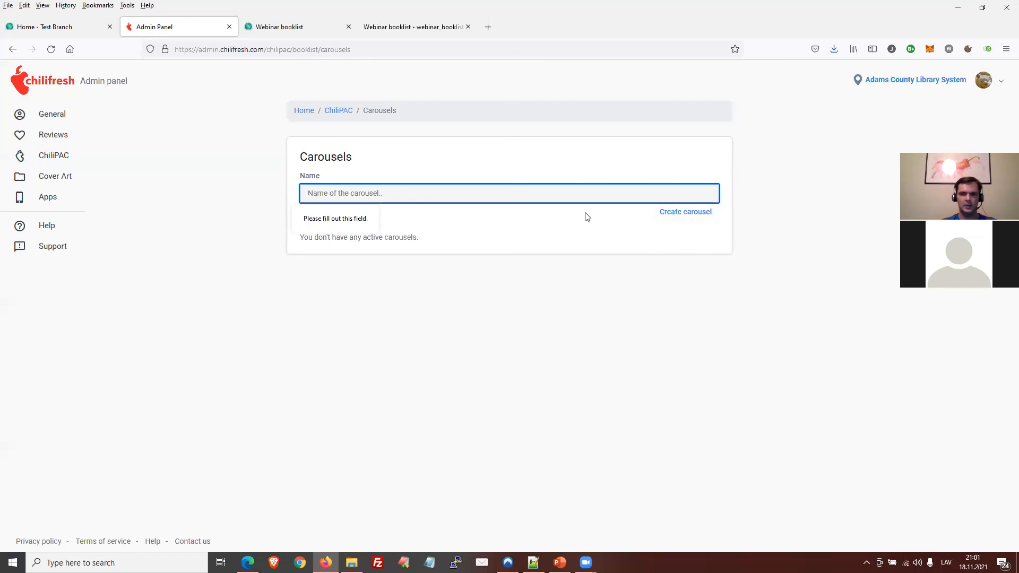
text(PaILS carousel)
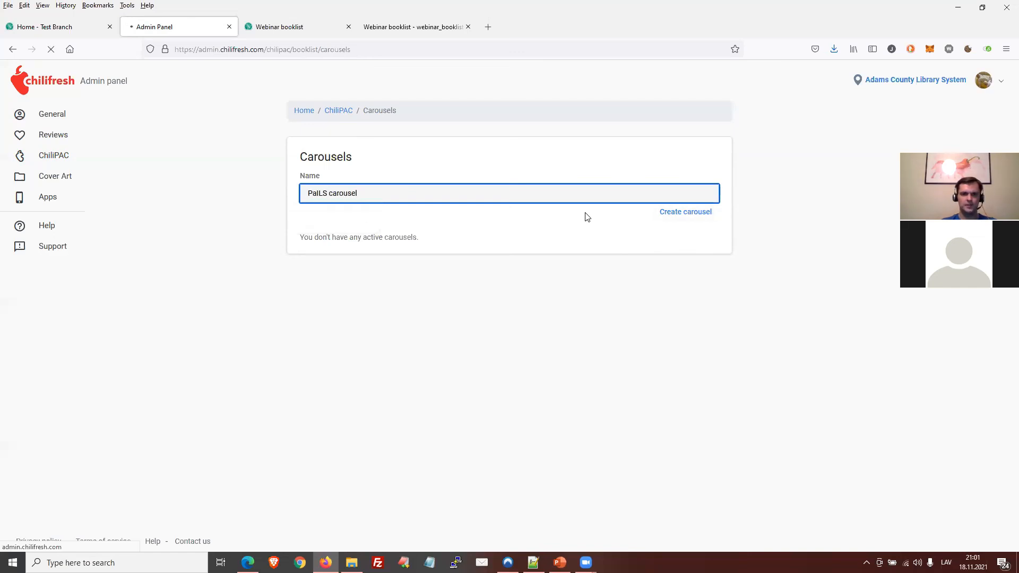
click(666, 212)
click(333, 259)
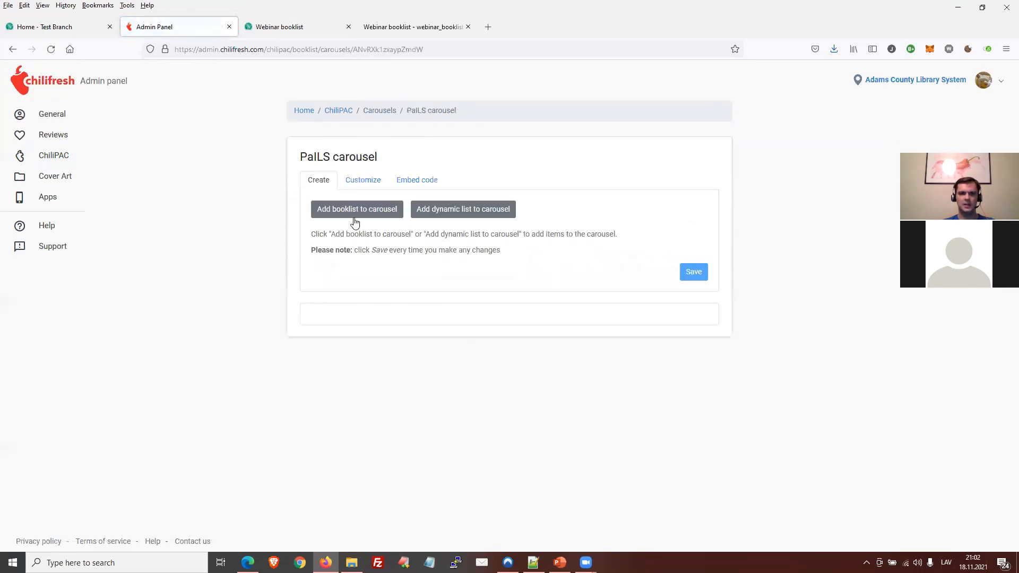
Step: Add the Latest staff lists and Recently reviewed items dynamic lists to the carousel
click(473, 212)
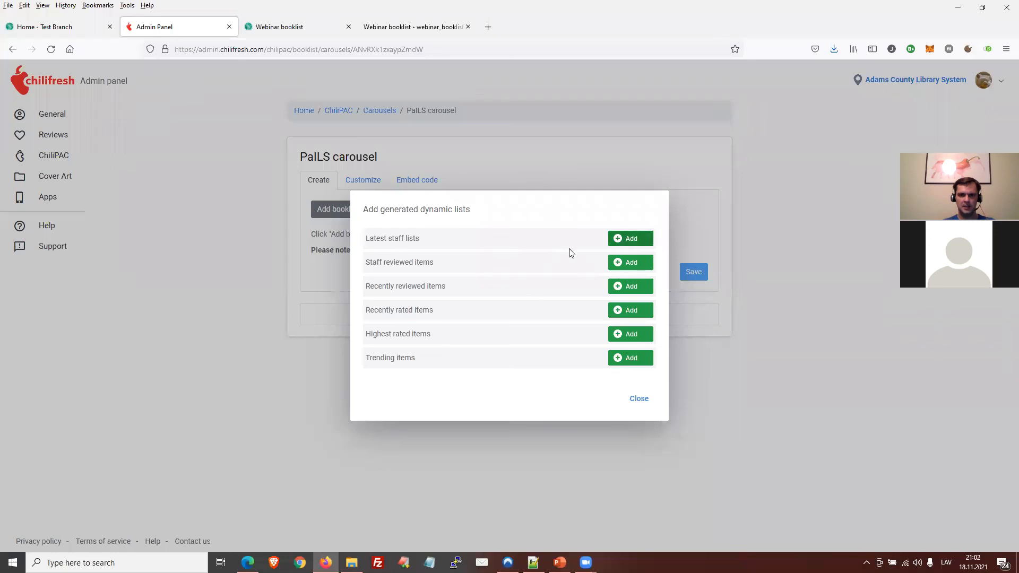
click(627, 239)
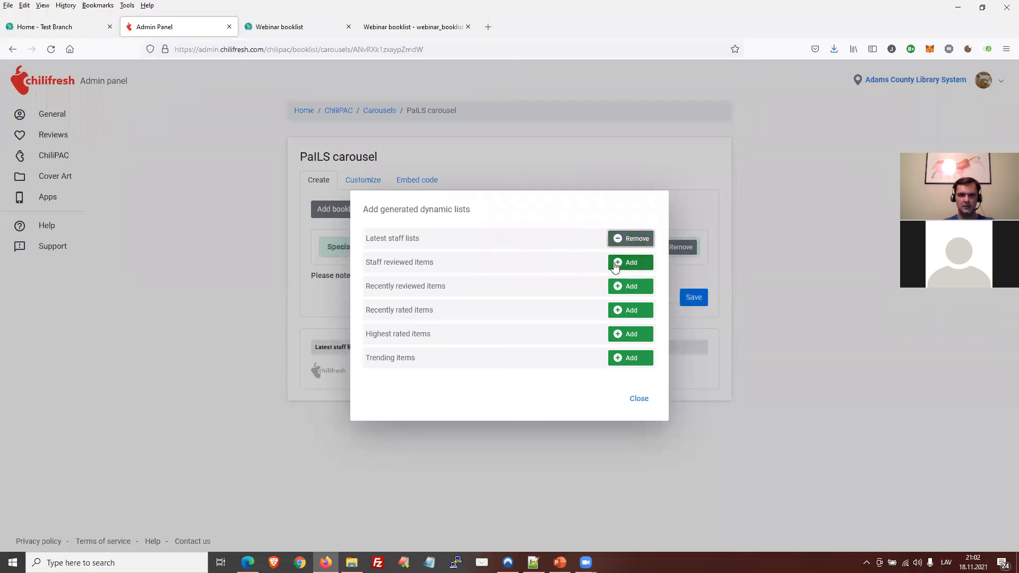
click(630, 289)
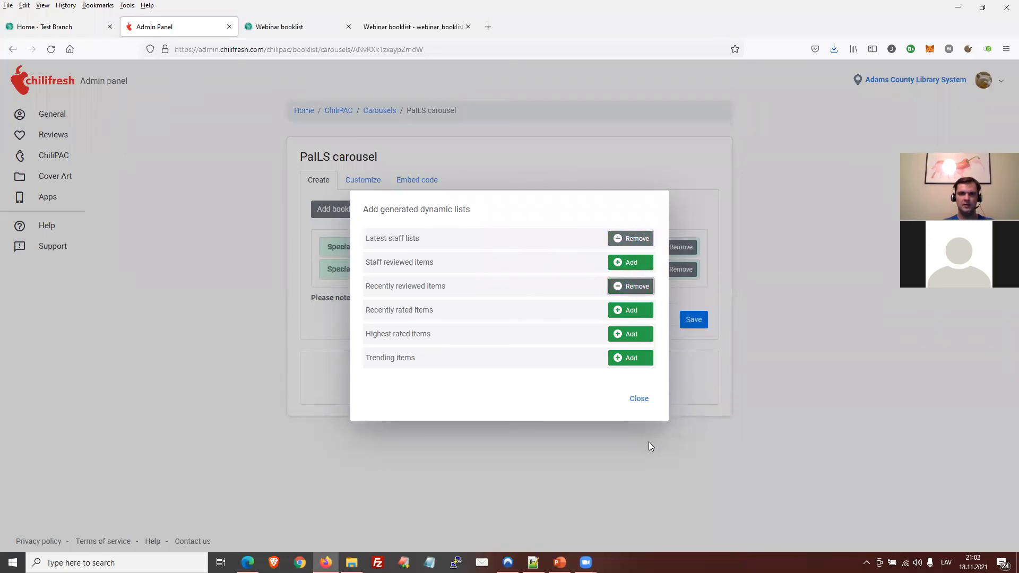
click(638, 399)
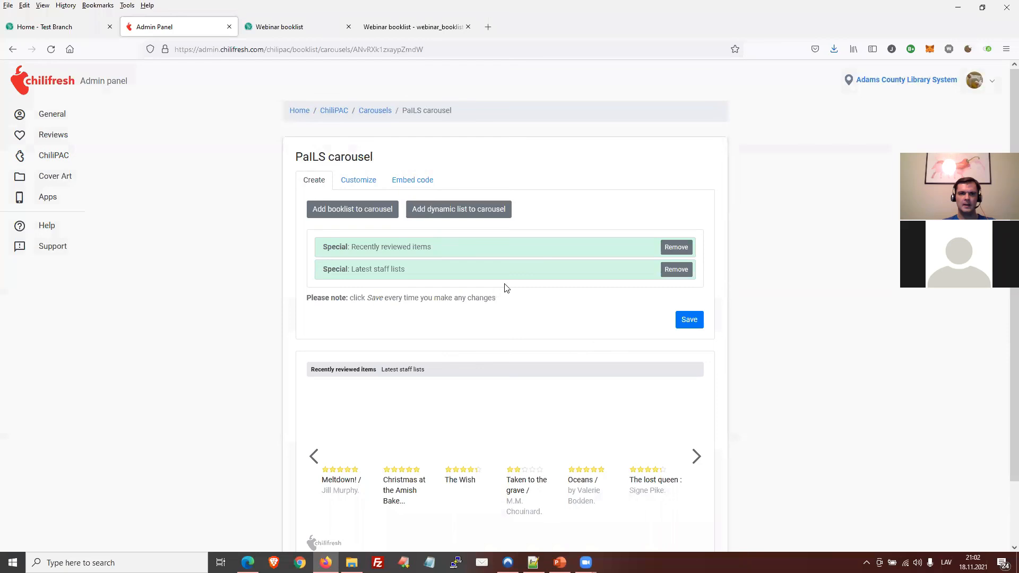
Step: Search the booklists for "harry potter" and then "adams", and add the Adams titles booklist to the carousel
click(364, 210)
click(413, 291)
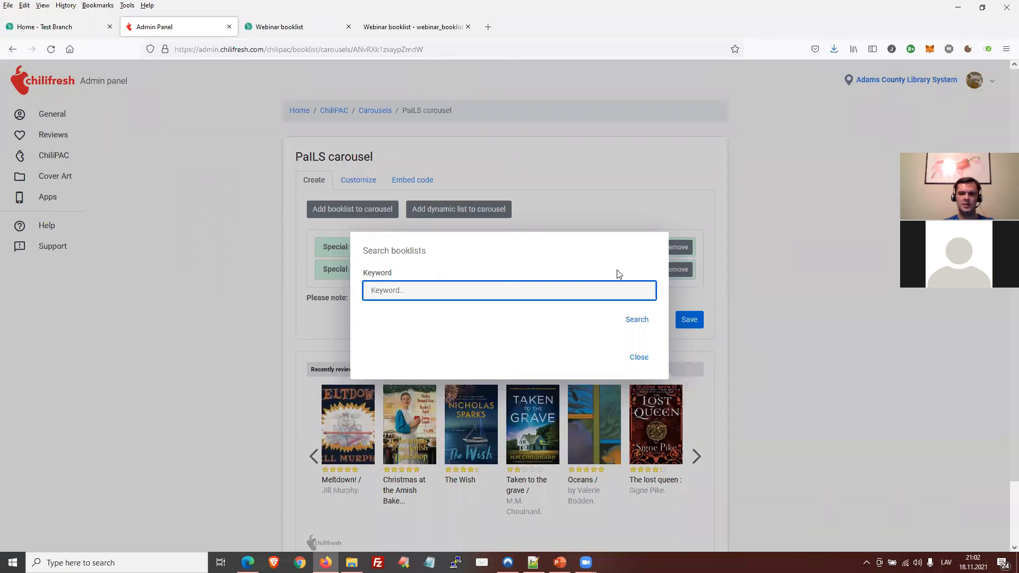
text(harry potter)
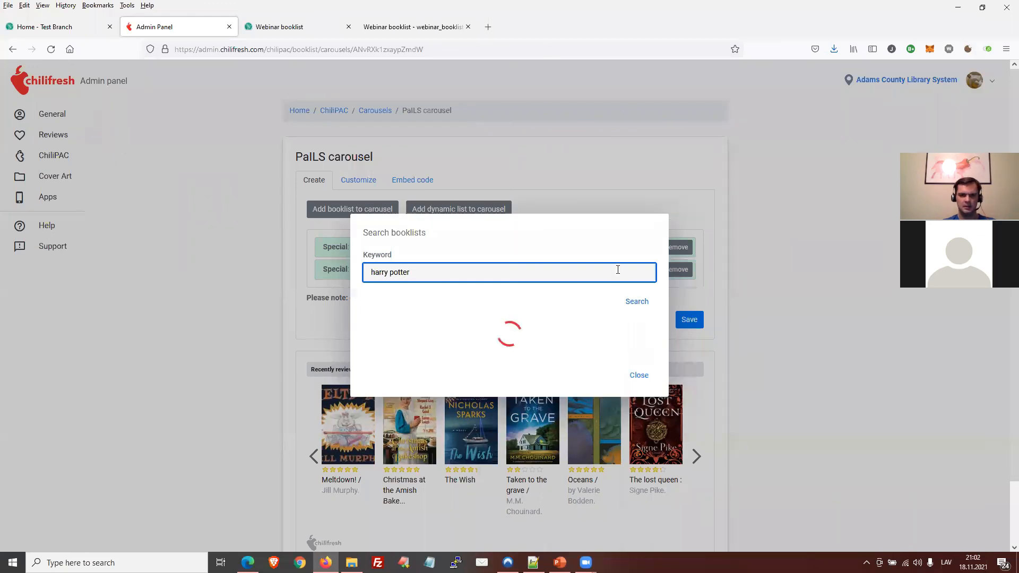
key(ctrl+a)
text(adams)
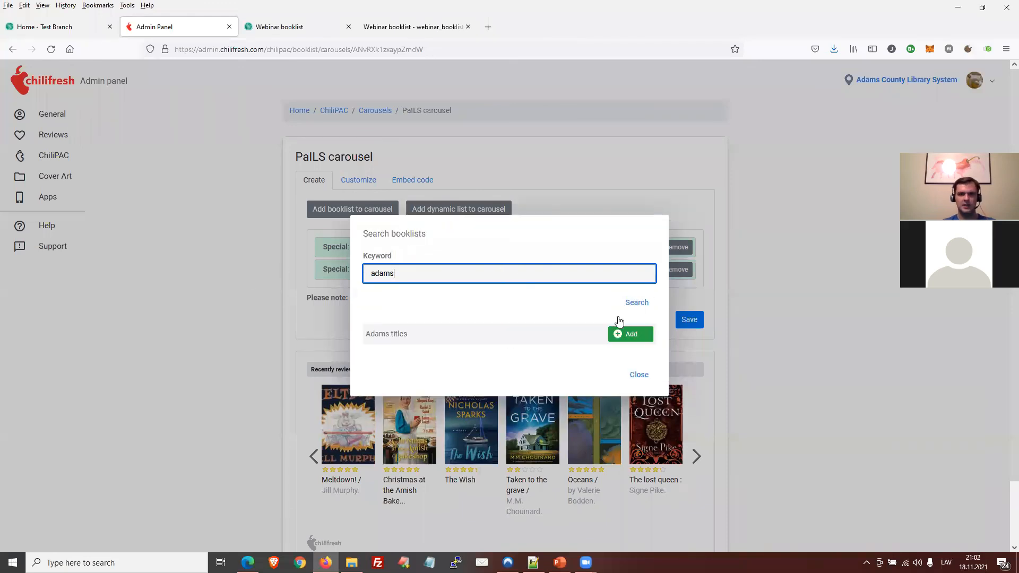
click(630, 334)
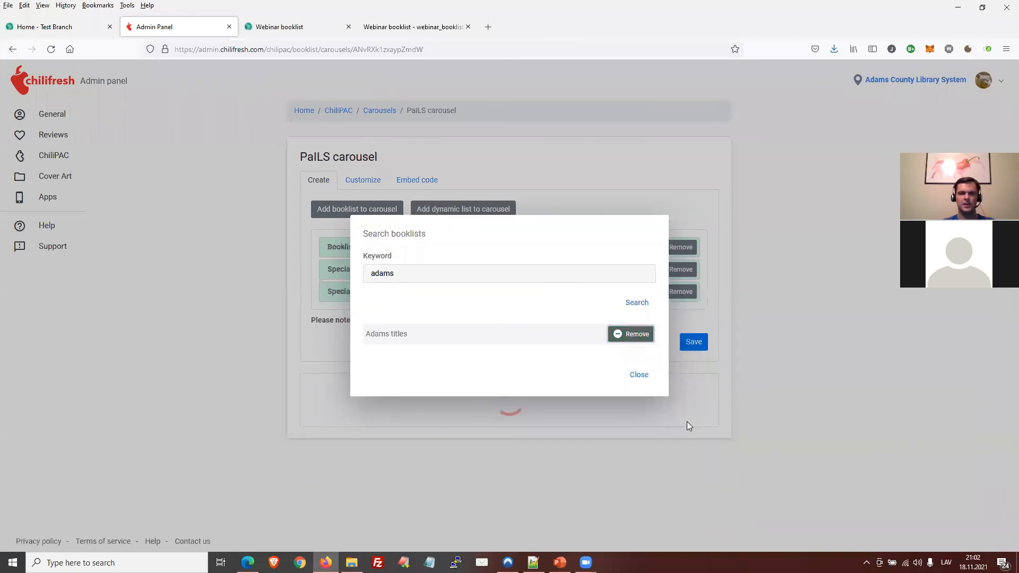
click(639, 375)
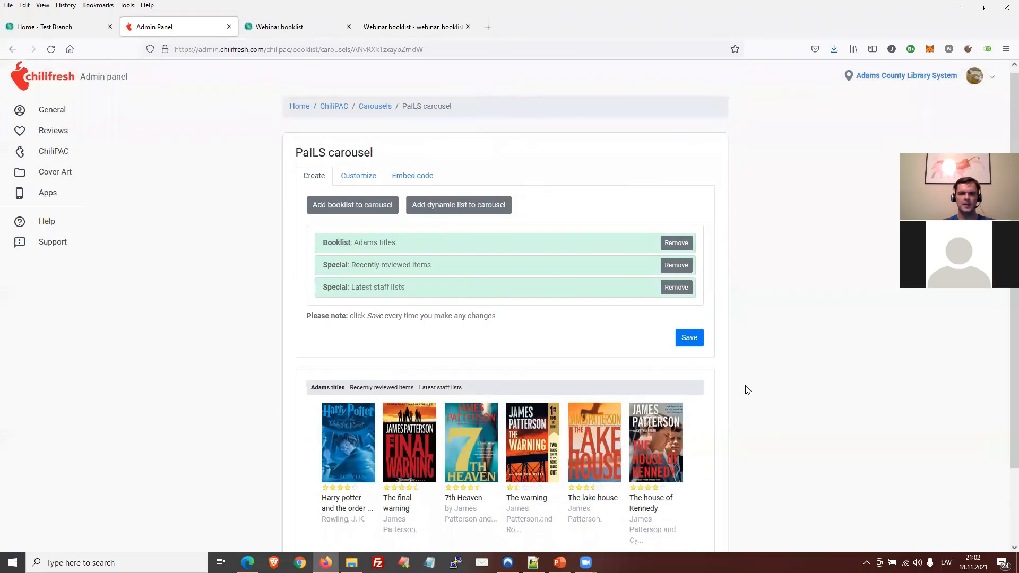
Step: Preview the Recently reviewed items, Latest staff lists and Adams titles lists in the carousel preview
scroll(712, 439, down, 2)
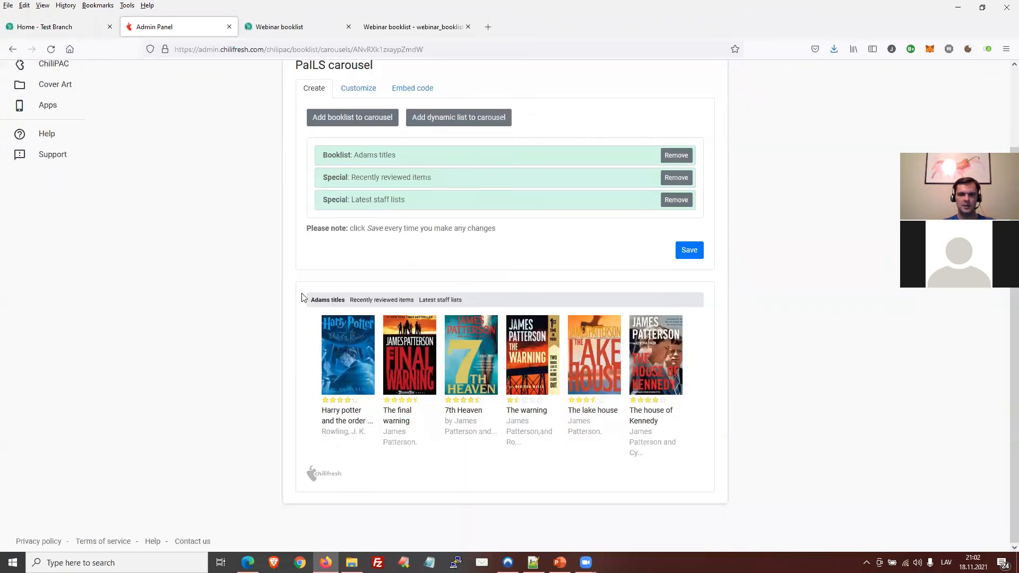
click(379, 301)
click(451, 301)
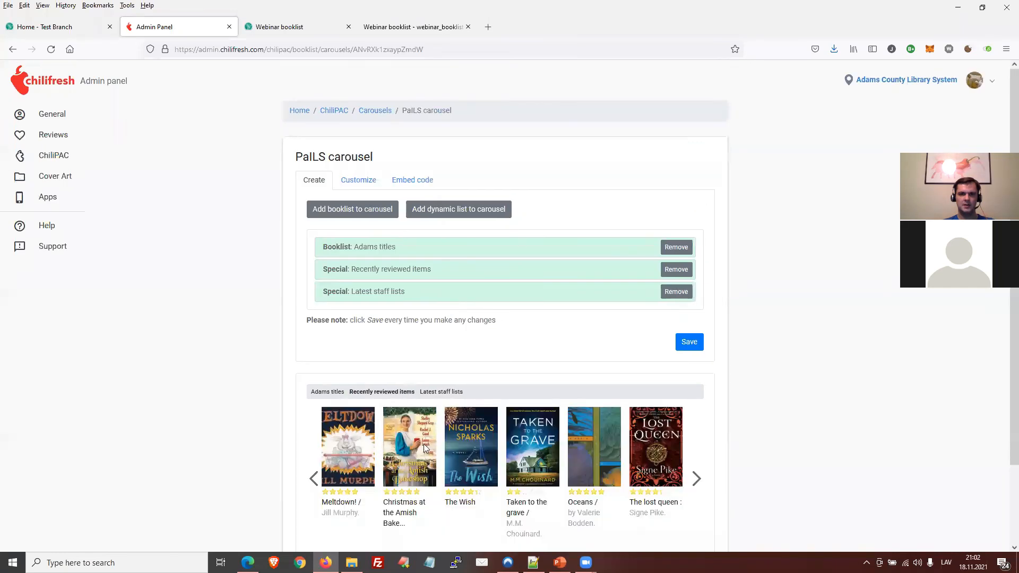
click(329, 391)
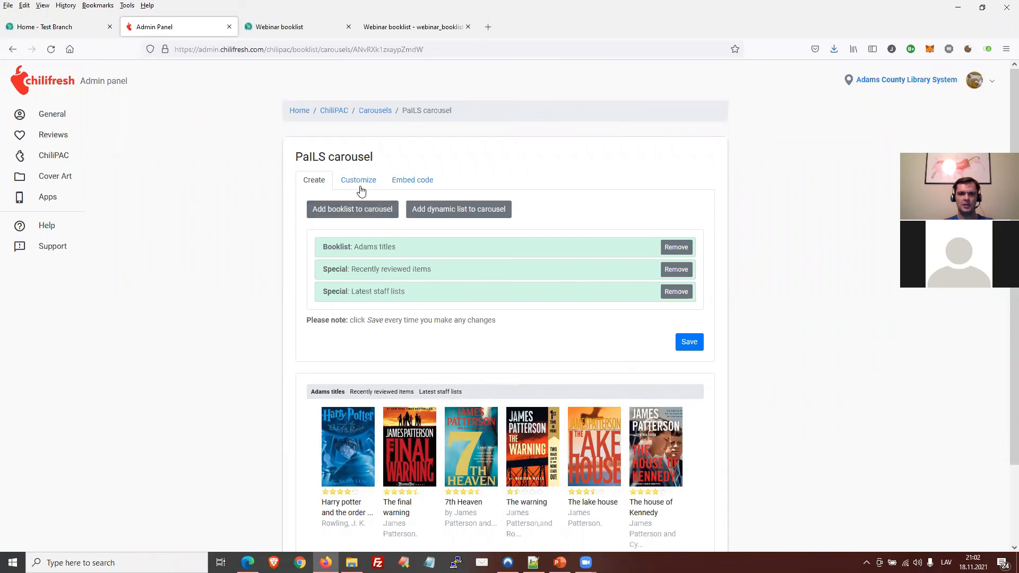
Step: Set the carousel's cover art size to Medium, and view the header color choices without changing the color
click(361, 190)
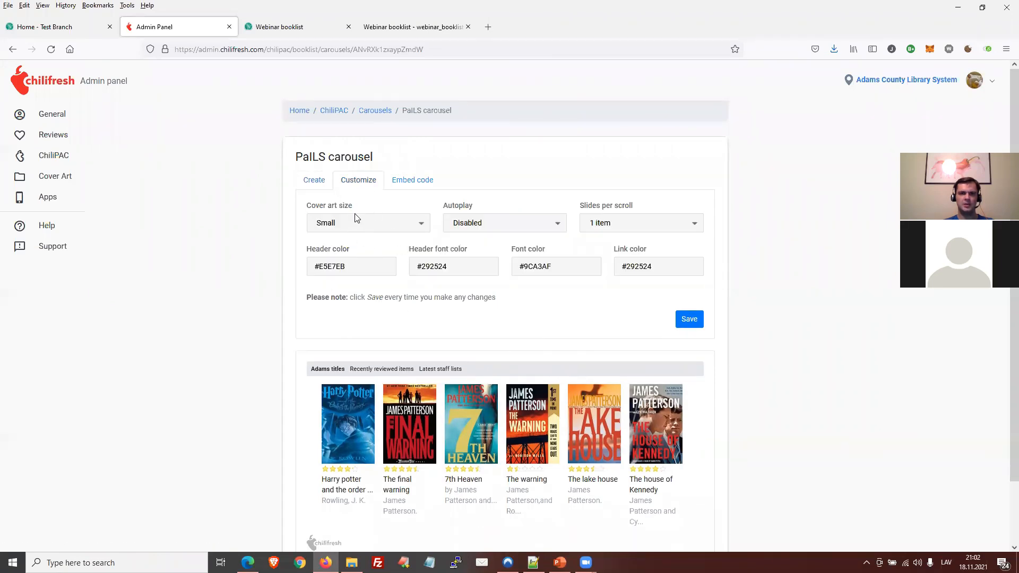
click(376, 236)
click(375, 274)
click(400, 222)
click(389, 257)
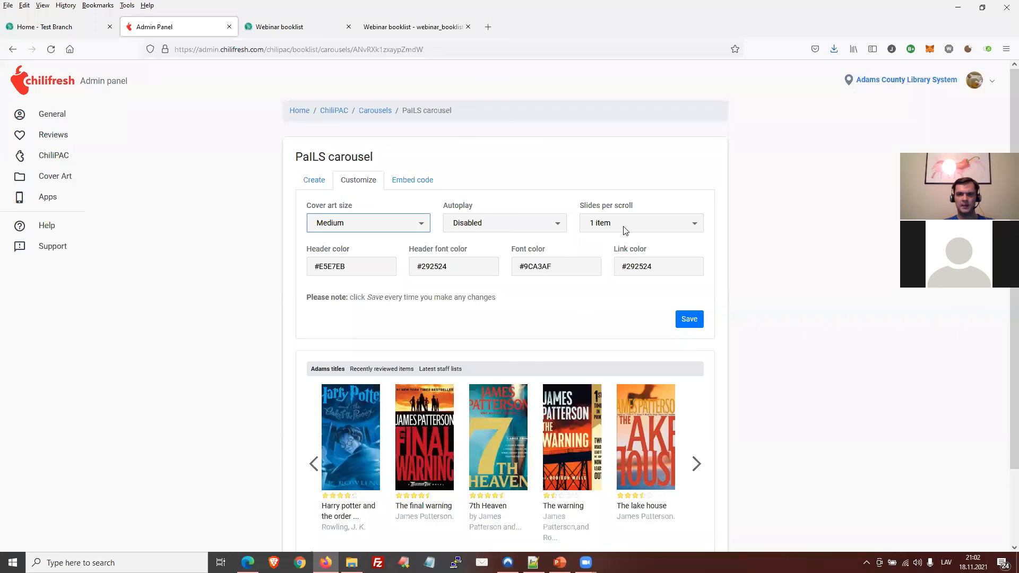
click(368, 264)
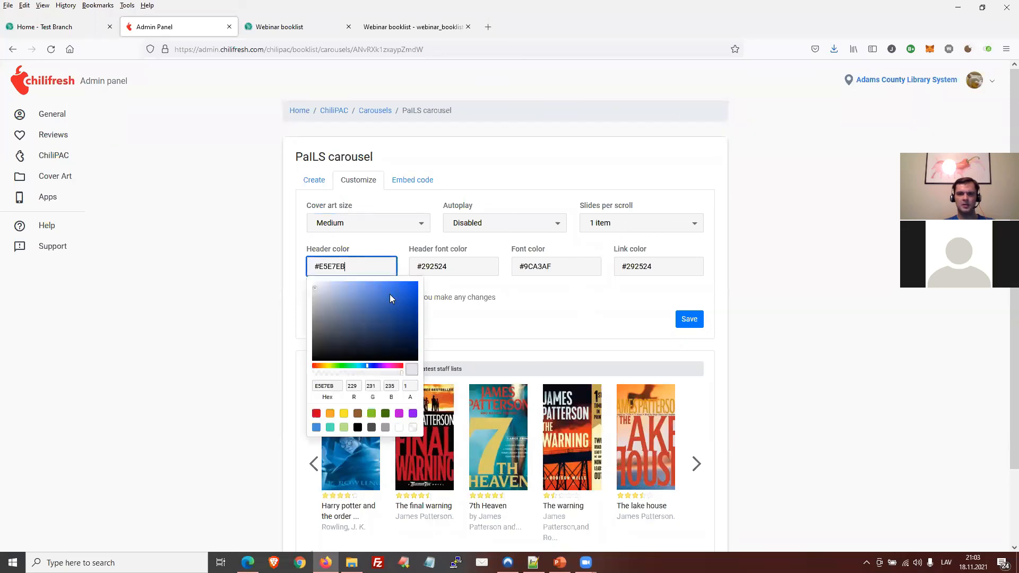
click(576, 329)
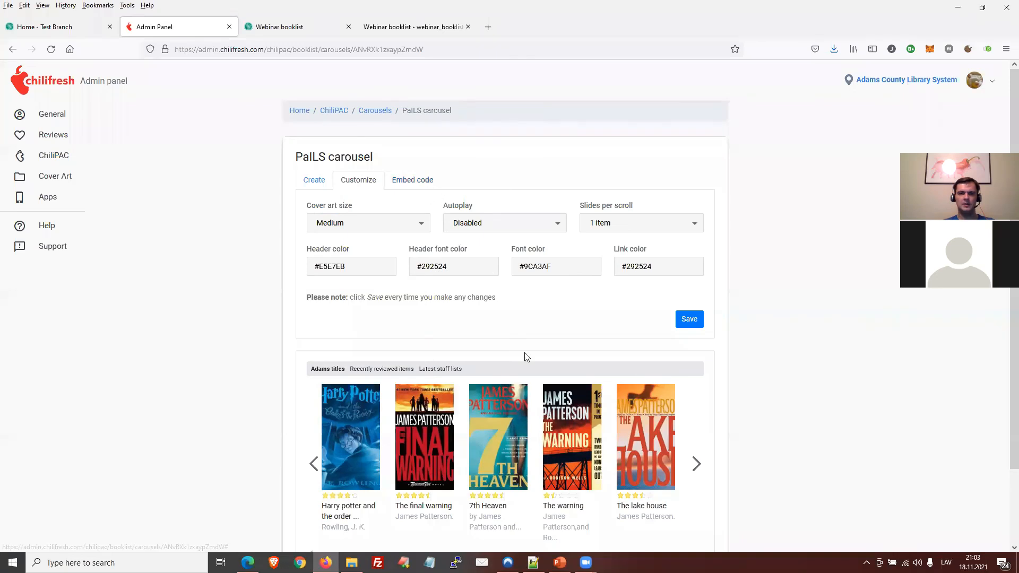
Step: Show and select the carousel's embed code, and preview the Recently reviewed items list below it
click(422, 183)
click(434, 223)
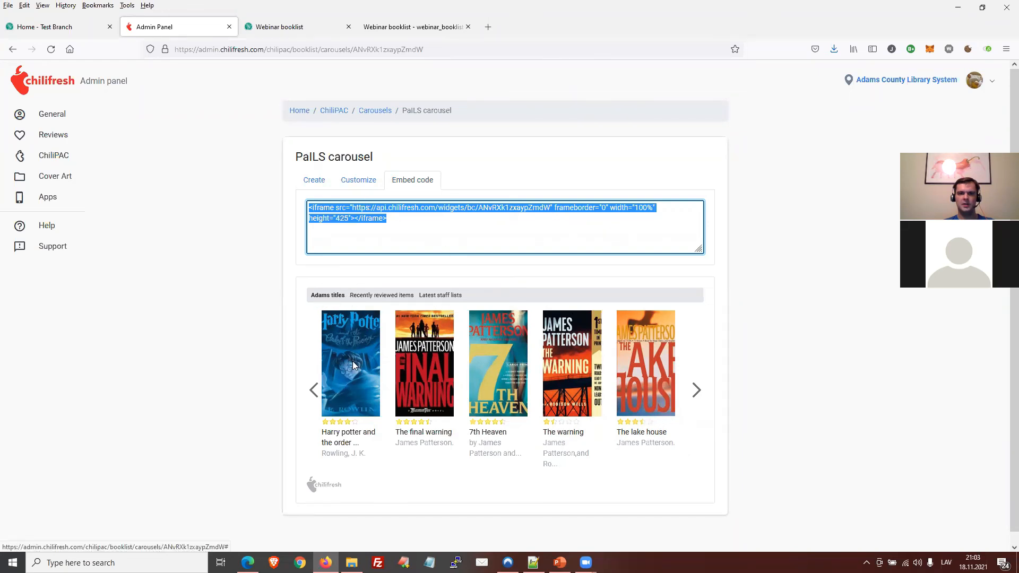
click(369, 295)
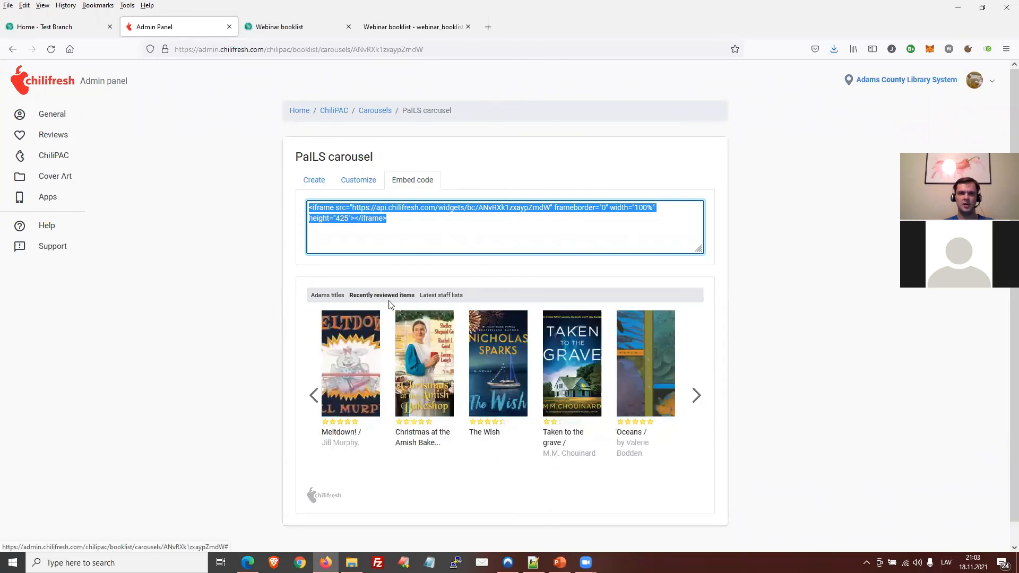
Step: Save the PaILS carousel from its creation settings and return to the ChiliPAC overview
click(314, 180)
click(699, 343)
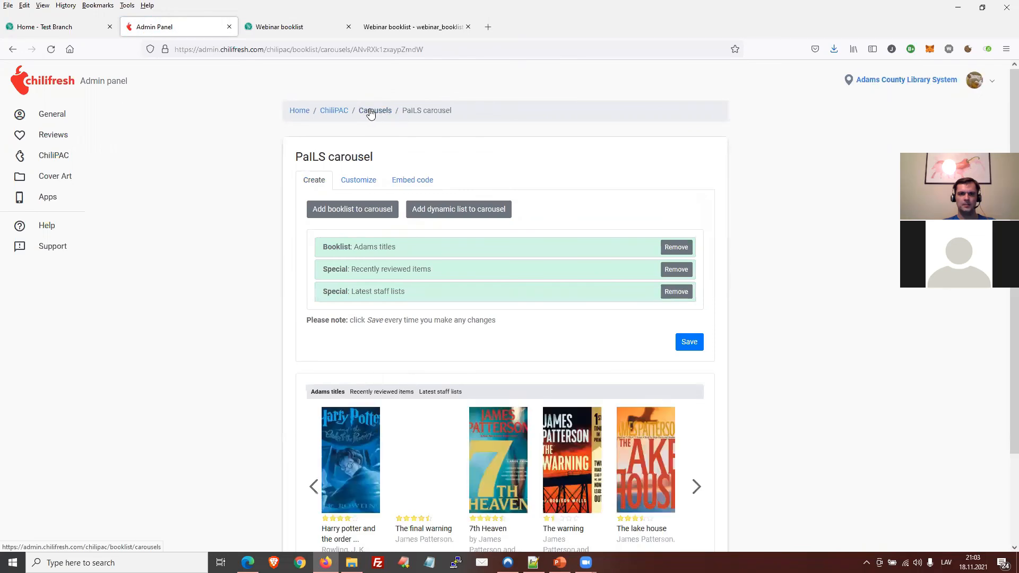
click(336, 113)
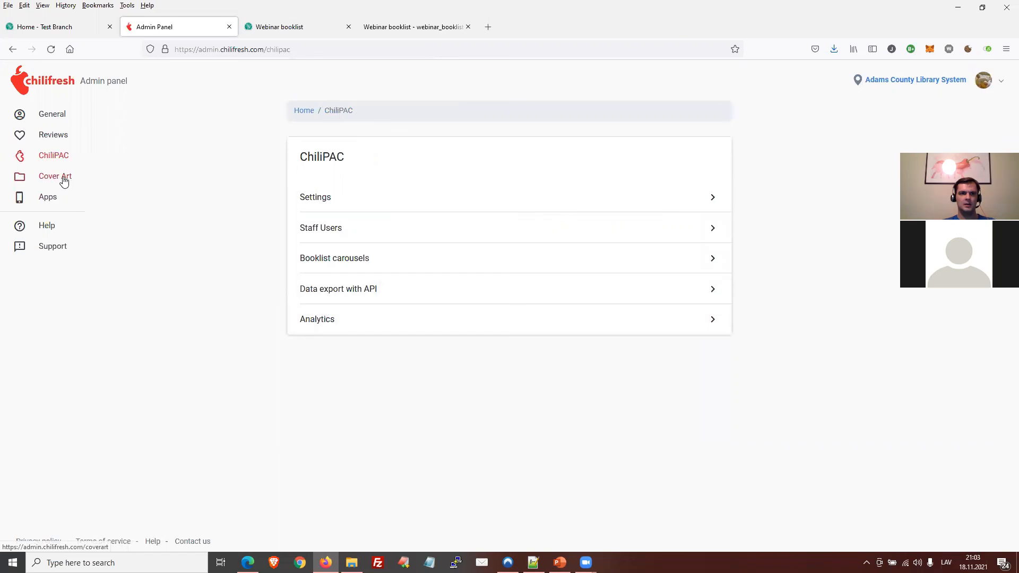
Step: Open the ChiliPAC analytics, and view the reviews statistics and charts under Reviews & Ratings
click(339, 321)
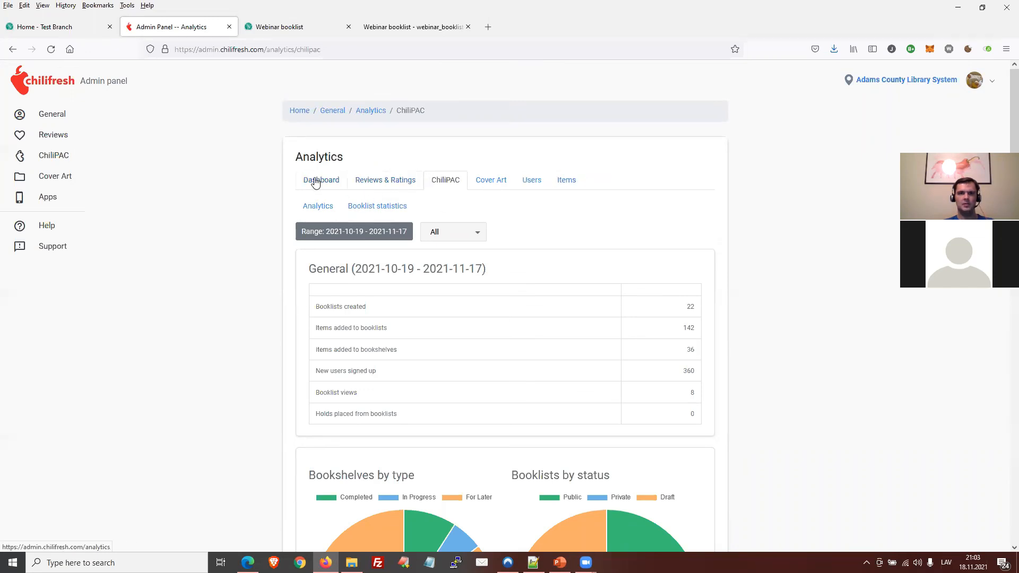
click(390, 186)
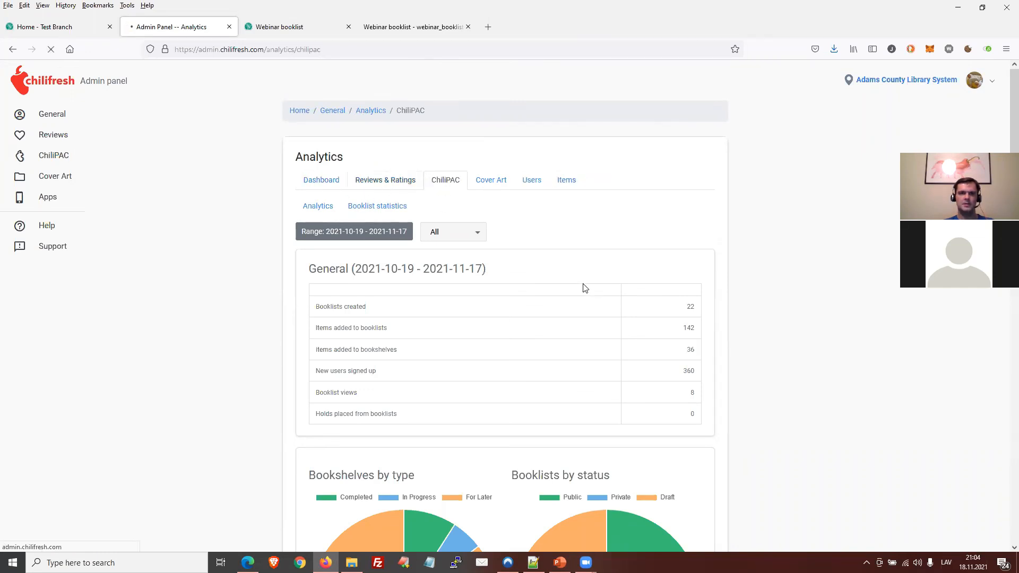
scroll(537, 320, down, 3)
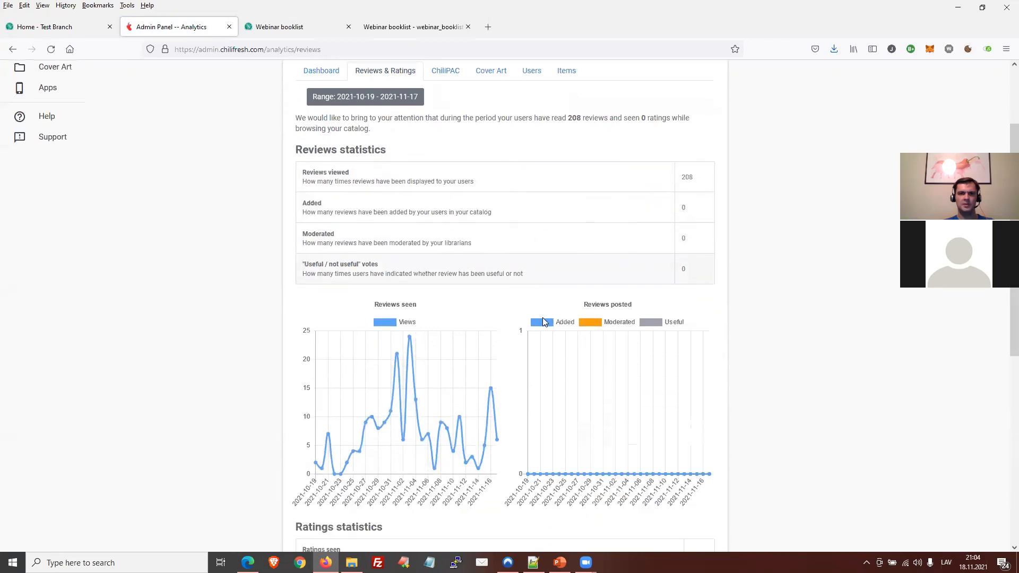
Step: Examine the ratings statistics and the ratings charts under Reviews & Ratings
scroll(439, 328, down, 2)
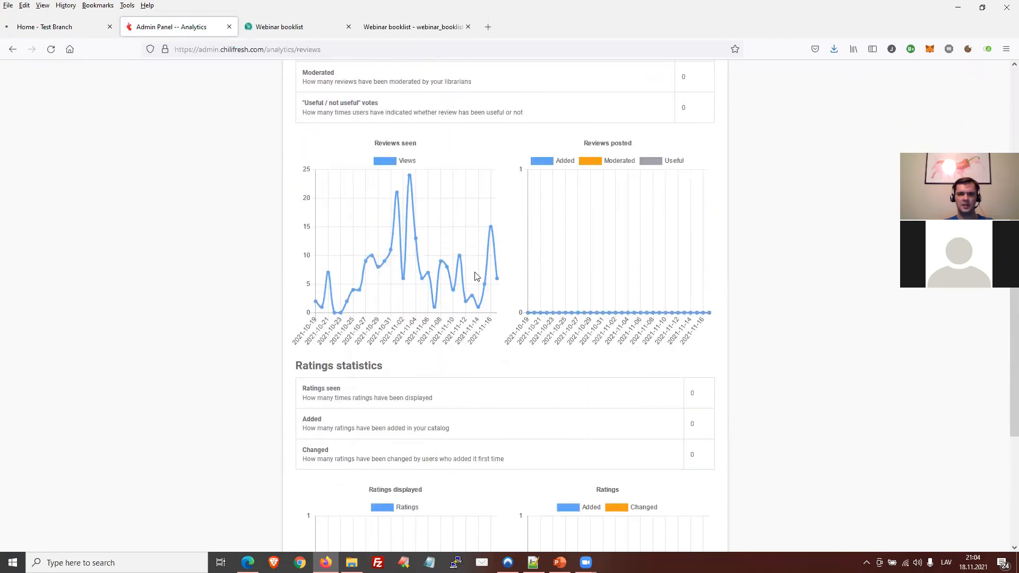
scroll(695, 291, down, 4)
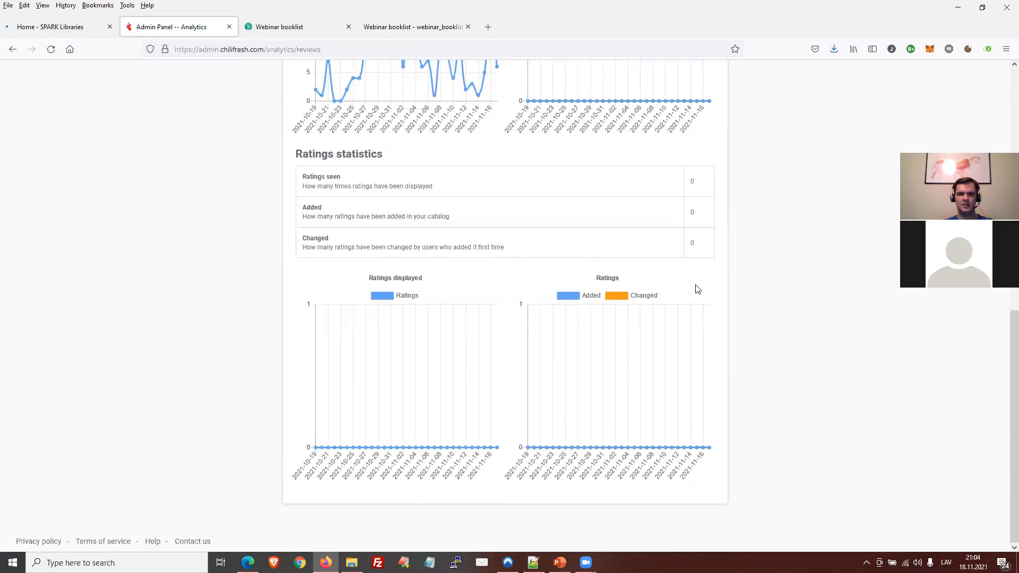
scroll(695, 290, up, 6)
scroll(695, 292, up, 3)
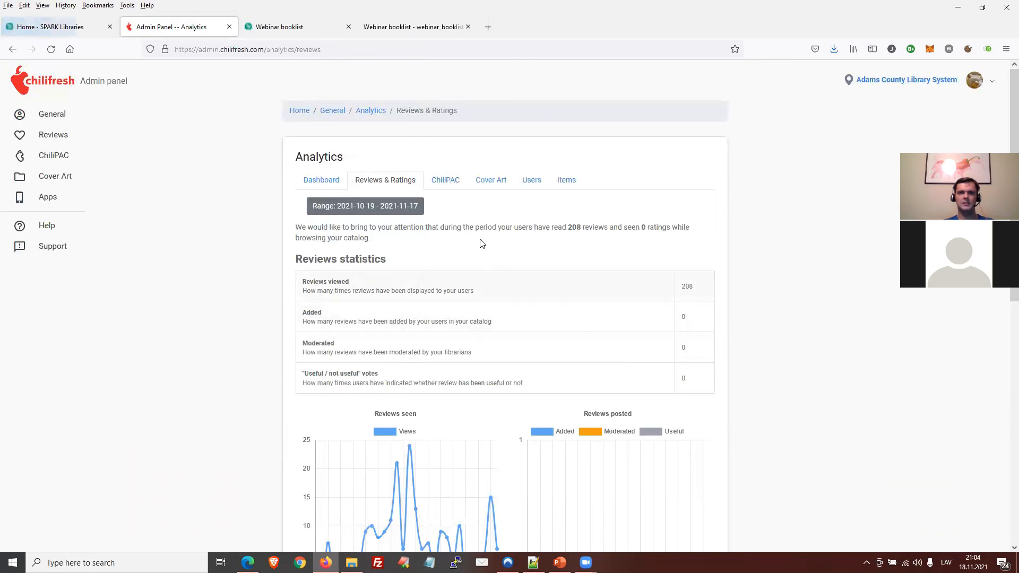
Step: Open the ChiliPAC analytics and examine the General statistics table at 110% page zoom
click(448, 183)
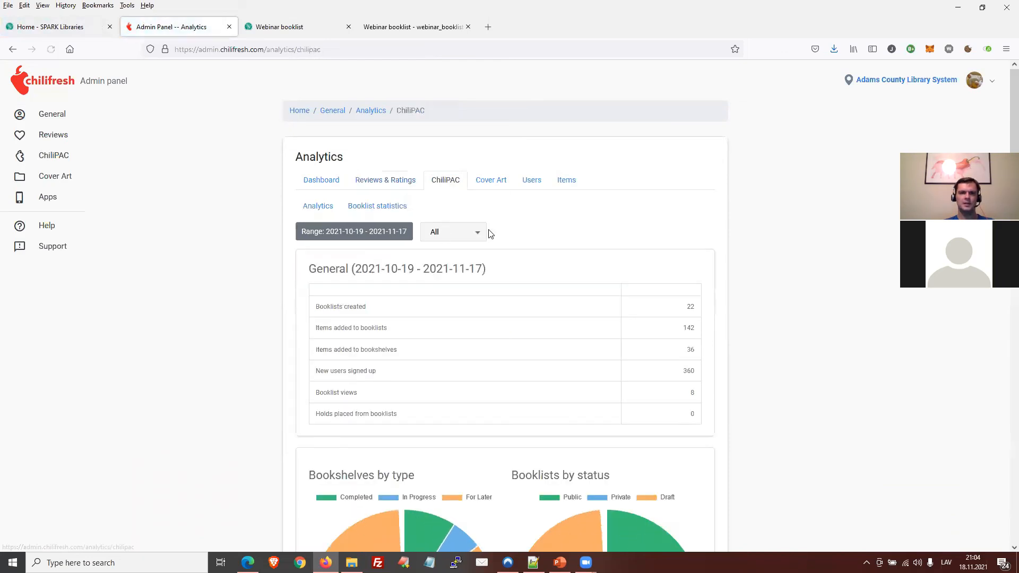
scroll(578, 274, down, 3)
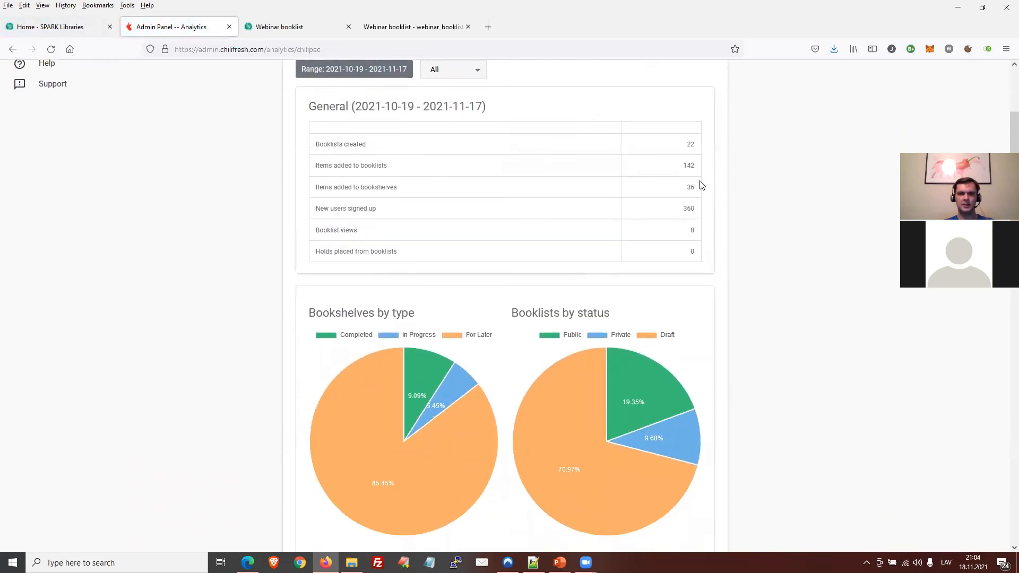
scroll(707, 191, up, 1)
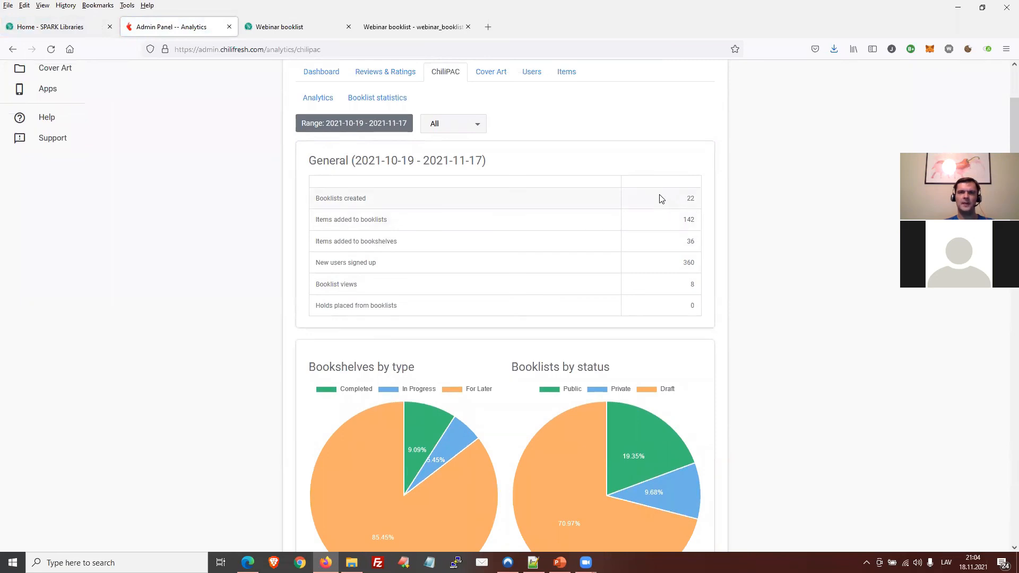
scroll(651, 212, up, 1)
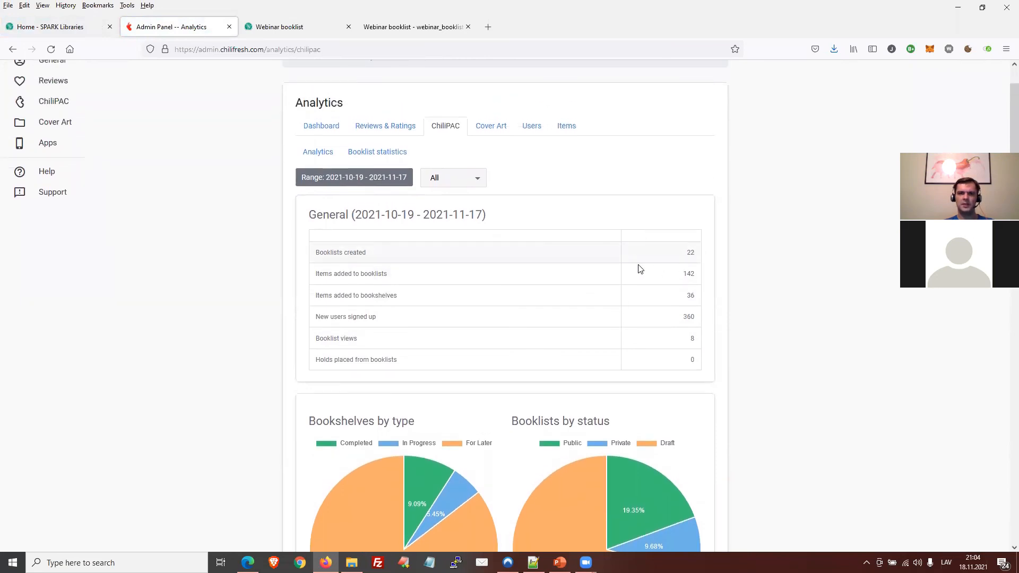
key(ctrl+plus)
key(ctrl+minus)
key(ctrl+plus)
key(ctrl+minus)
key(ctrl+plus)
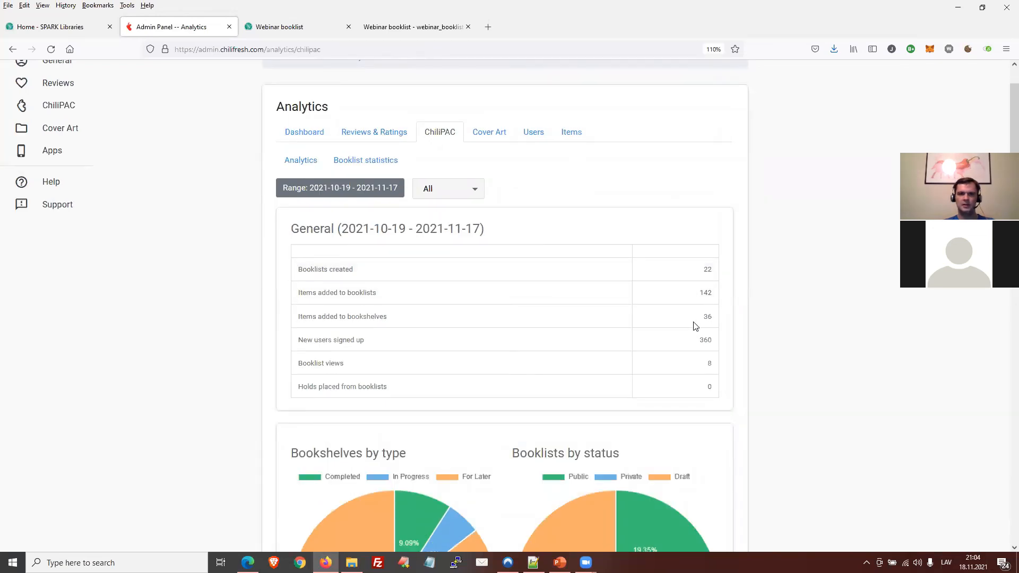
Step: Show the date range choices for the ChiliPAC analytics and close them without changing the range
scroll(727, 354, down, 2)
scroll(520, 249, up, 2)
click(364, 196)
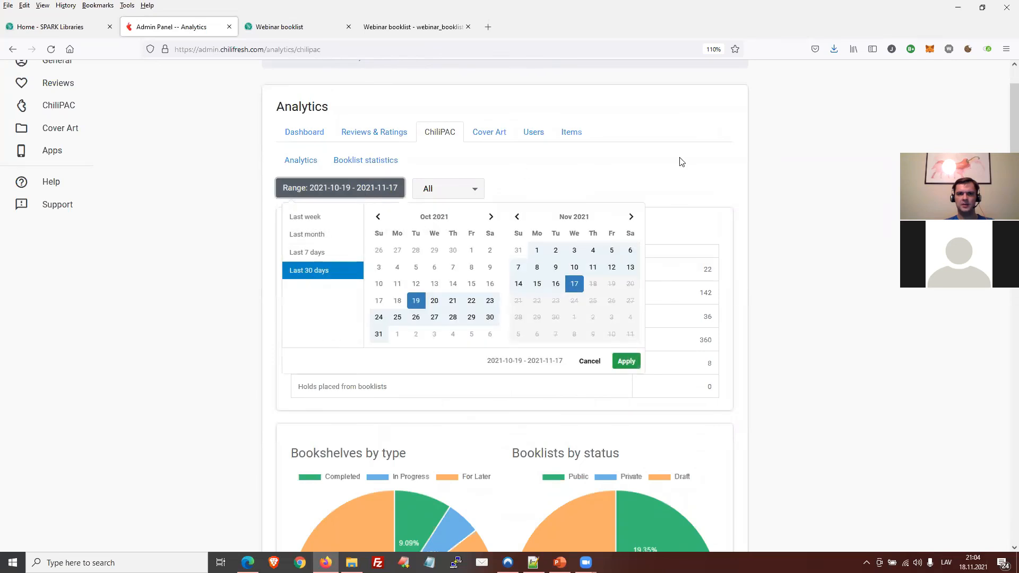
click(726, 161)
Step: Examine the bookshelf and booklist pie charts, the most popular booklists, and the most popular items added to booklists and bookshelves
scroll(631, 202, down, 5)
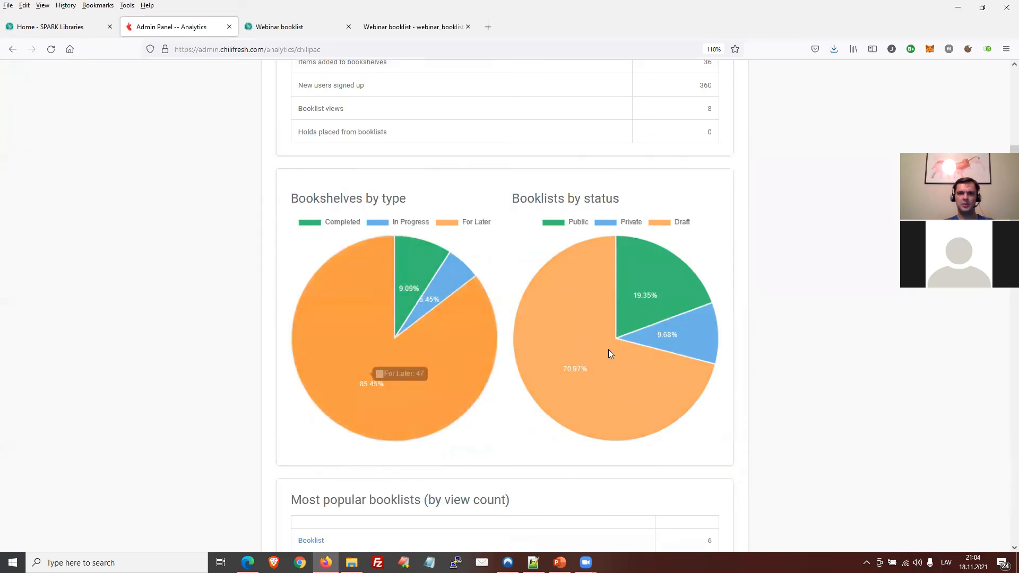
scroll(632, 329, down, 5)
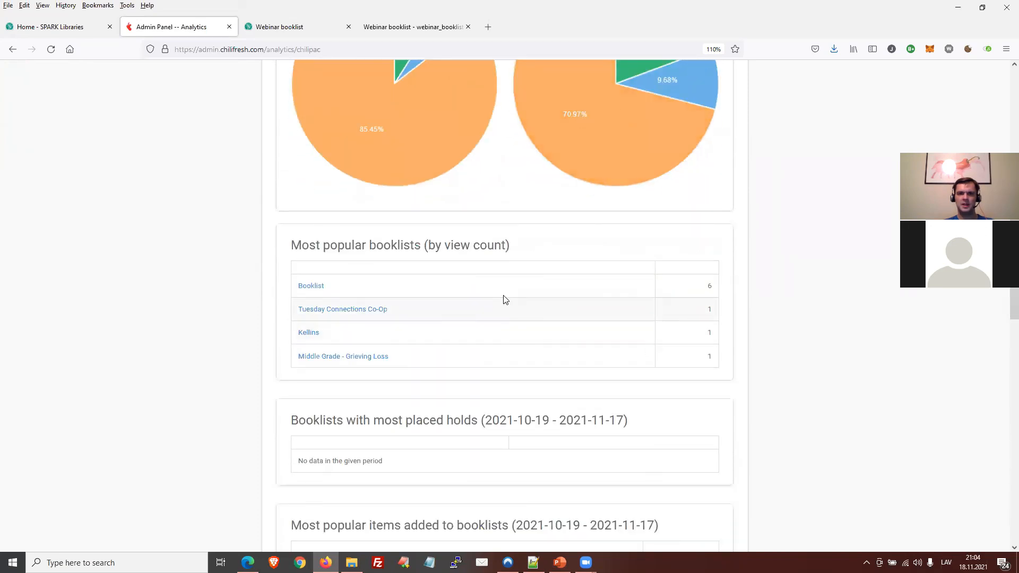
scroll(439, 291, down, 2)
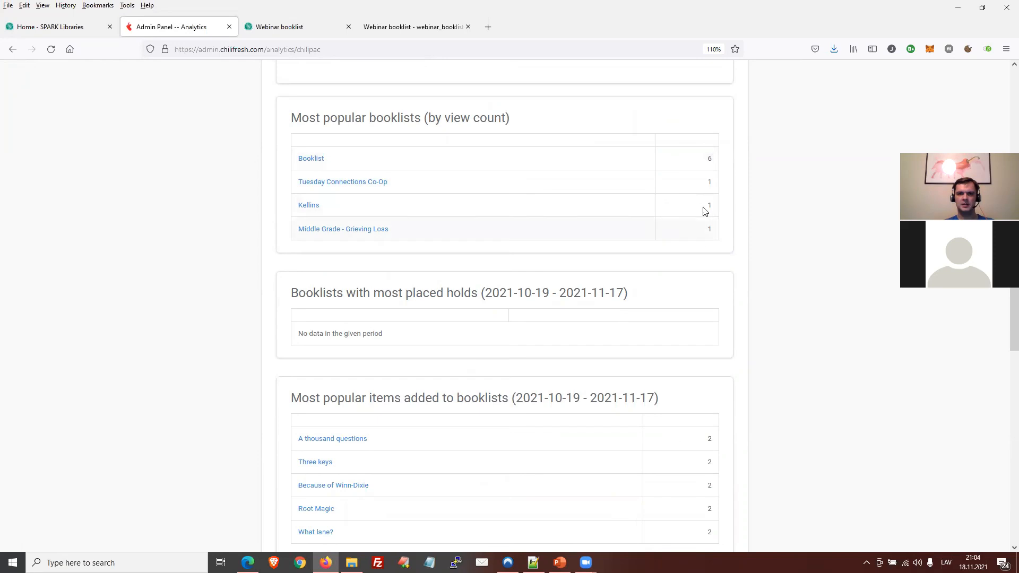
scroll(717, 174, down, 2)
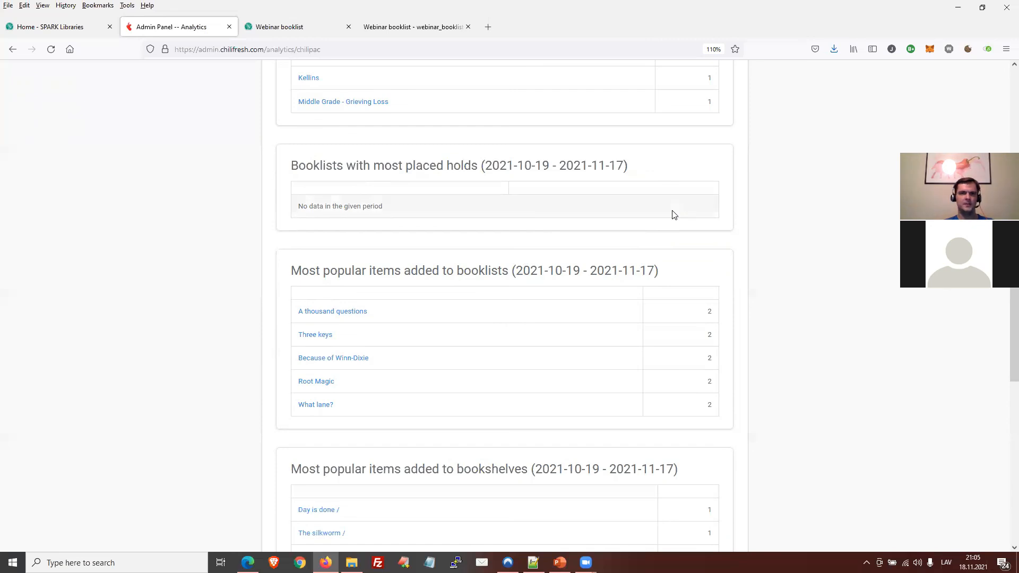
scroll(740, 258, down, 2)
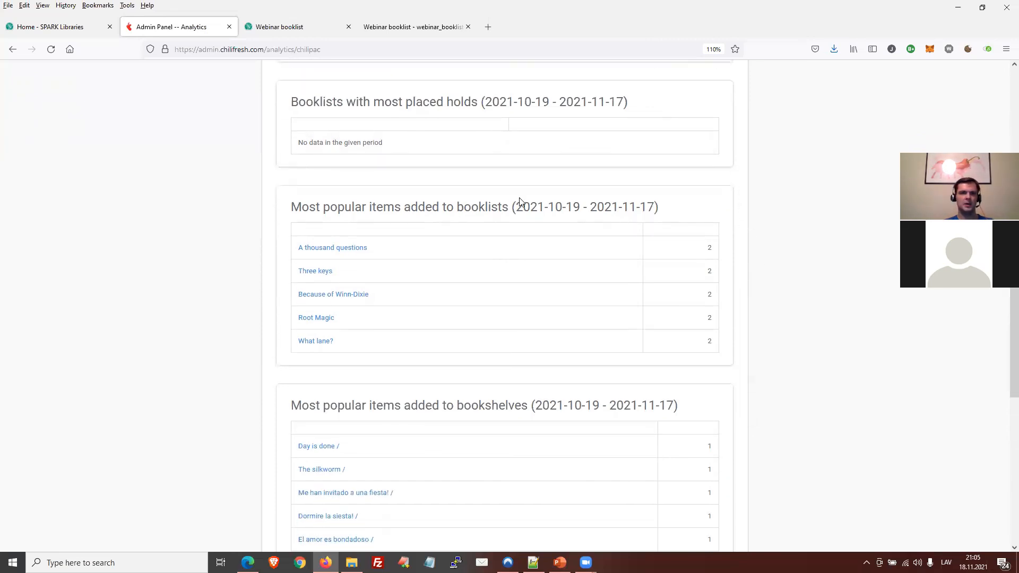
scroll(769, 238, down, 1)
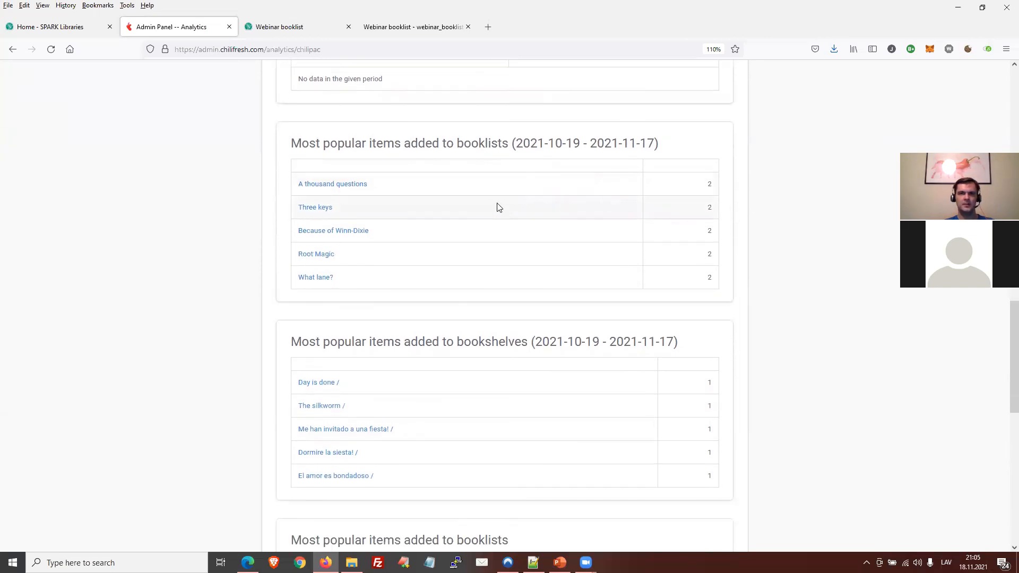
scroll(488, 155, down, 1)
scroll(488, 155, up, 1)
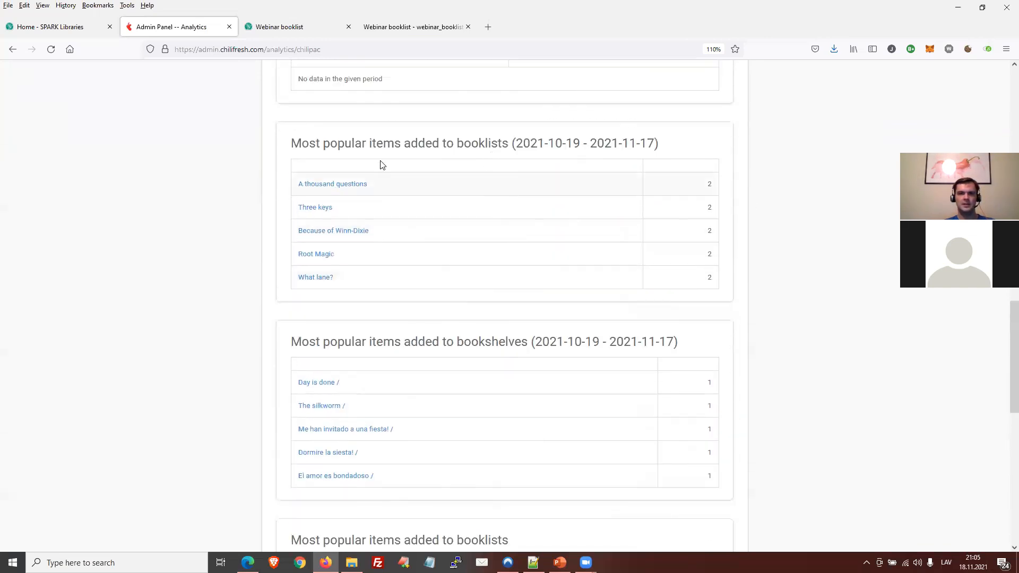
scroll(466, 211, down, 6)
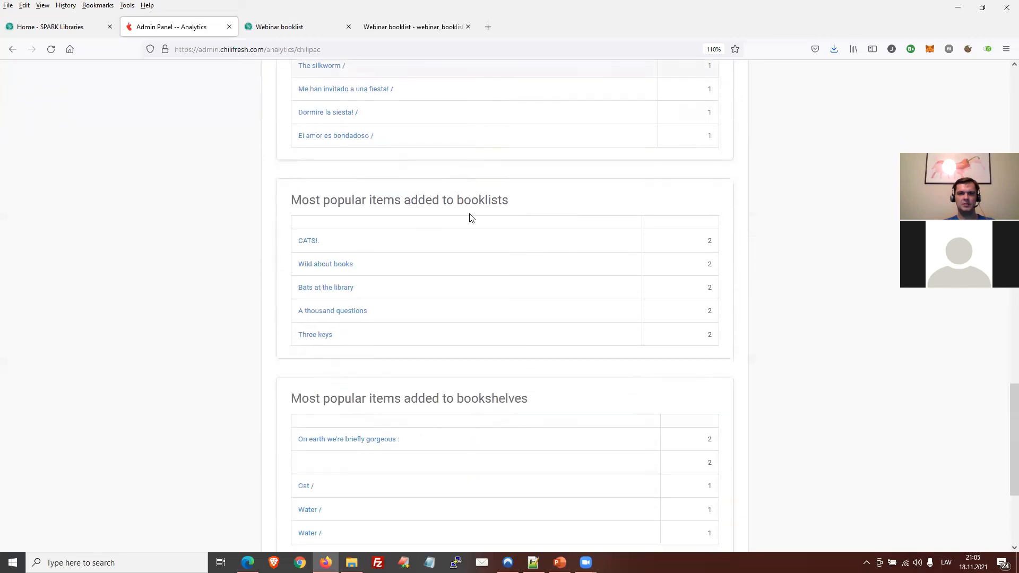
scroll(616, 386, down, 2)
scroll(610, 383, up, 20)
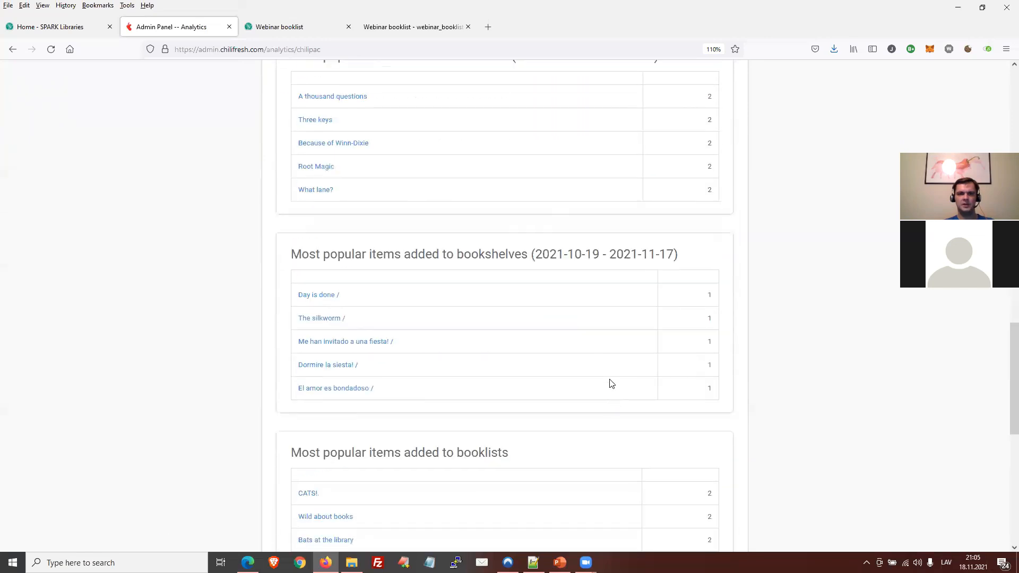
scroll(611, 383, up, 1)
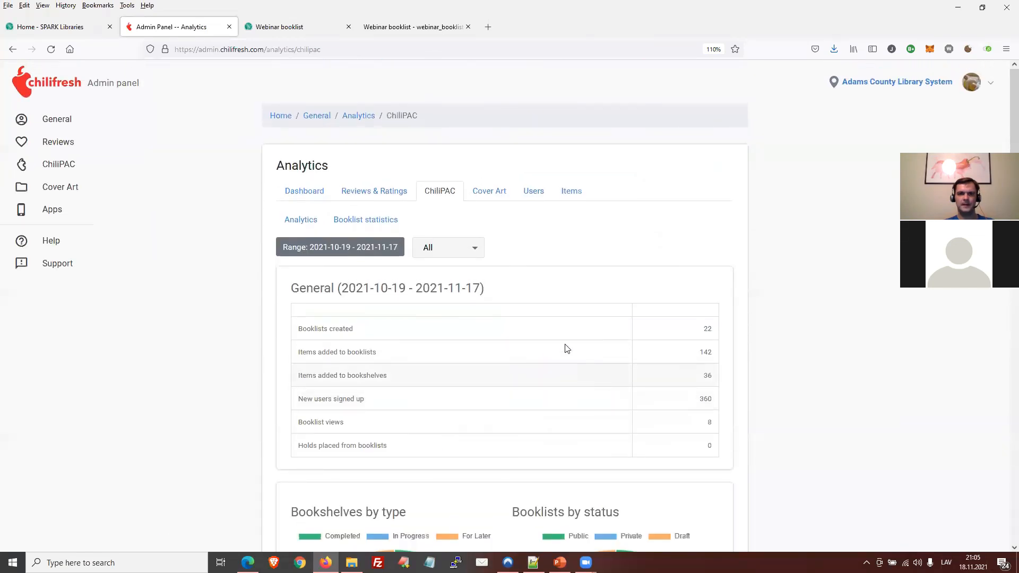
Step: Open the booklist statistics and search the booklists for "adams"
click(358, 224)
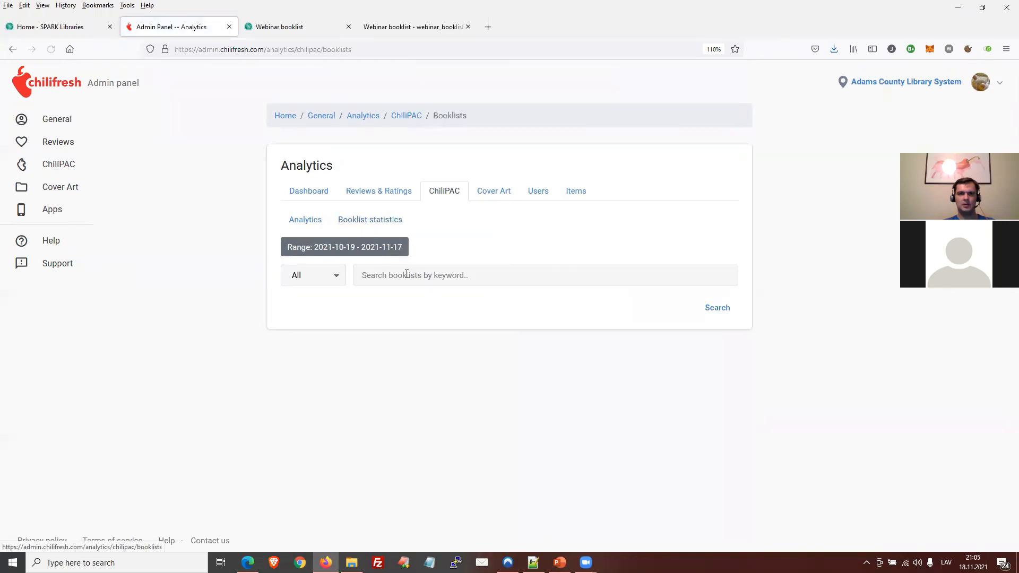
click(409, 276)
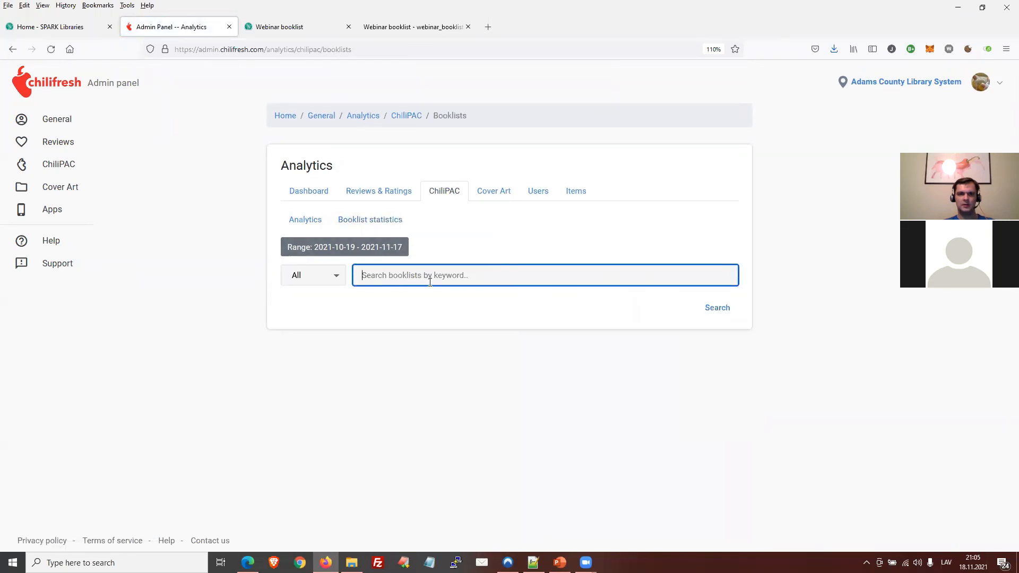
text(adams)
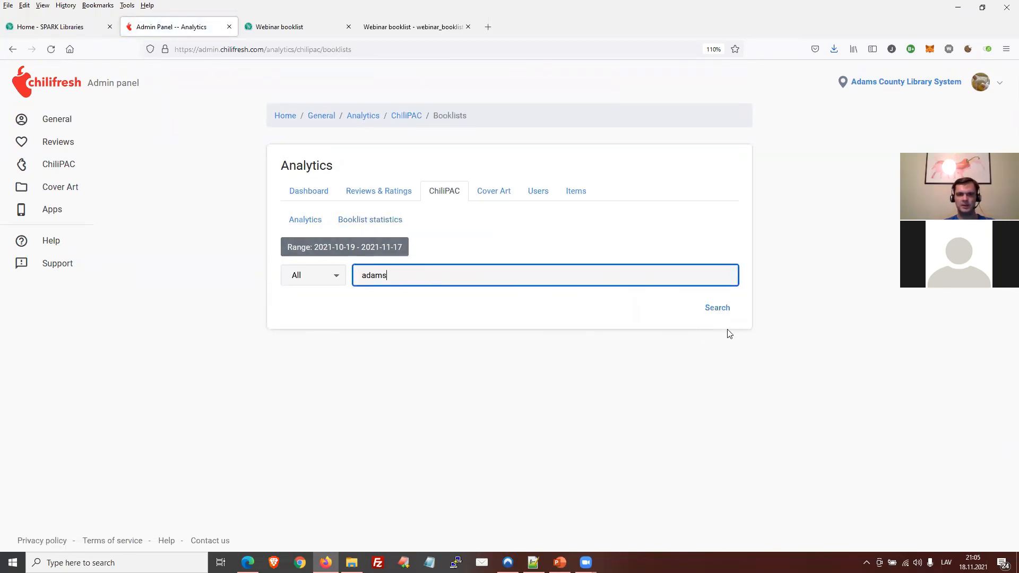
click(724, 317)
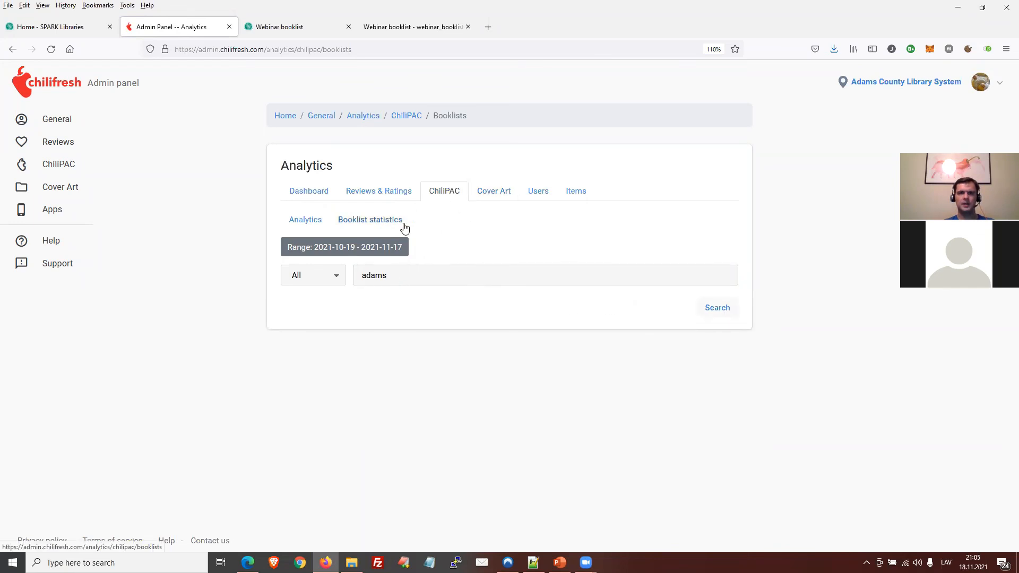
Step: Open the Cover Art analytics and examine the statistics on covers displayed in the selected period
click(493, 191)
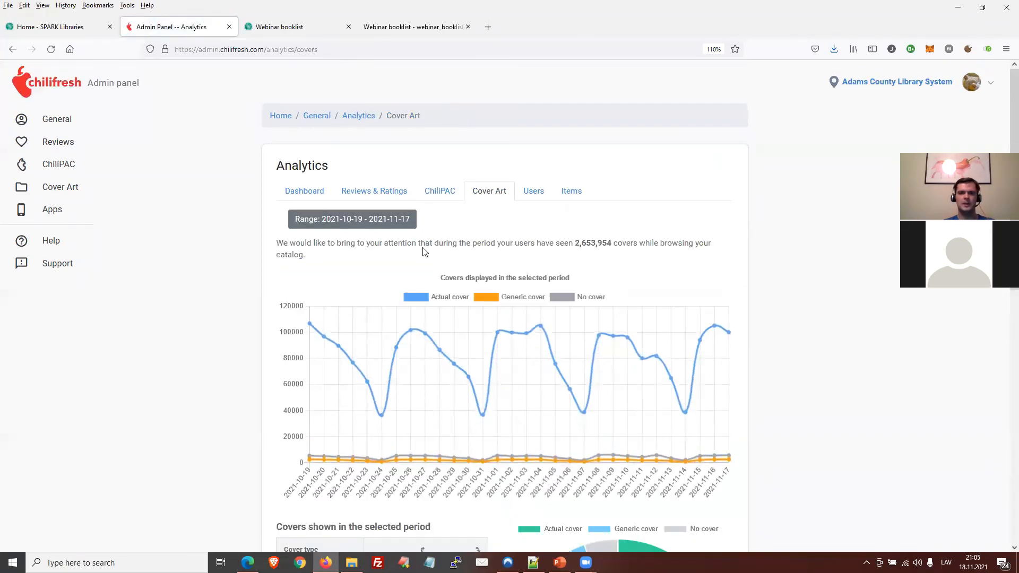
scroll(424, 252, down, 2)
scroll(478, 223, up, 2)
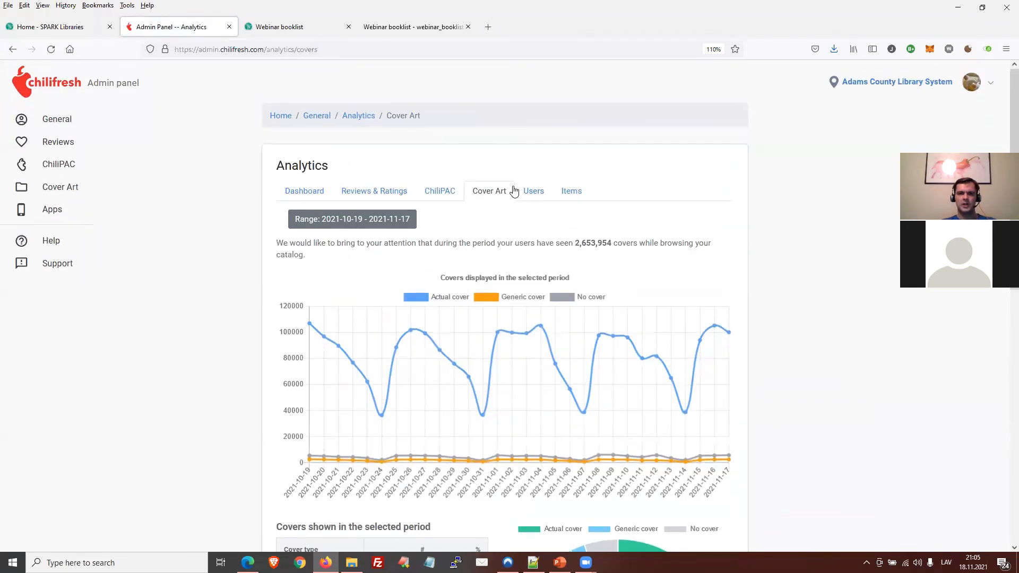
scroll(491, 197, down, 10)
scroll(491, 198, up, 10)
Step: Try to open the Items analytics, and return to the Cover Art analytics
click(533, 195)
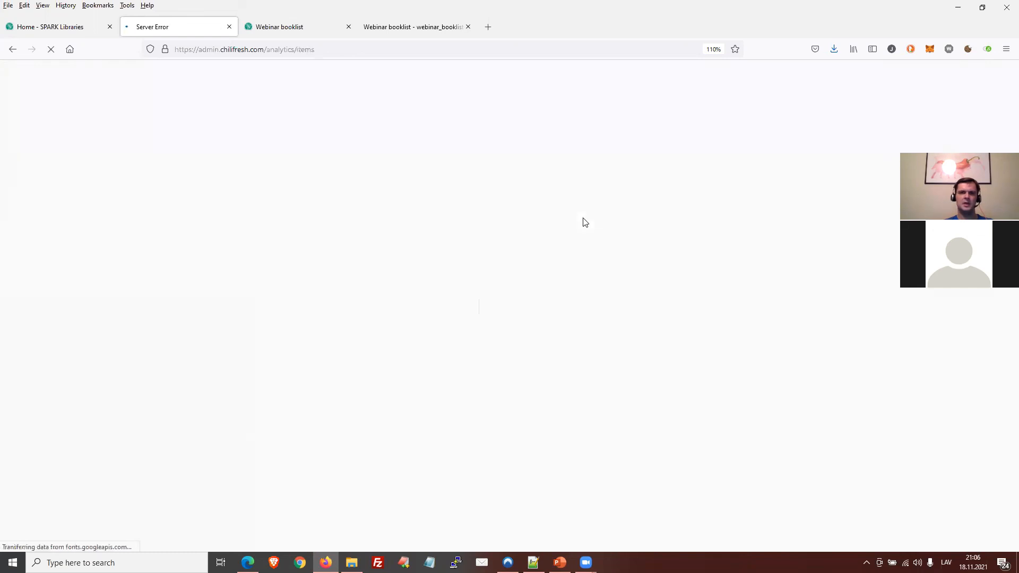
click(14, 53)
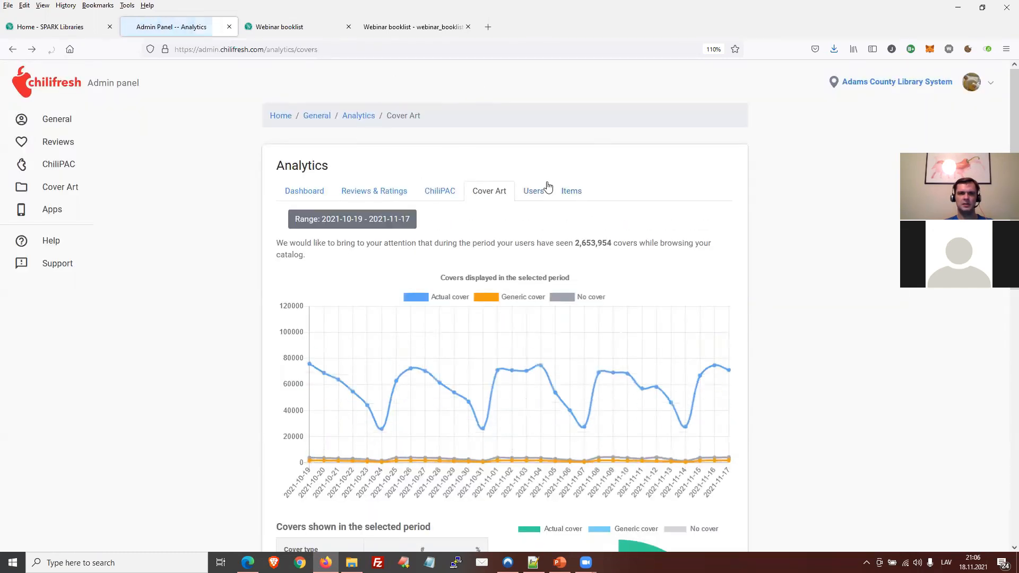